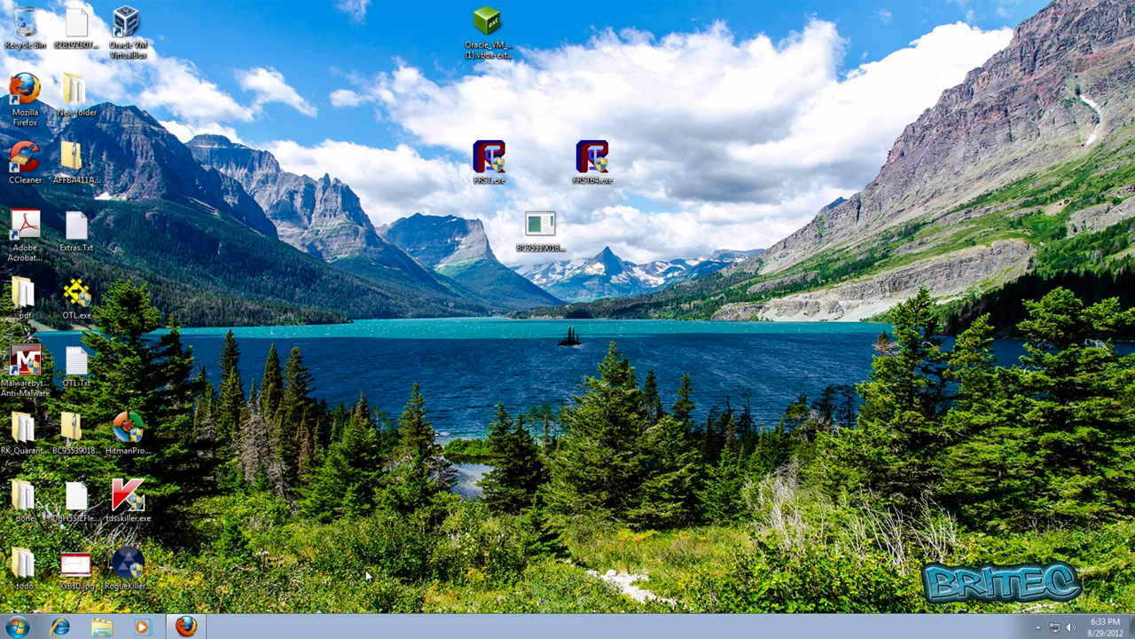
- Open the PENDRIVE (F:) drive from Computer to check its contents
left_click(183, 627)
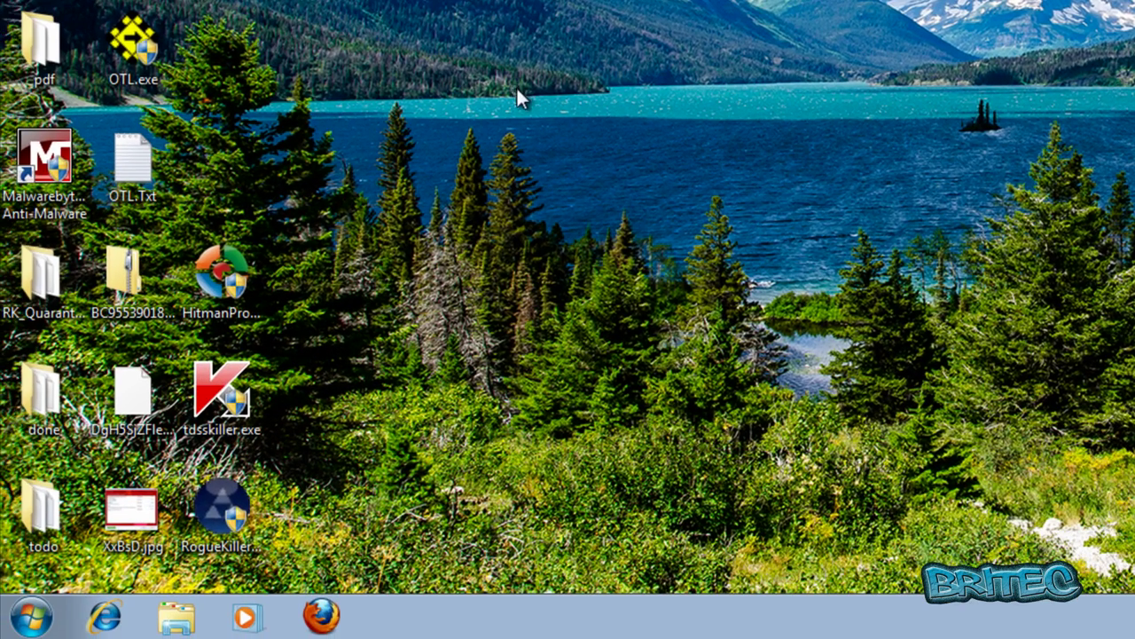
left_click(31, 618)
left_click(322, 372)
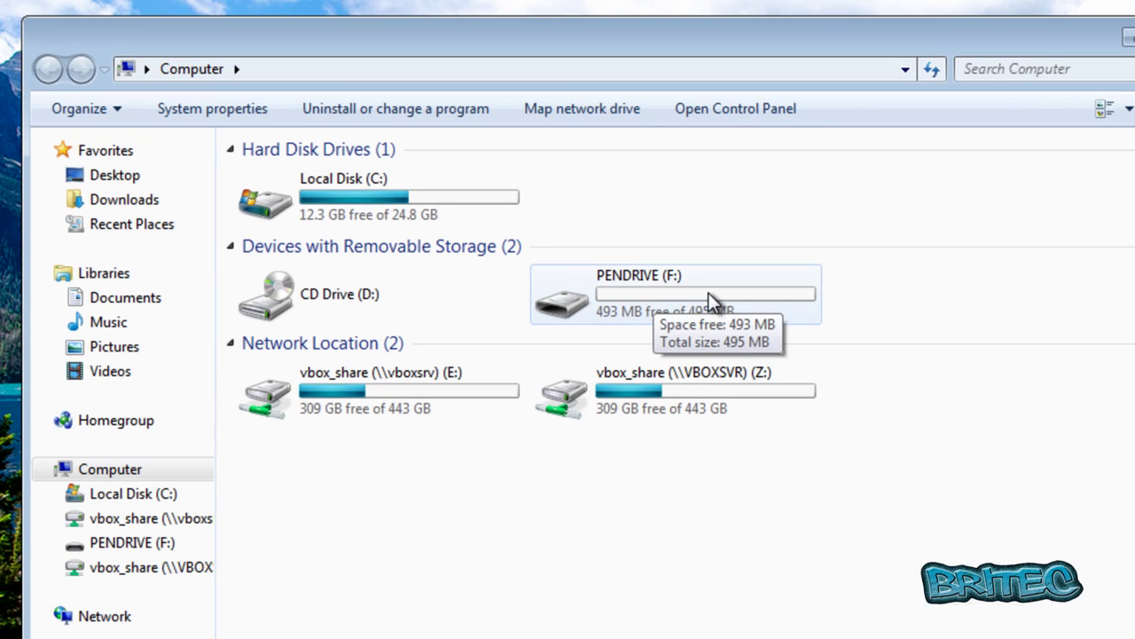
double_click(629, 302)
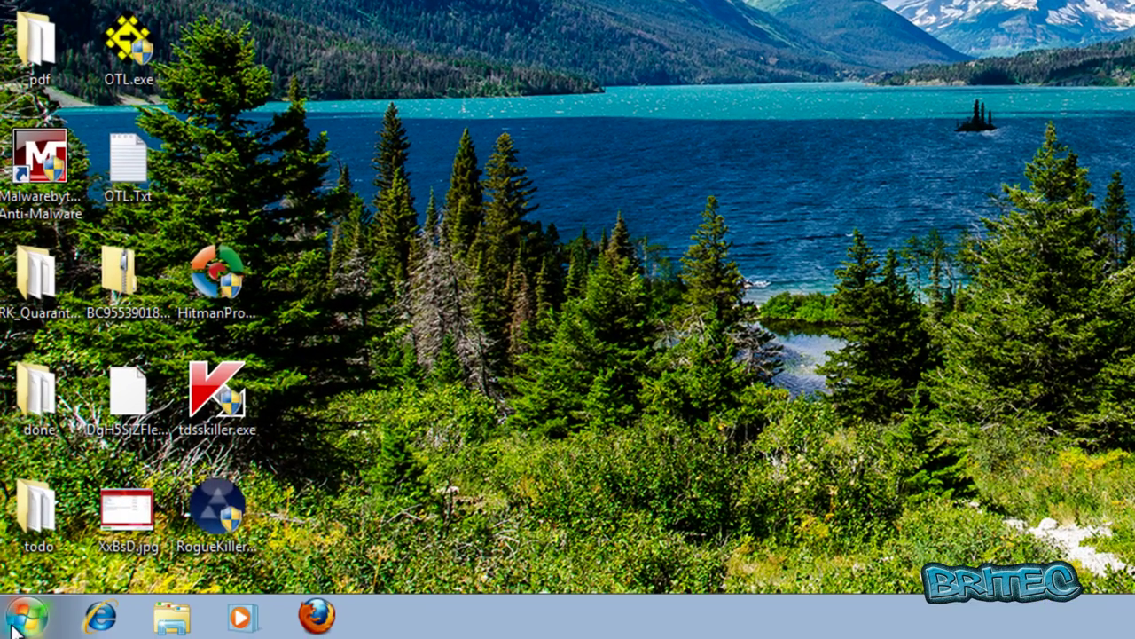
- Restart the computer and boot into Repair Your Computer from the Advanced Boot Options
left_click(14, 626)
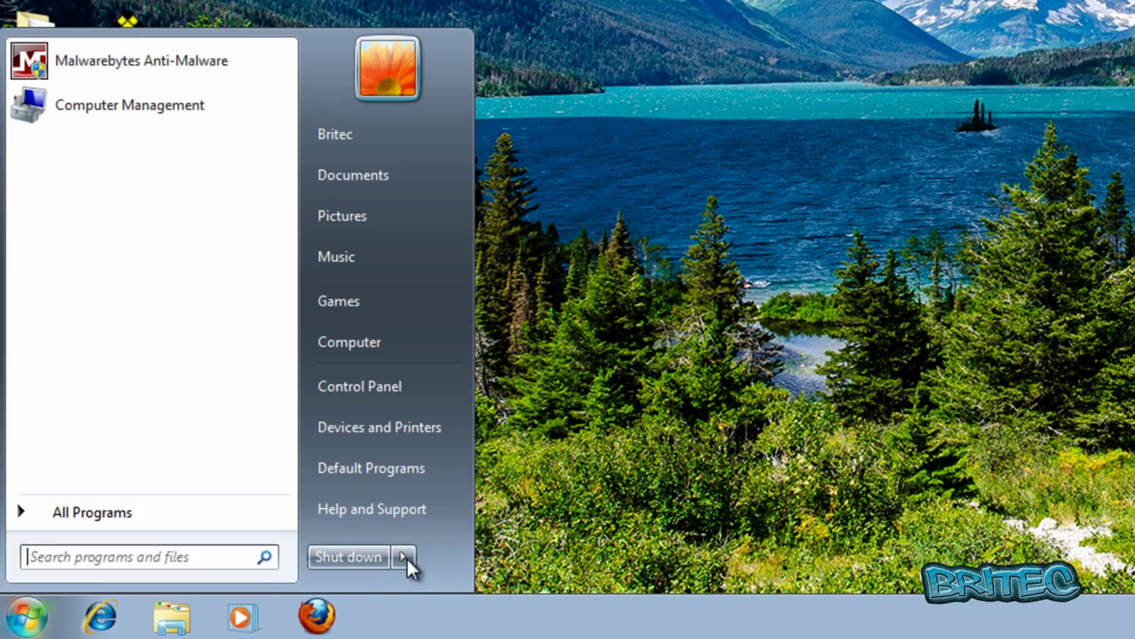
mouse_move(407, 556)
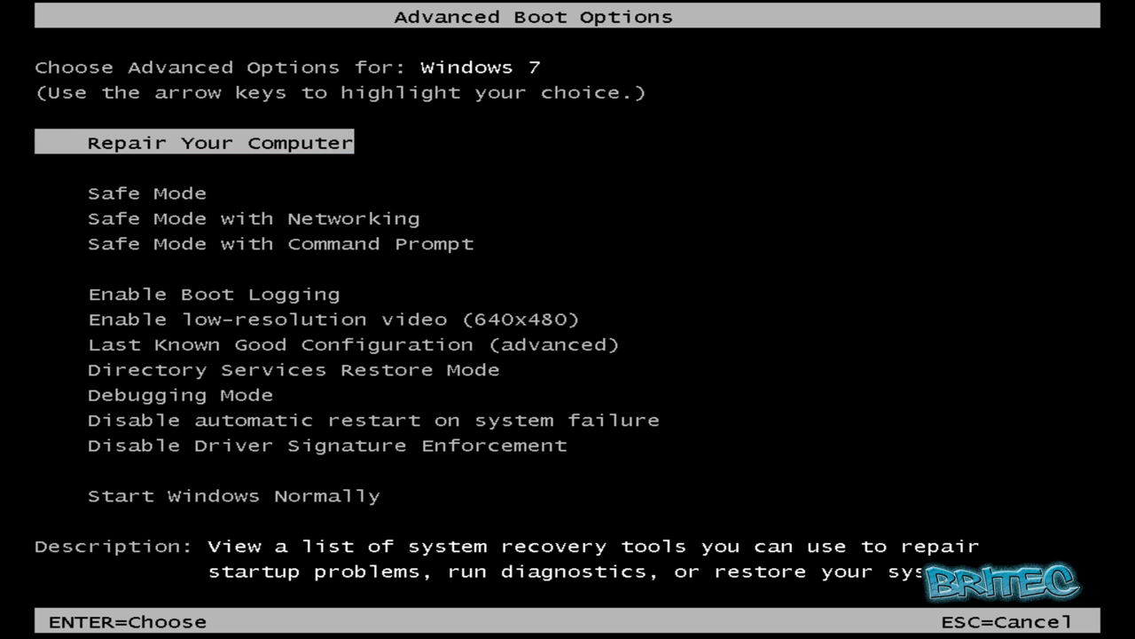
key("Return")
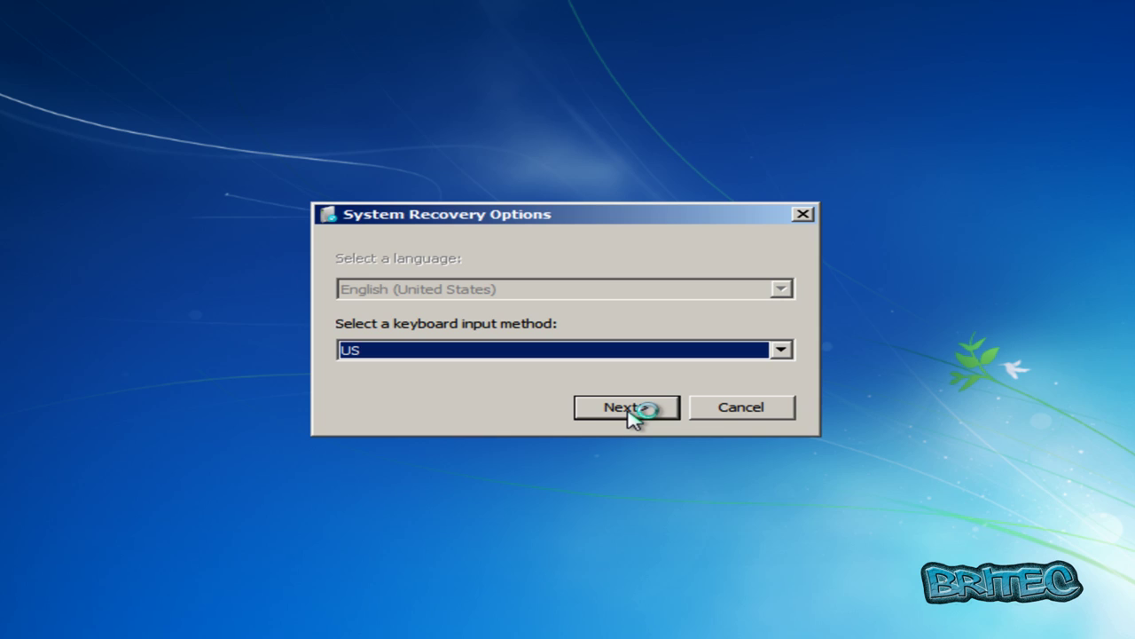
- Log on to System Recovery Options with the US keyboard and the listed local account, and open a Command Prompt
left_click(627, 409)
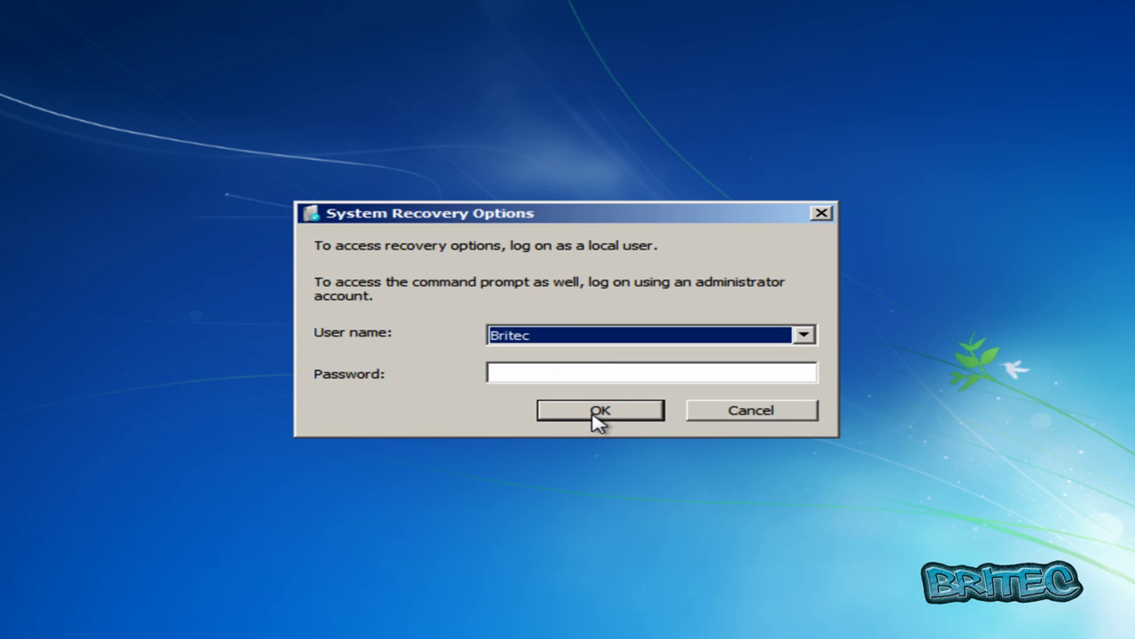
left_click(594, 411)
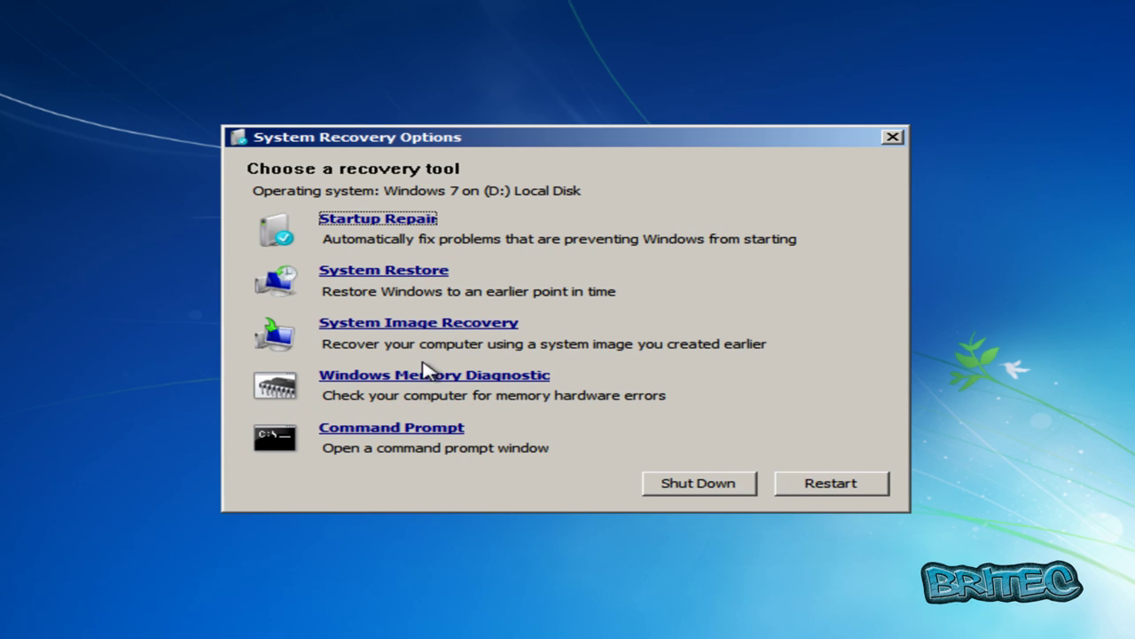
left_click(422, 438)
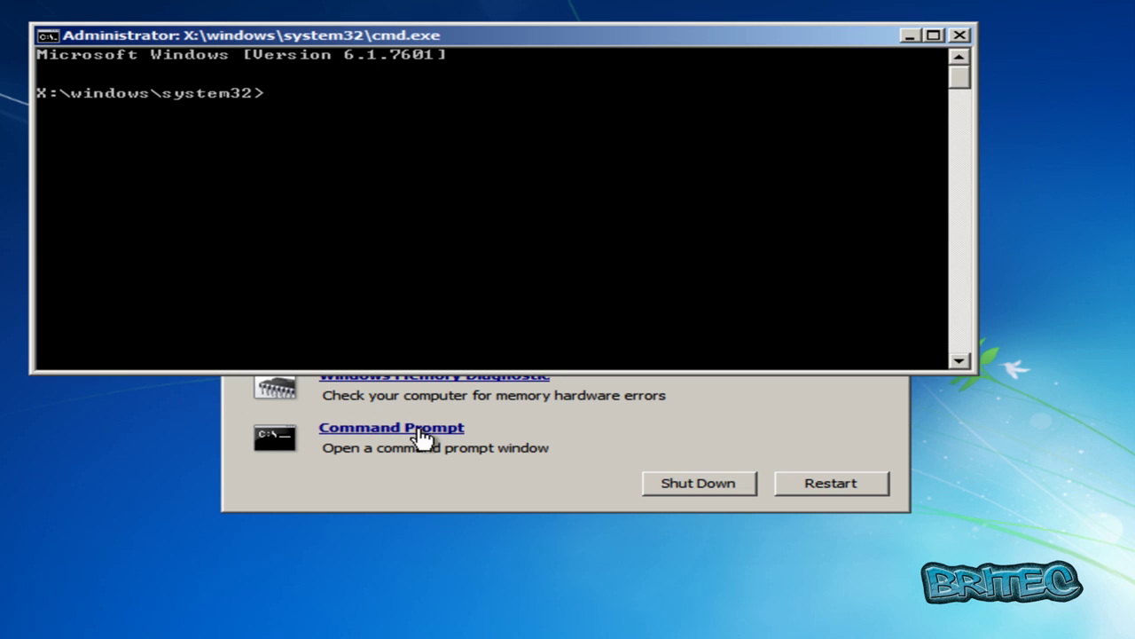
left_click_drag(470, 44, 537, 149)
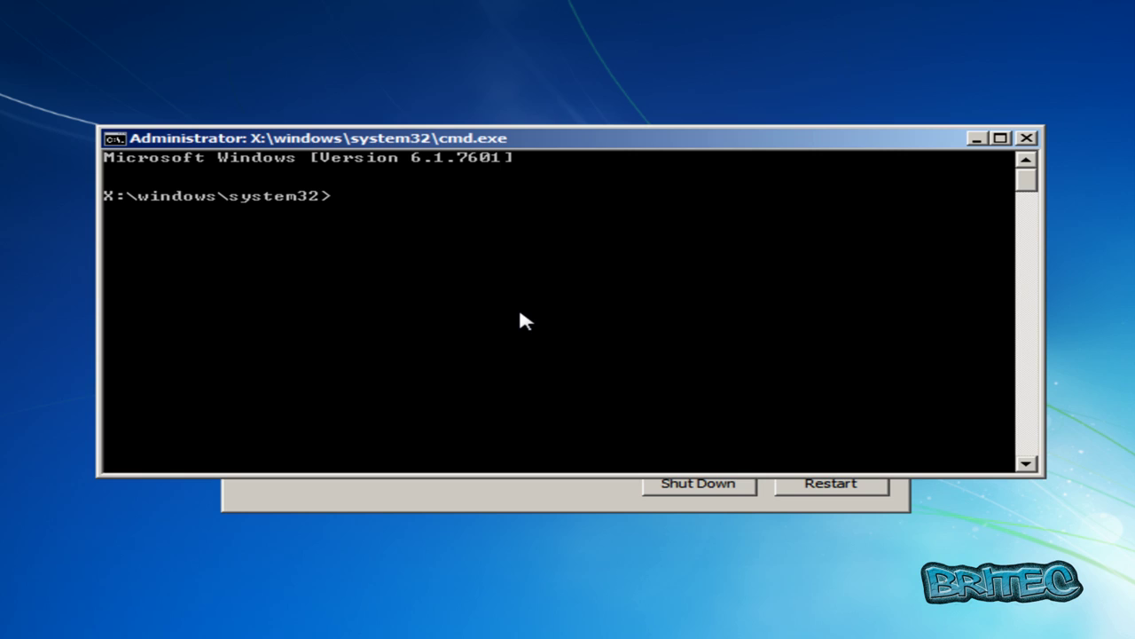
- Switch to drive F: and list its directory contents with dir
type("f:")
key("Return")
type("dir")
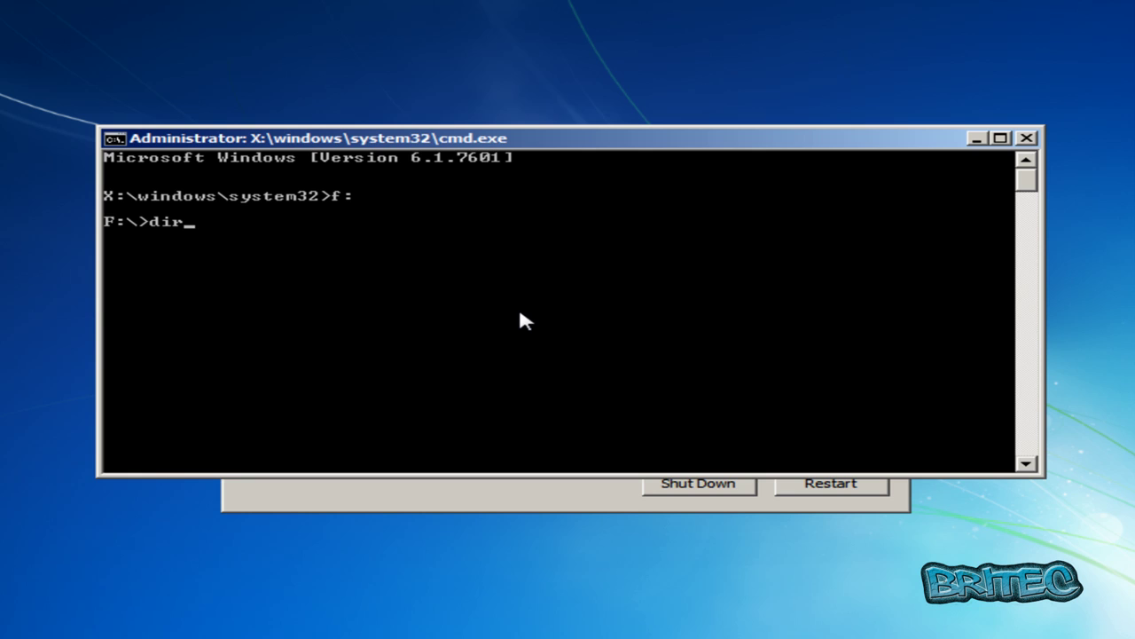
key("Return")
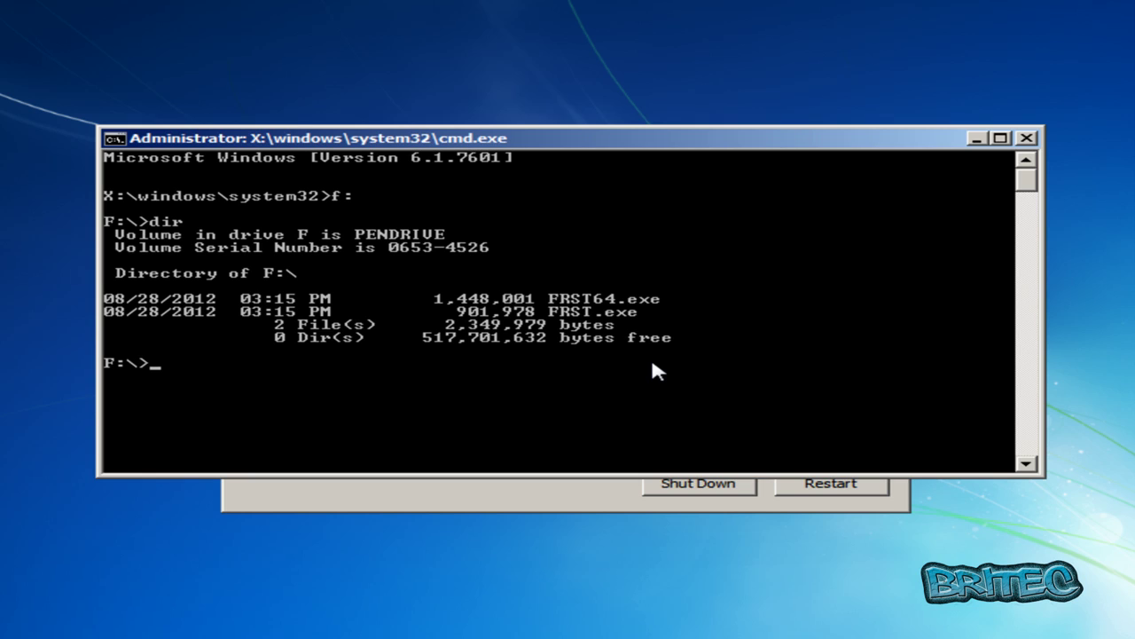
- Launch FRST.exe from drive F: and reposition the Farbar Recovery Scan Tool window over the Command Prompt
type("FRST.exe")
key("Return")
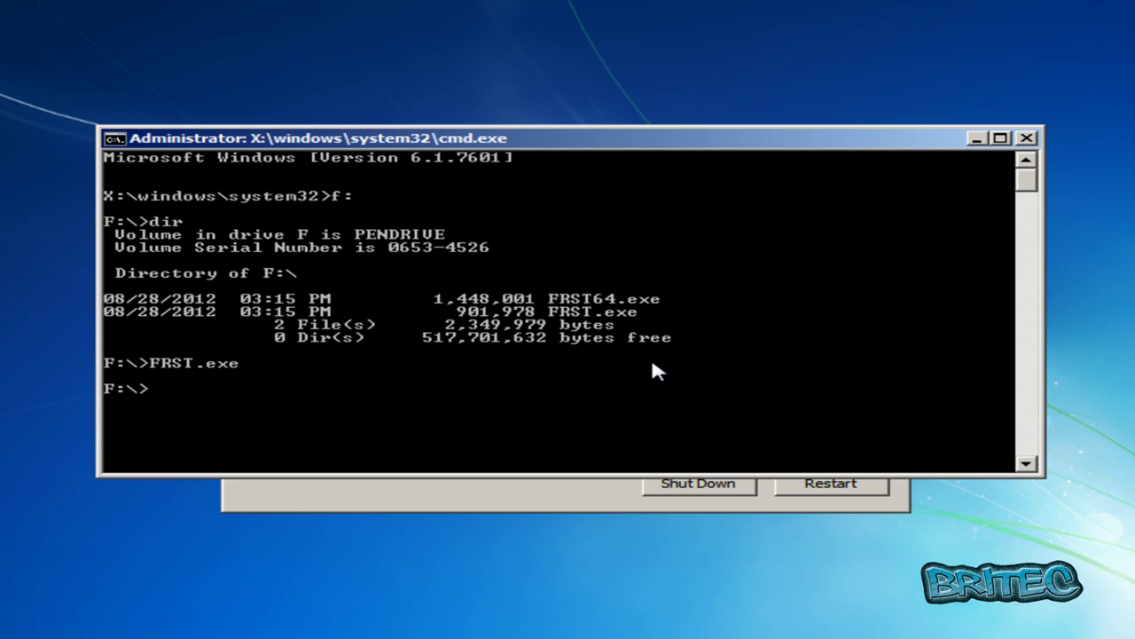
left_click_drag(676, 152, 583, 199)
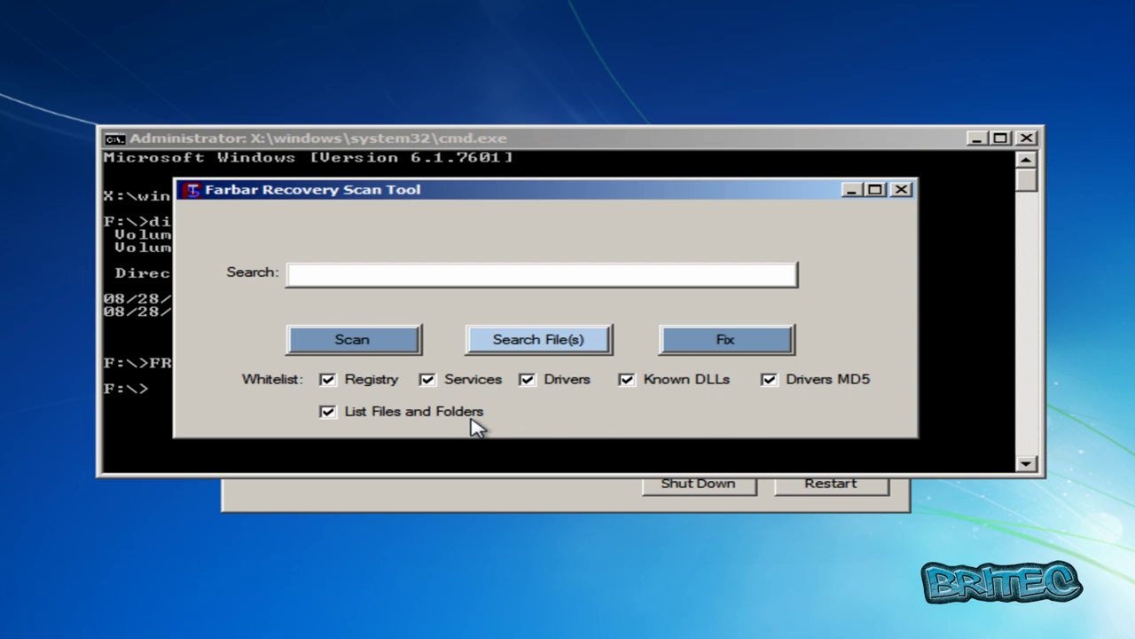
- Run a scan with all whitelist options enabled, dismiss the completion message and minimize the scan tool
left_click(374, 349)
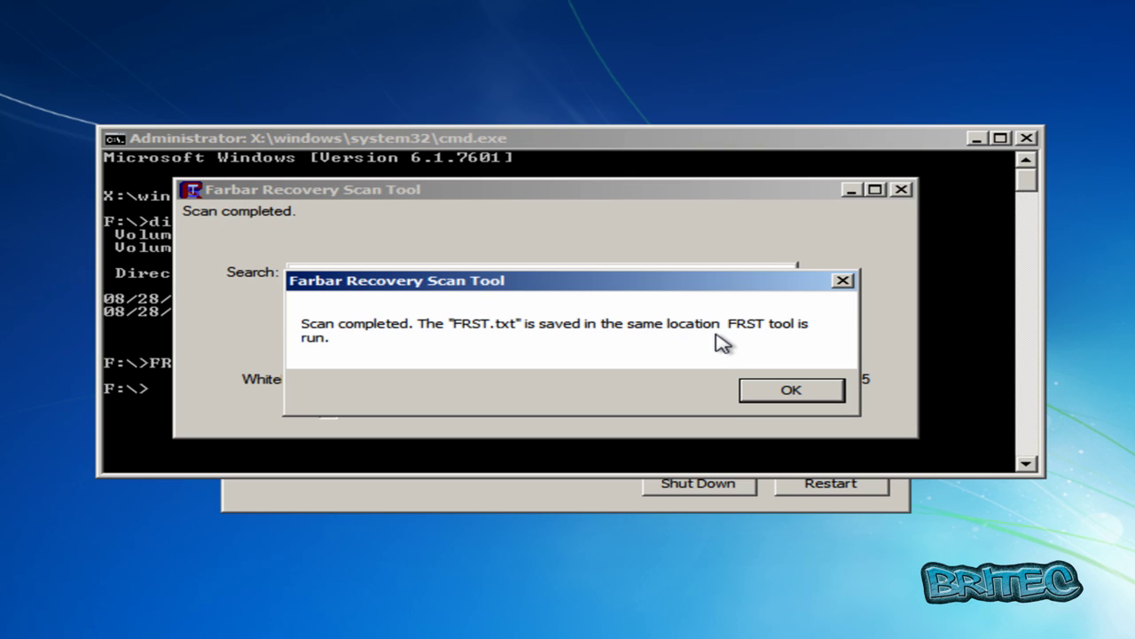
left_click(786, 397)
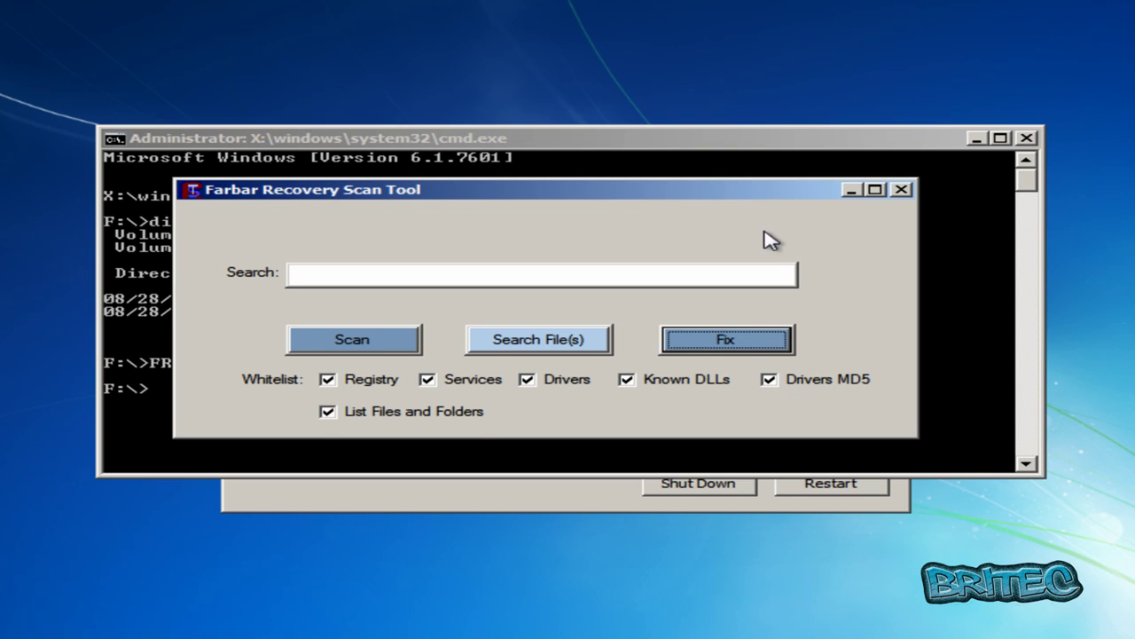
left_click(850, 190)
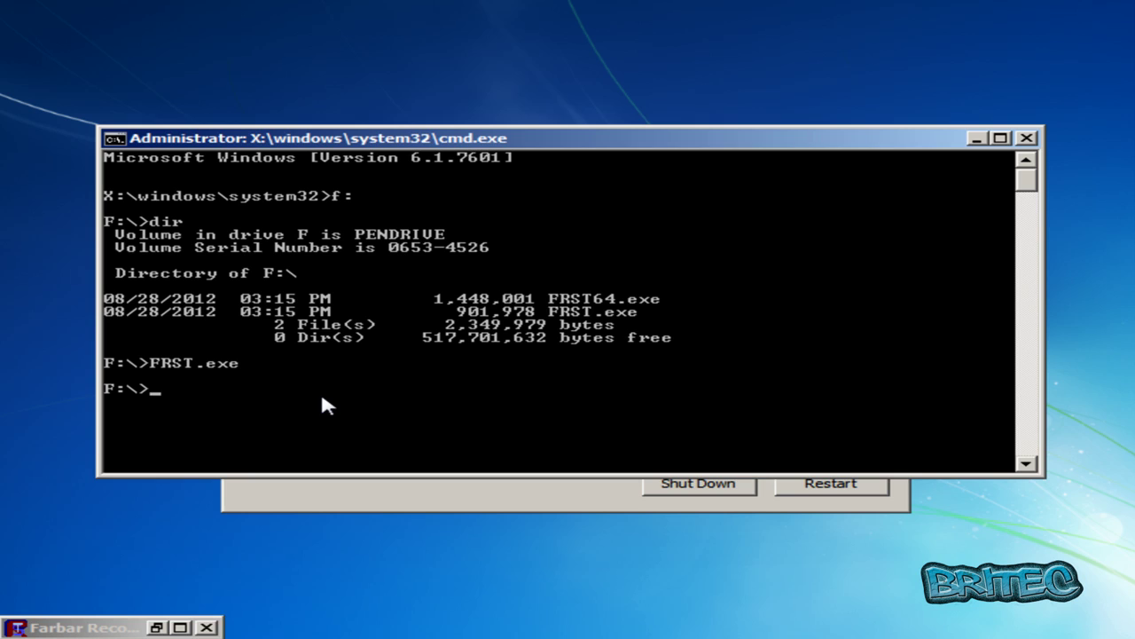
- Switch the Command Prompt to drive C: and list its directory contents with dir
type("c:")
key("Return")
type("dir")
key("Return")
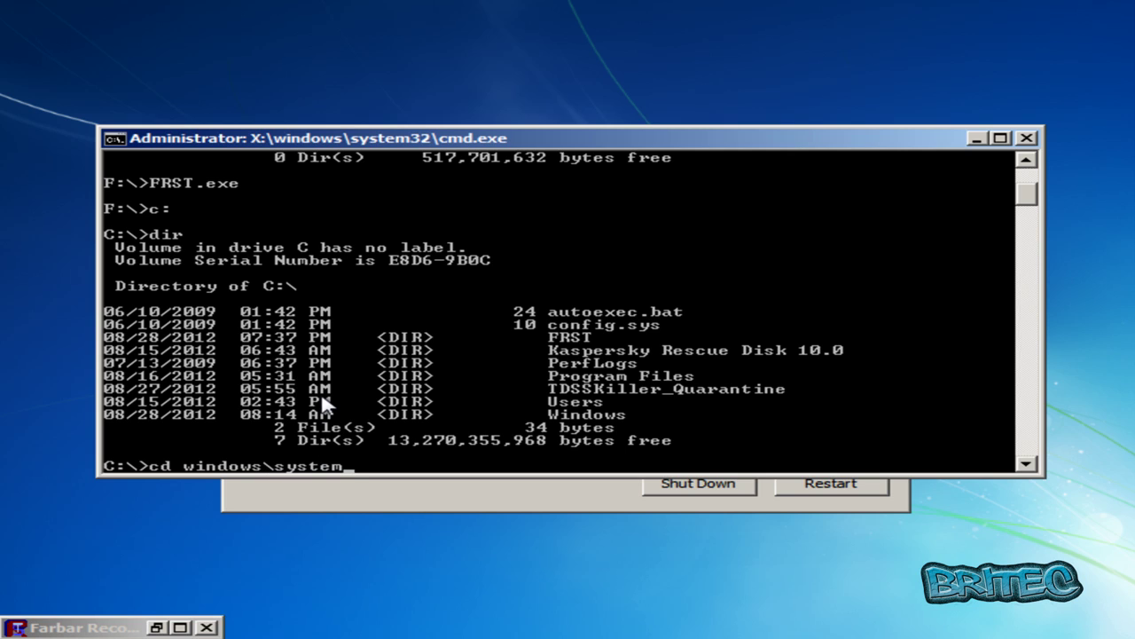
- Change to the windows\system32 directory on drive C: and launch Notepad from there
type("312")
key("Return")
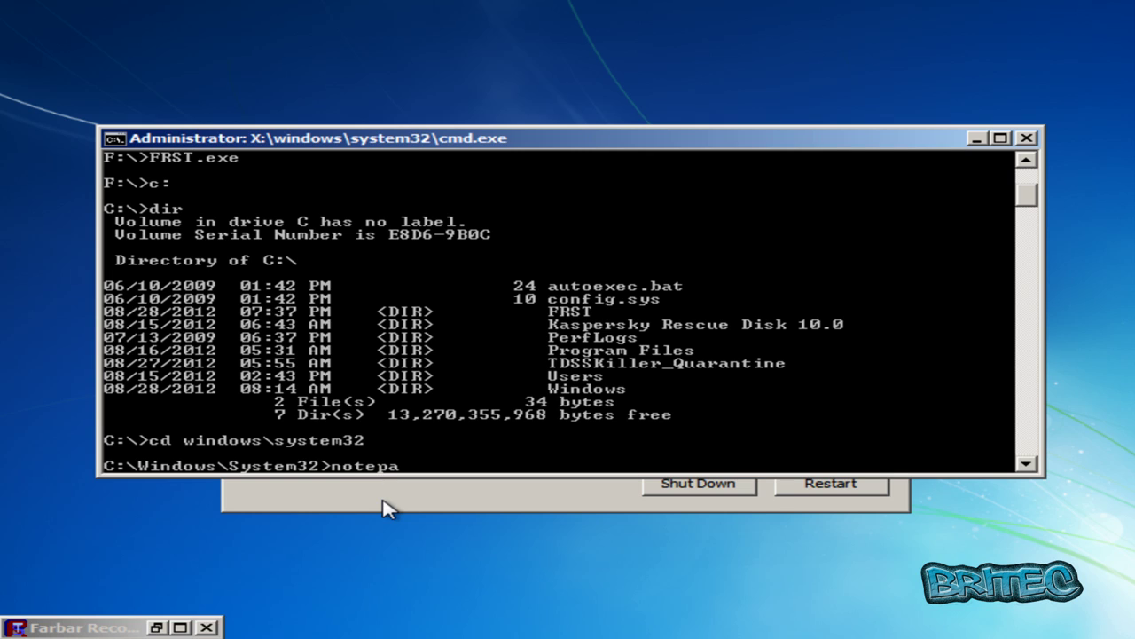
key("Return")
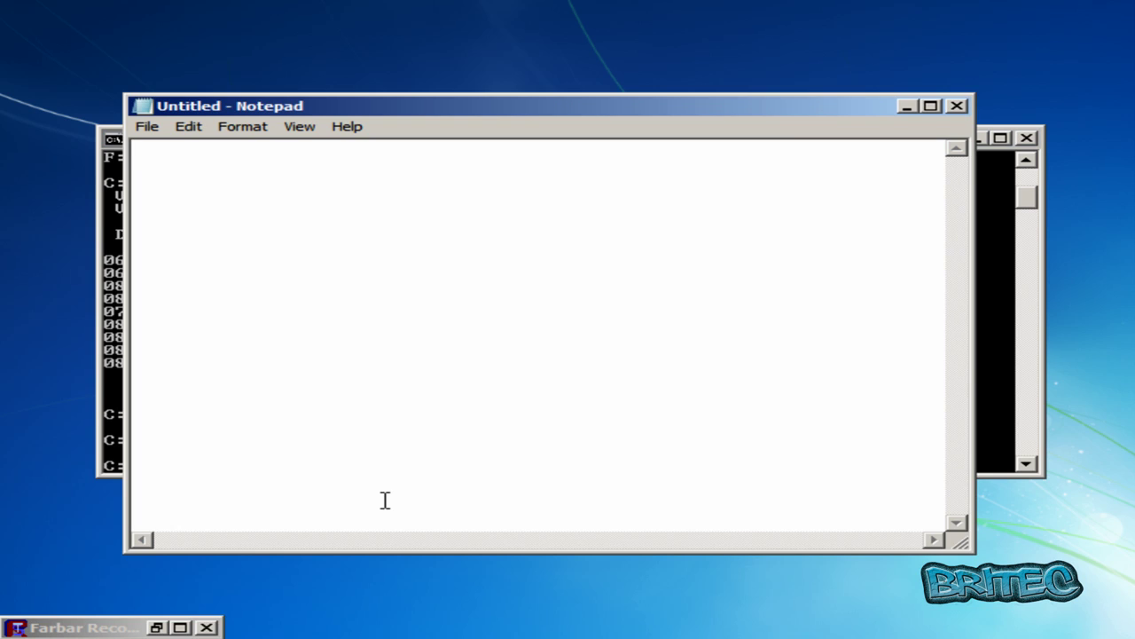
- Open the FRST text log from PENDRIVE (F:) in Notepad
left_click(147, 129)
left_click(173, 169)
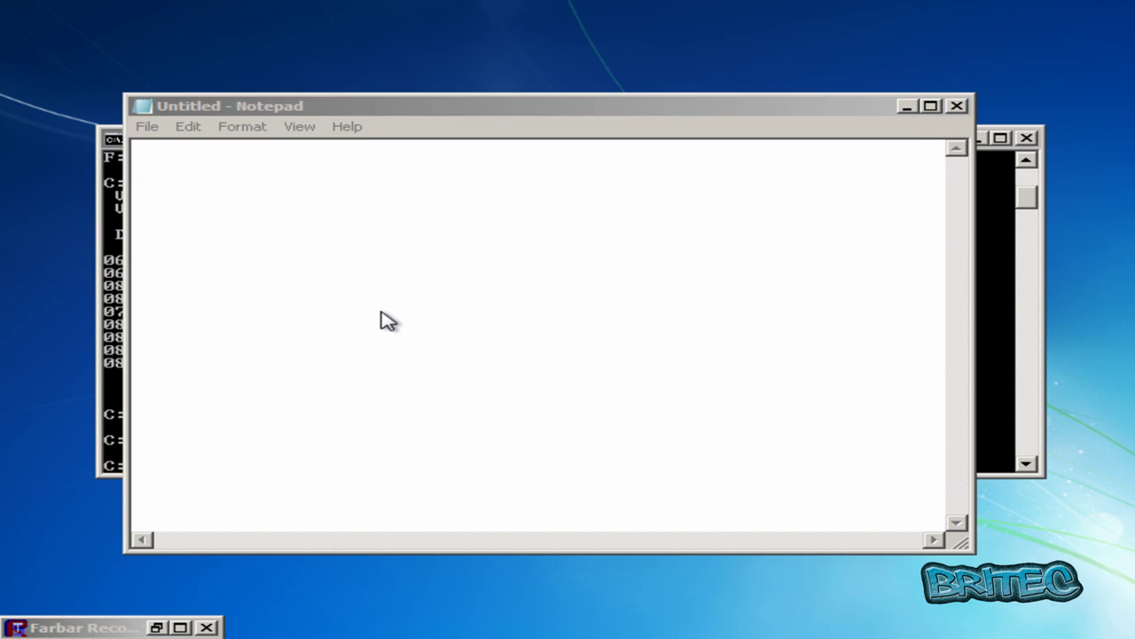
left_click_drag(447, 135, 444, 124)
double_click(349, 265)
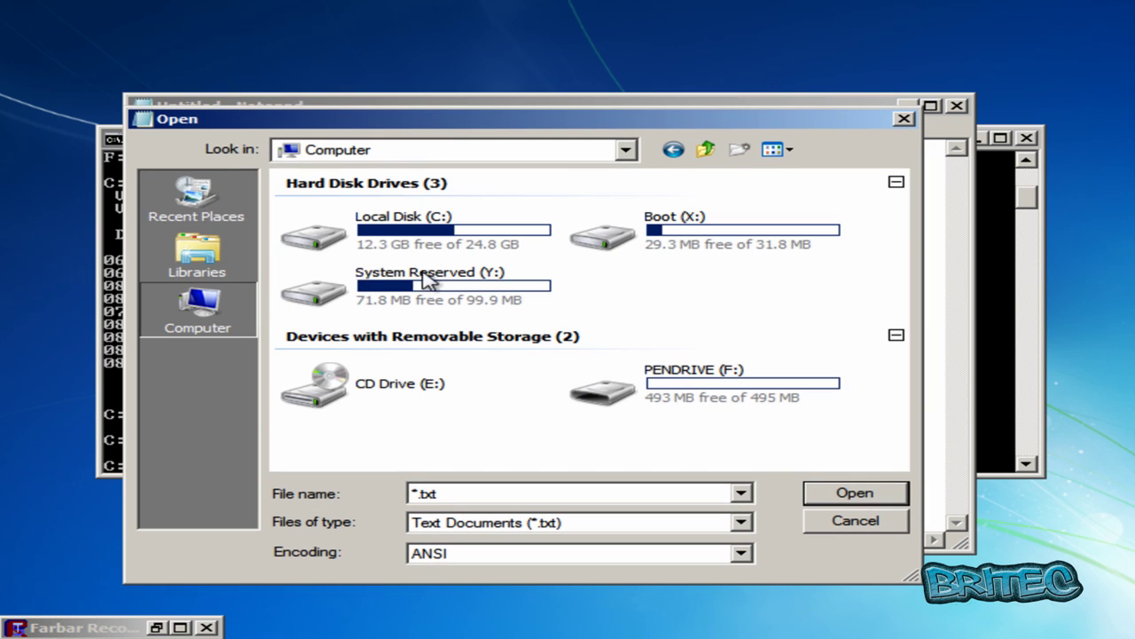
double_click(707, 386)
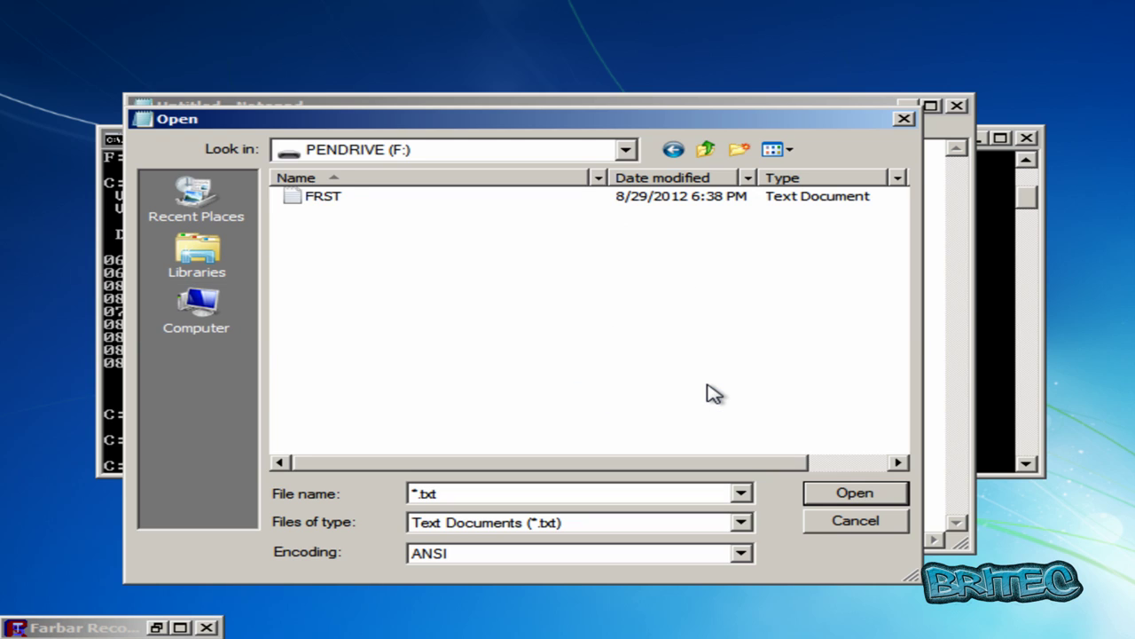
double_click(331, 206)
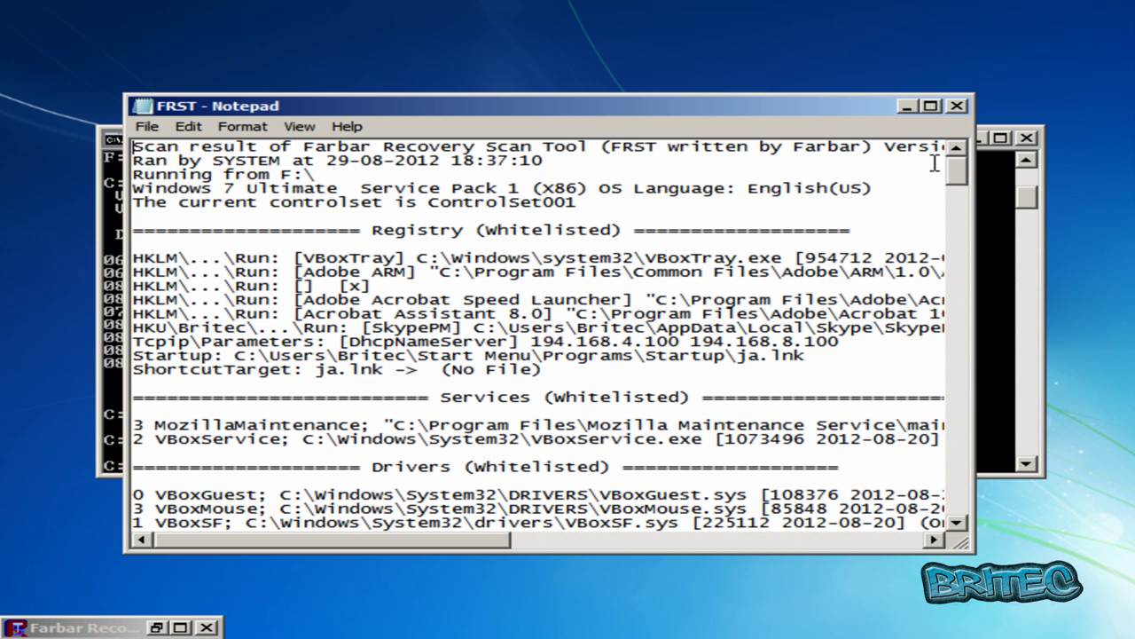
- Maximize the log and review its registry, services, drivers, created files and modified files sections
mouse_move(964, 179)
left_mouse_down()
mouse_move(965, 191)
mouse_move(964, 165)
left_mouse_up()
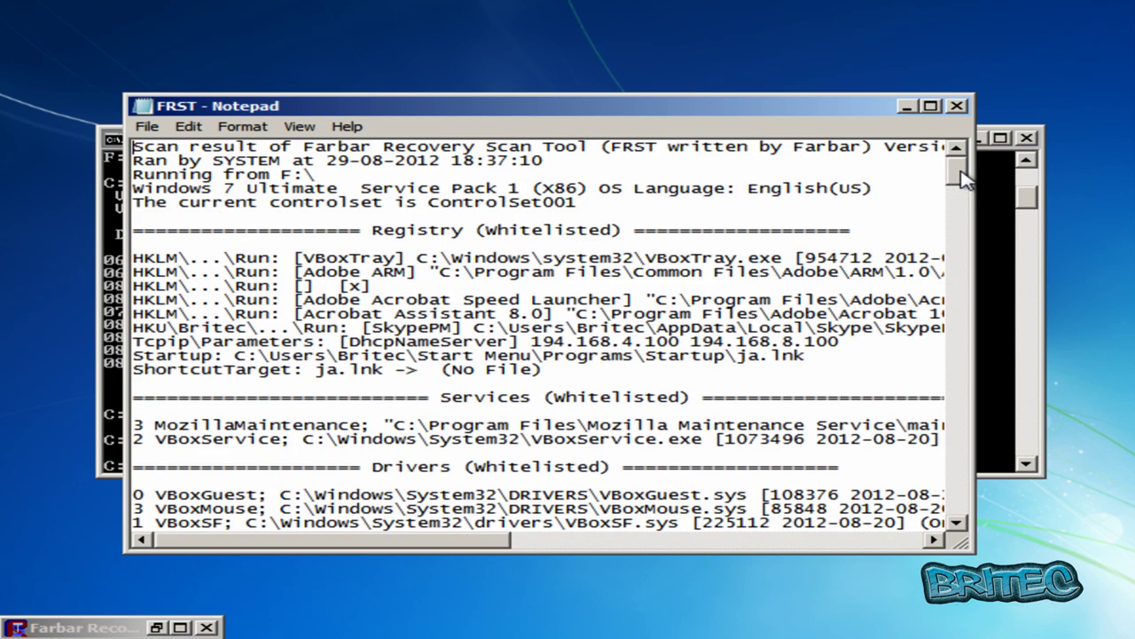
left_click(930, 105)
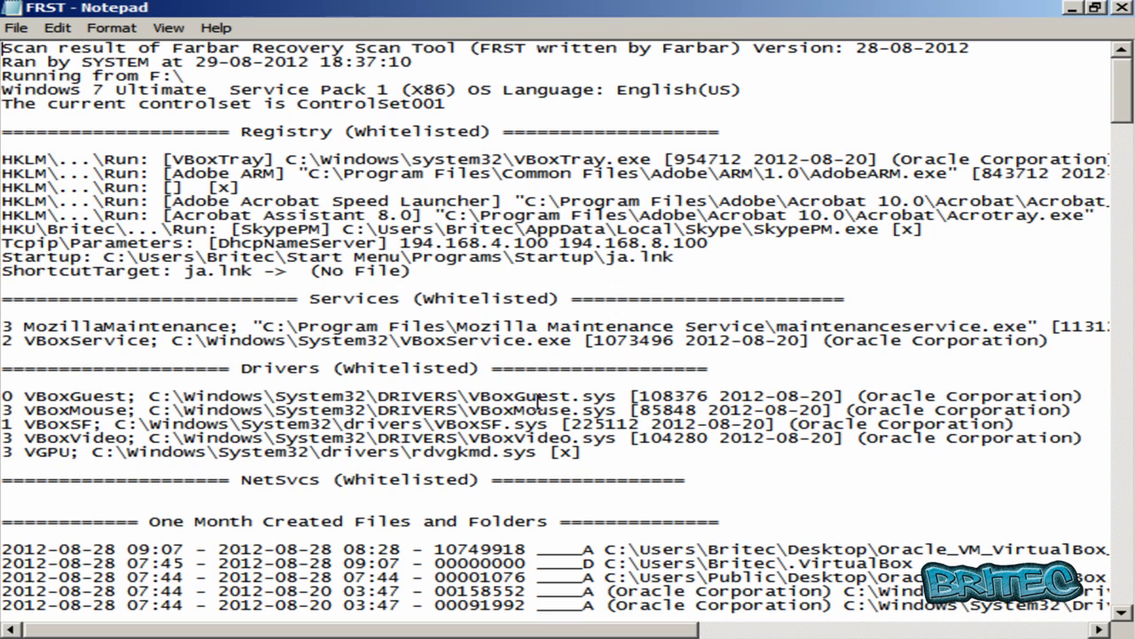
left_click_drag(1125, 98, 1125, 147)
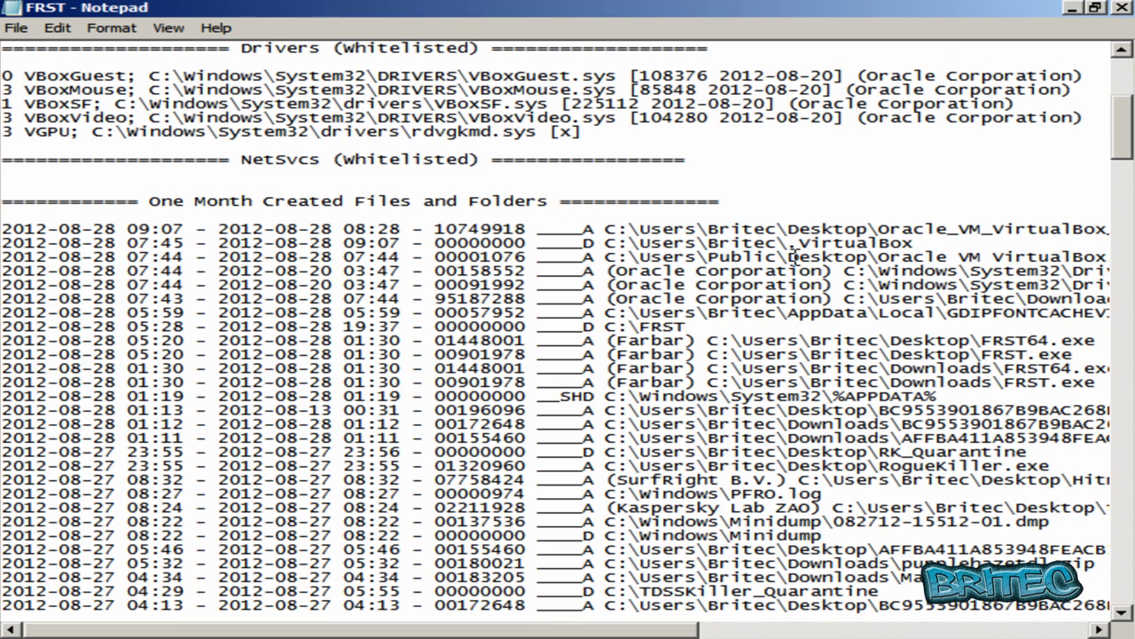
mouse_move(625, 631)
left_mouse_down()
mouse_move(876, 637)
mouse_move(618, 635)
left_mouse_up()
left_click_drag(1126, 142, 1116, 311)
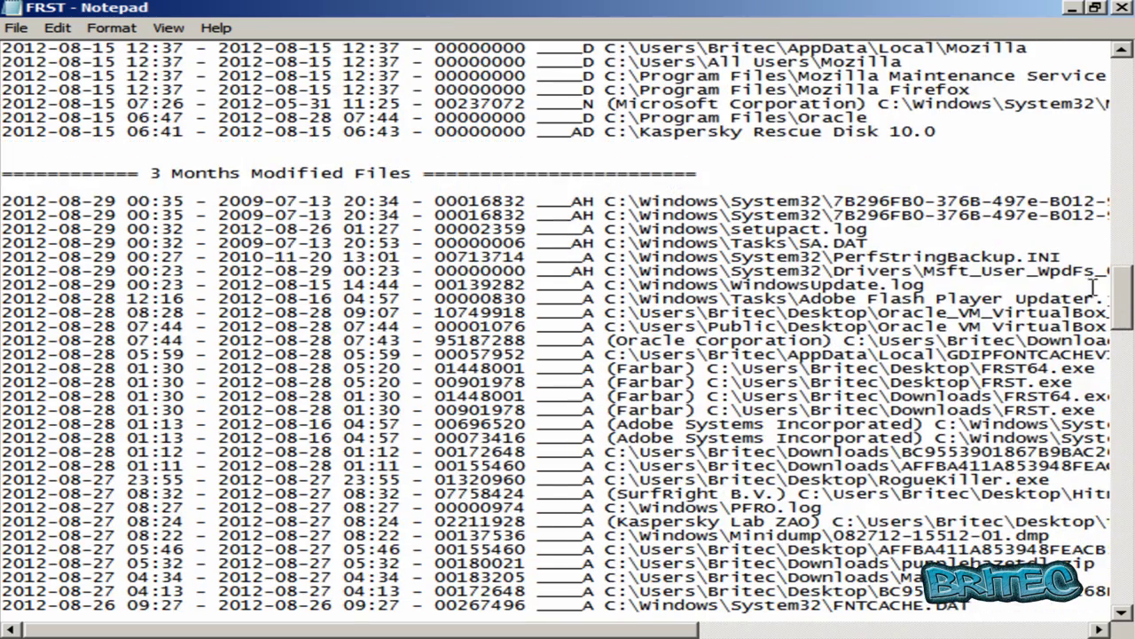
left_click_drag(1127, 296, 1119, 420)
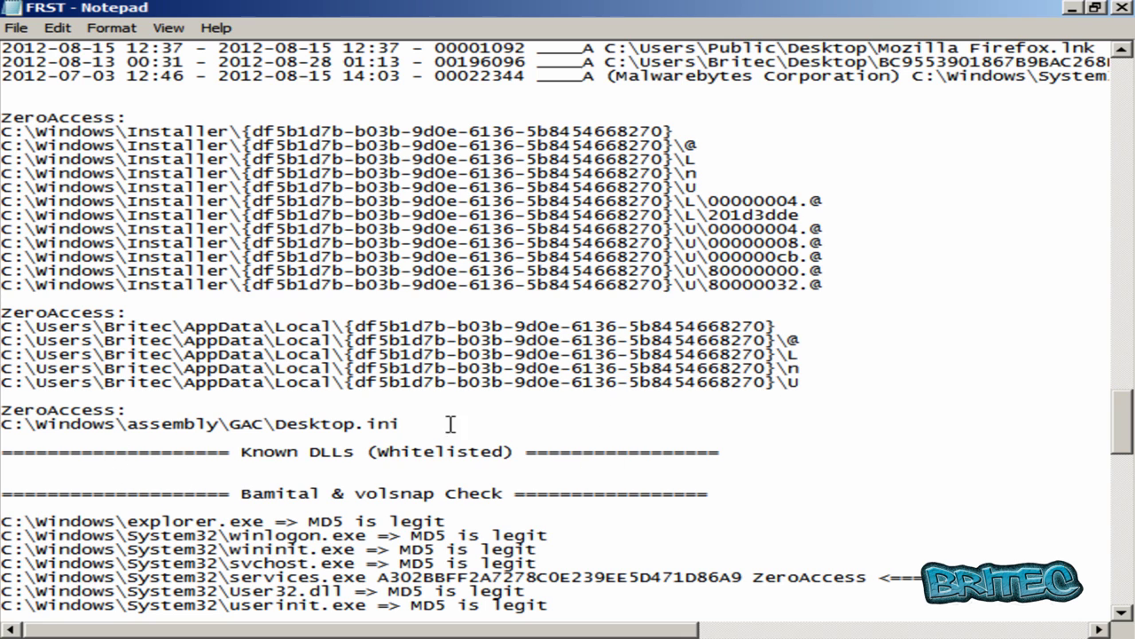
- Examine the ZeroAccess entries, the Bamital & volsnap check and the remaining sections through the end of the log
left_click_drag(414, 424, 22, 105)
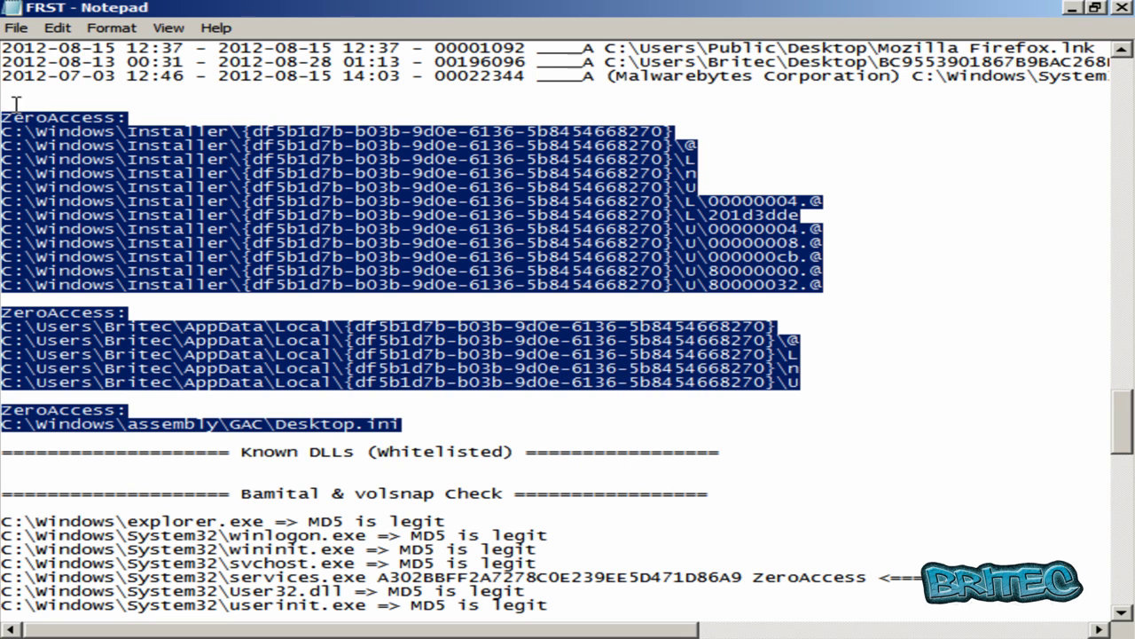
left_click(740, 408)
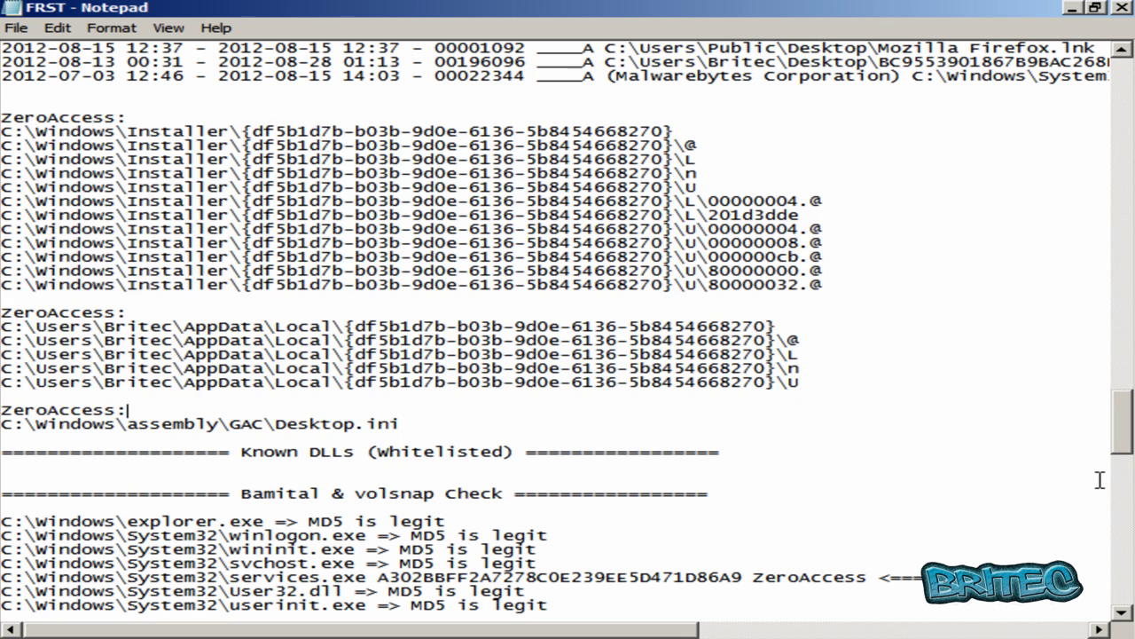
left_click_drag(1123, 417, 1125, 441)
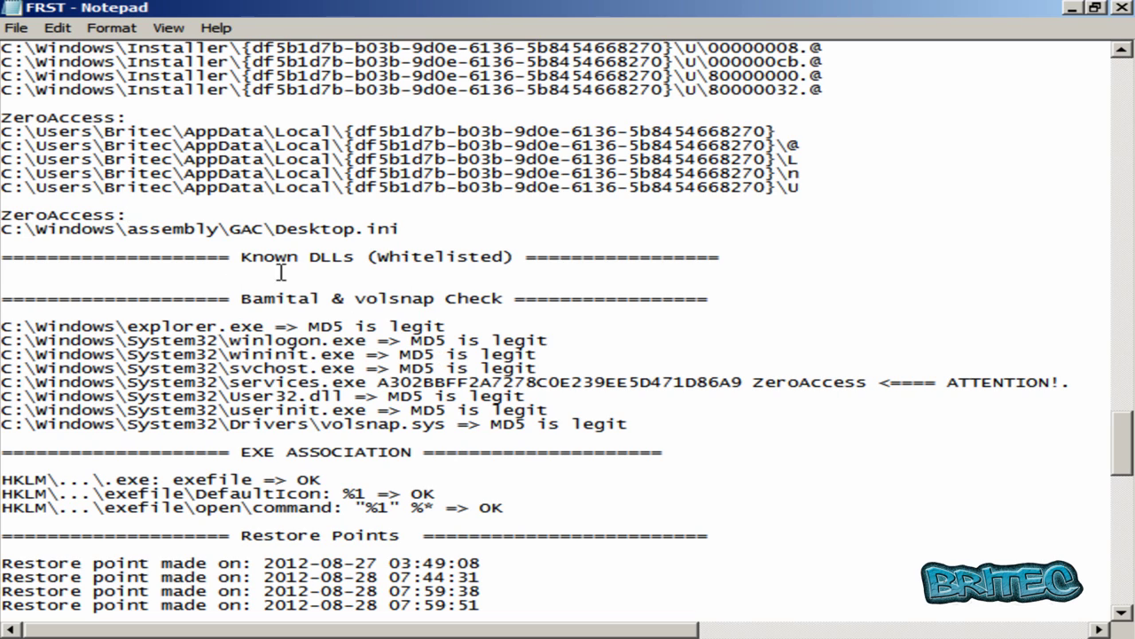
left_click_drag(1127, 463, 1128, 479)
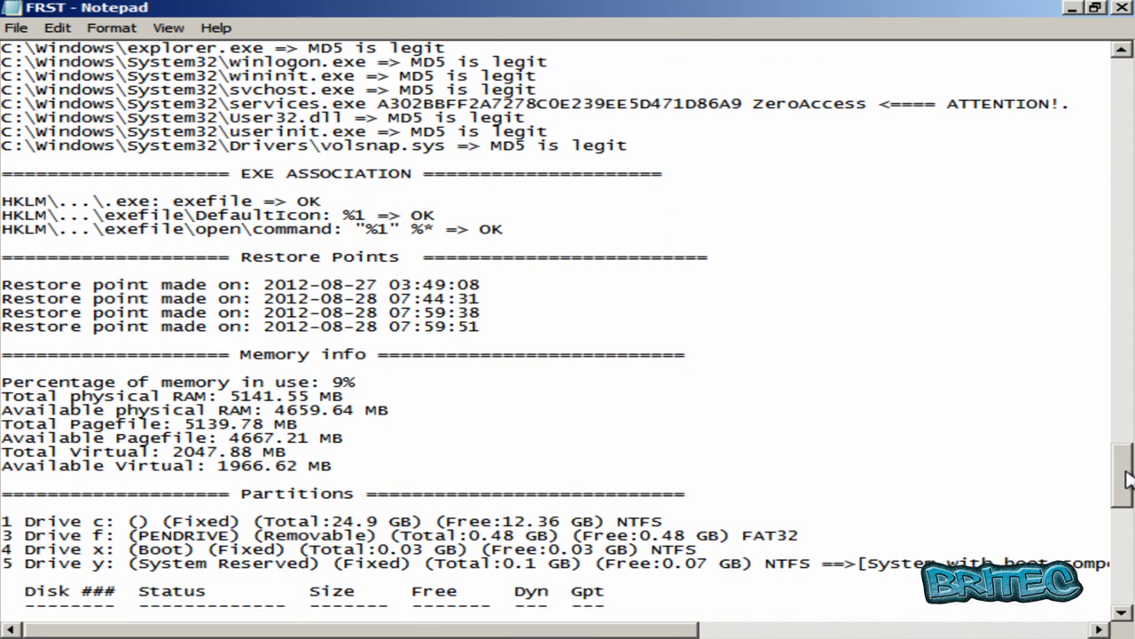
left_click_drag(1129, 479, 1129, 488)
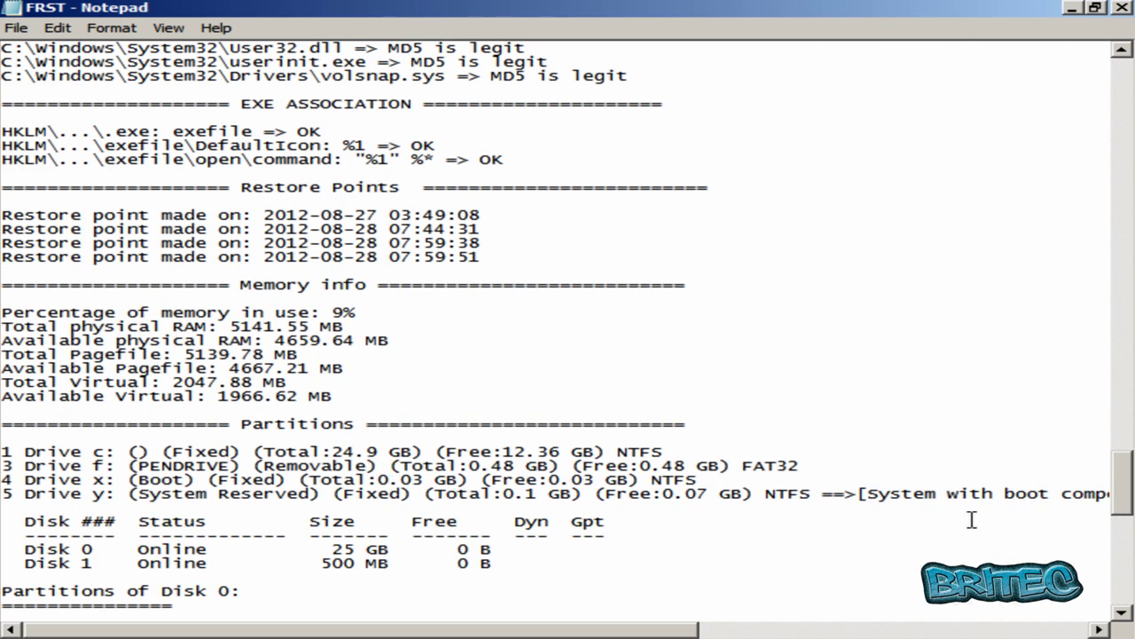
left_click_drag(1129, 484, 1128, 586)
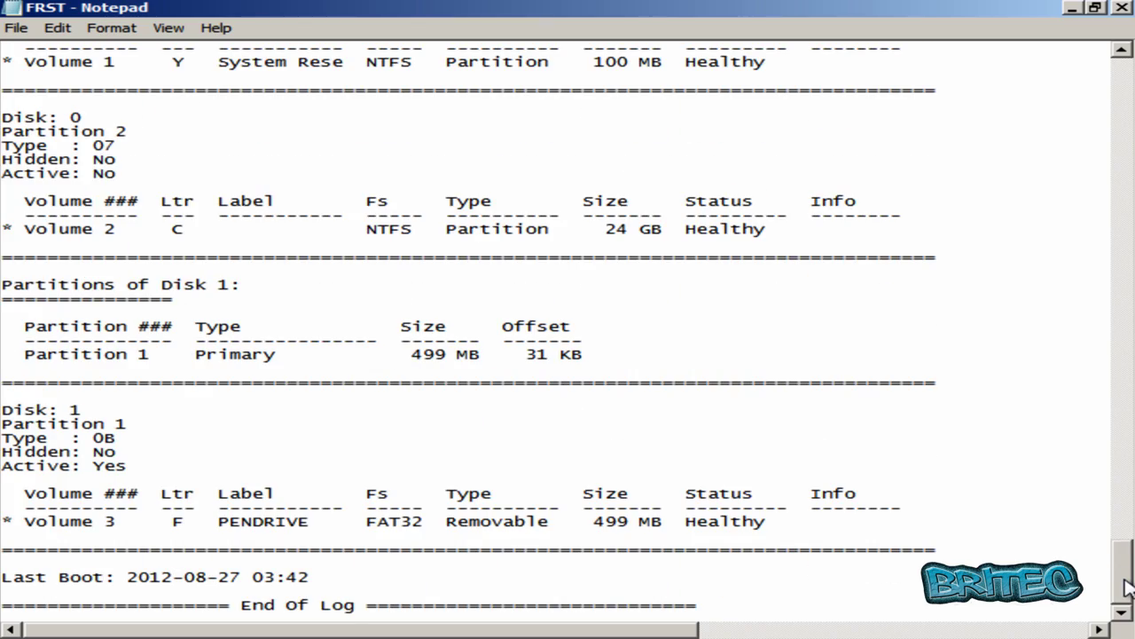
- Return to the log's ZeroAccess entries, launch a second blank Notepad from the command prompt, and arrange both windows side by side
scroll(568, 328, "up", 20)
scroll(568, 329, "up", 10)
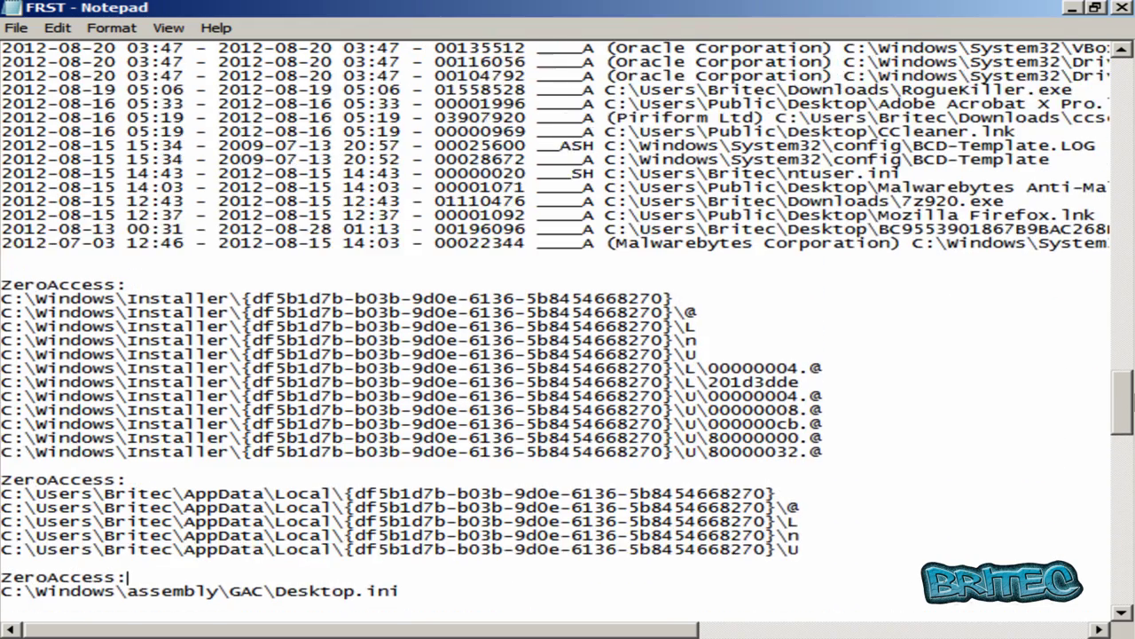
left_click(1075, 8)
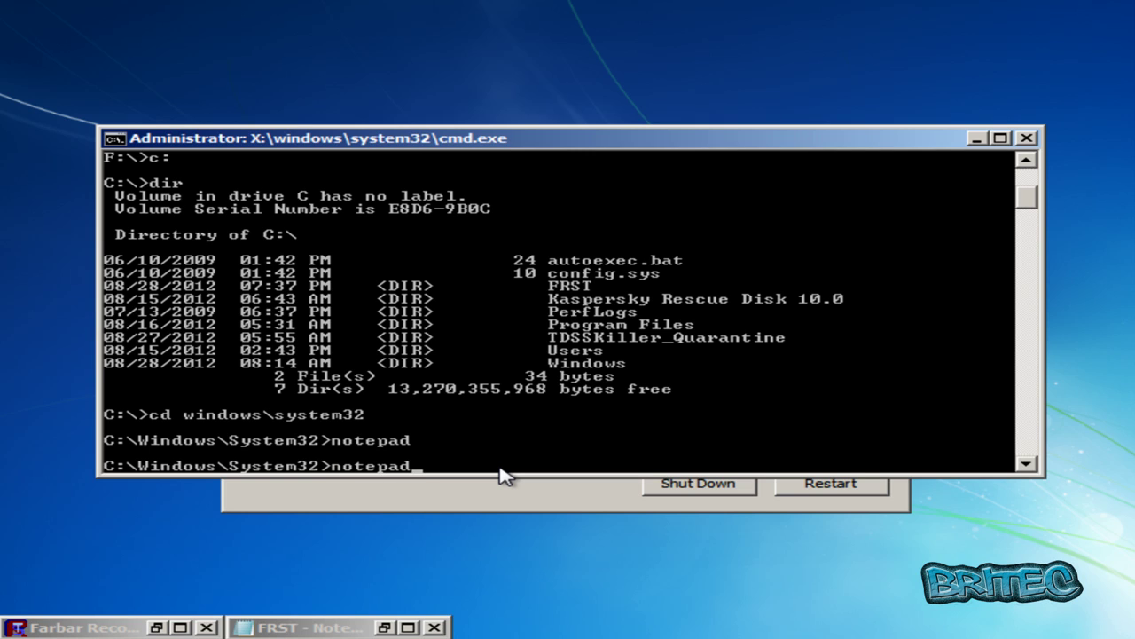
key("Return")
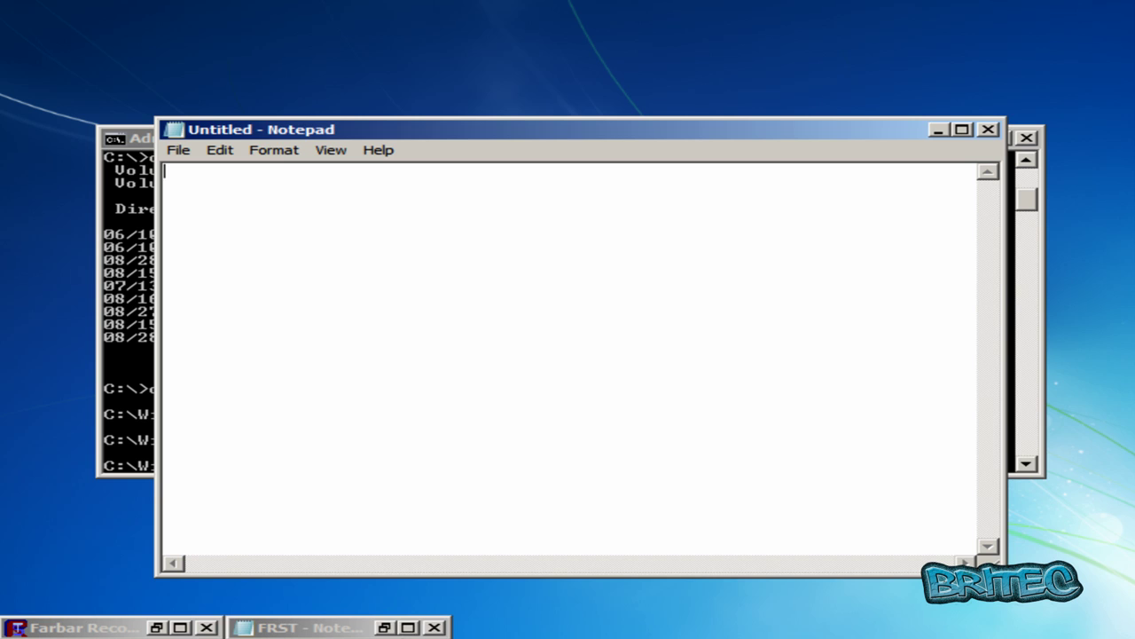
left_click(384, 627)
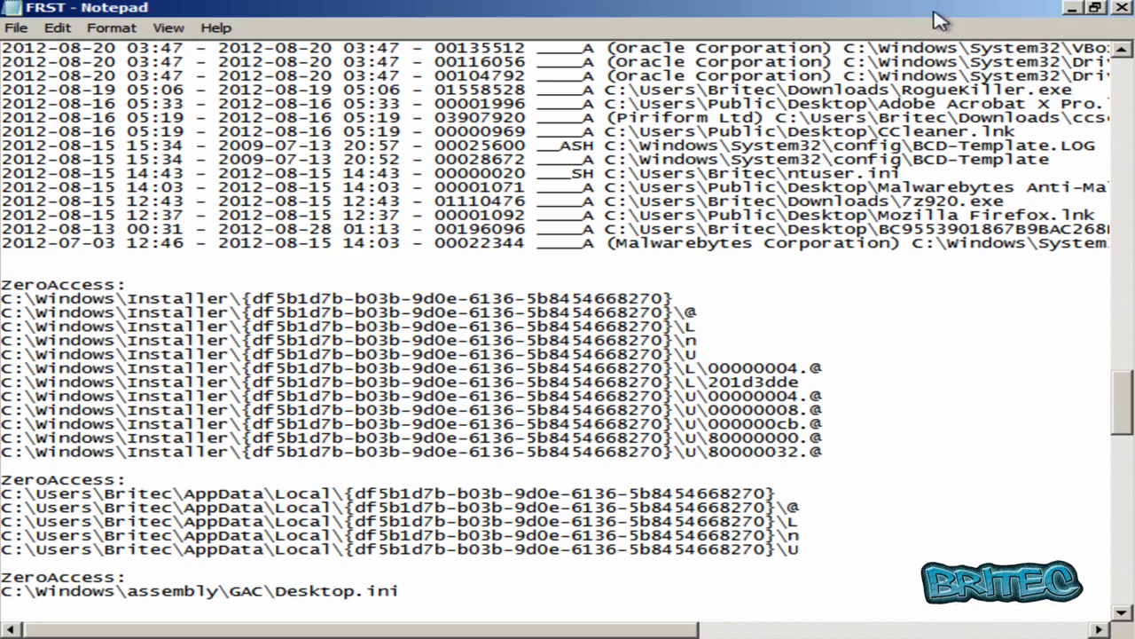
left_click_drag(887, 22, 6, 41)
left_click_drag(675, 129, 1129, 110)
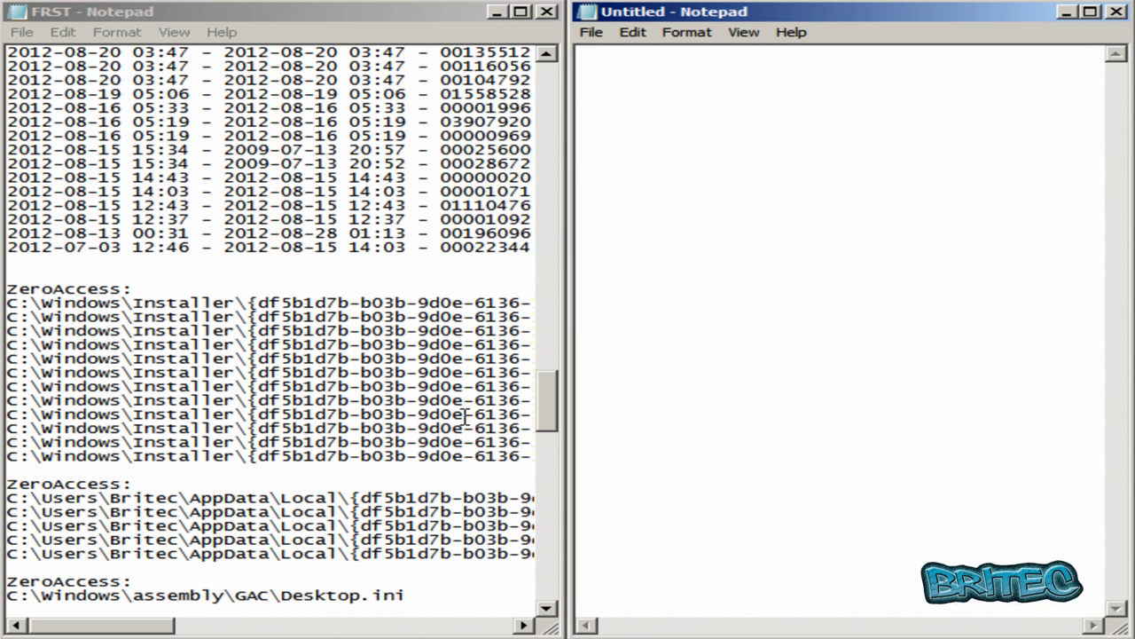
- Begin the blank note with the line "start" and copy the log's first C:\Windows\Installer ZeroAccess folder path beneath it
left_click(126, 630)
left_click_drag(127, 630, 181, 630)
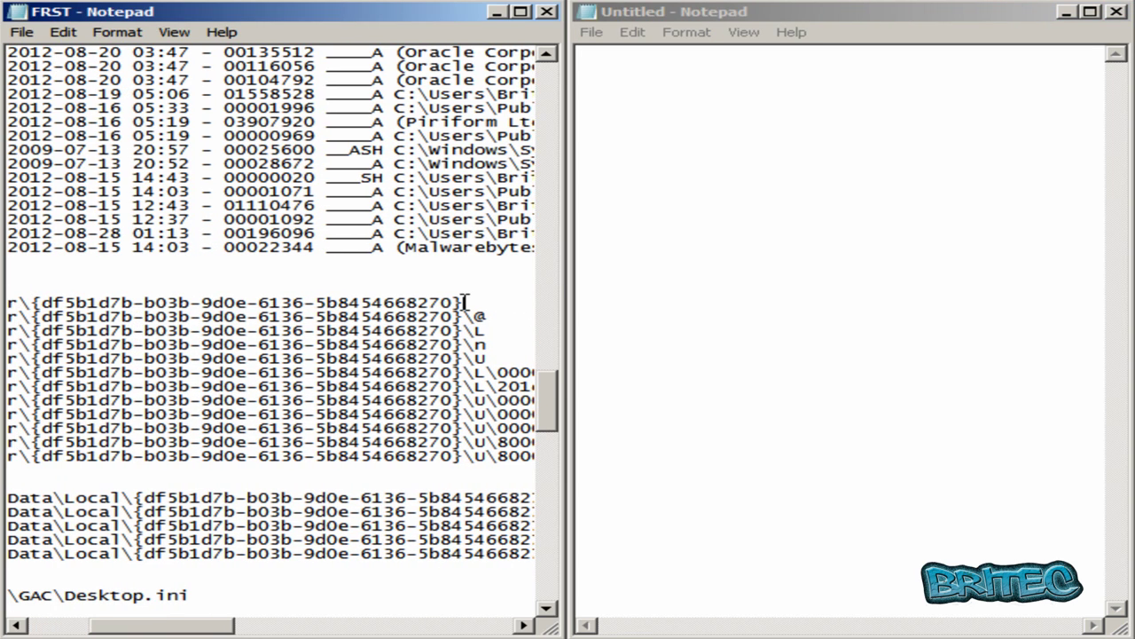
left_click_drag(459, 302, 268, 302)
left_click(496, 349)
left_click_drag(460, 304, 7, 305)
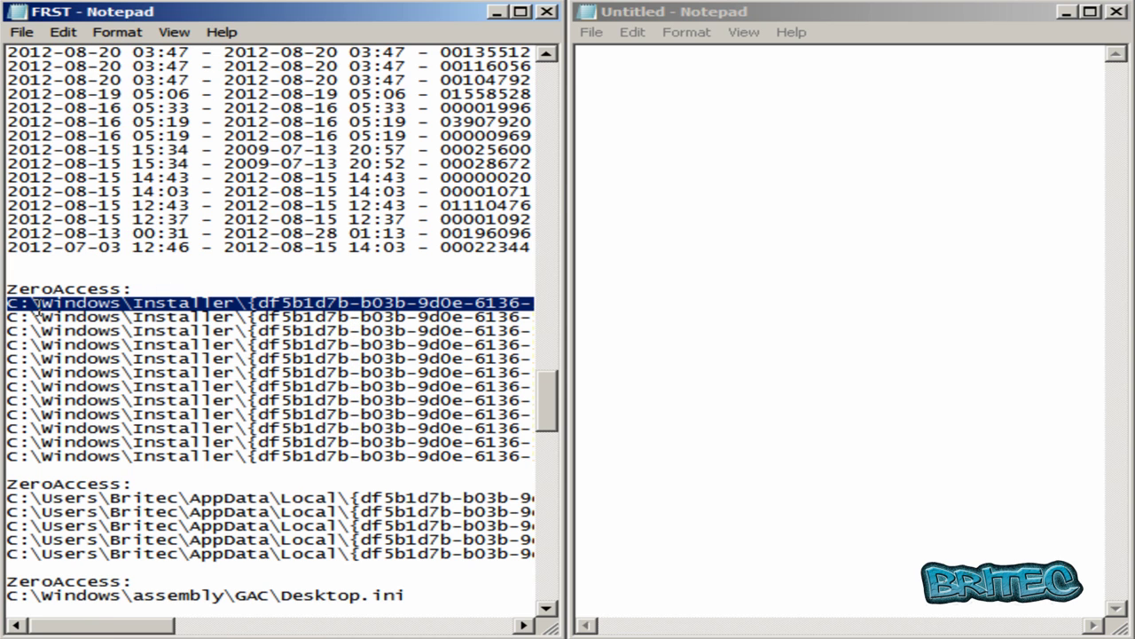
right_click(45, 297)
left_click(99, 362)
left_click(736, 150)
type("start")
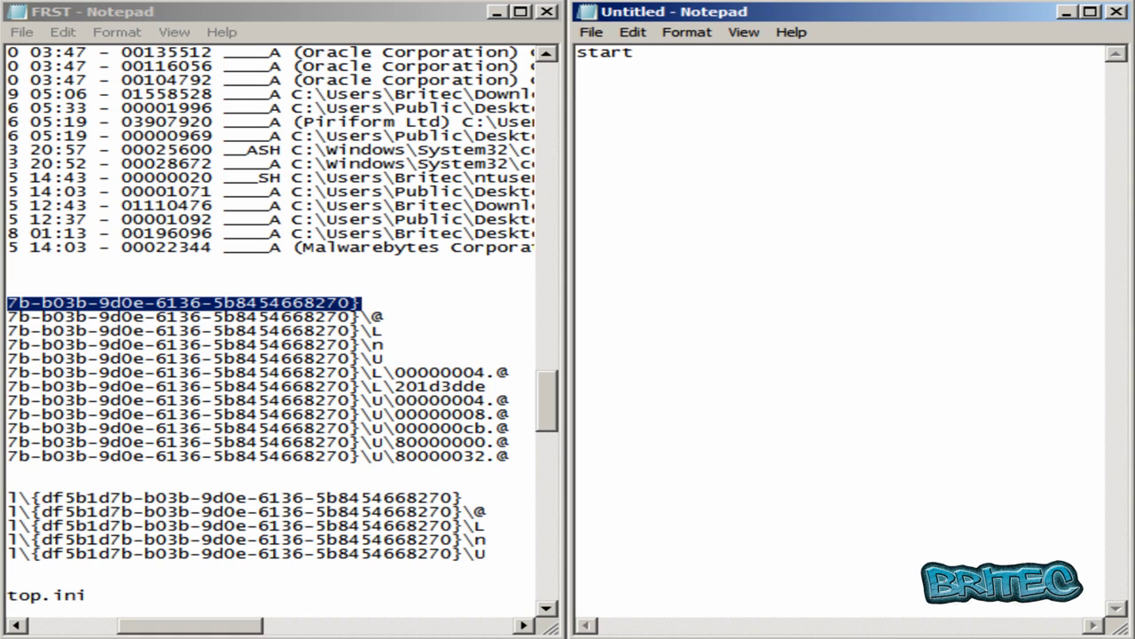
key("ctrl+v")
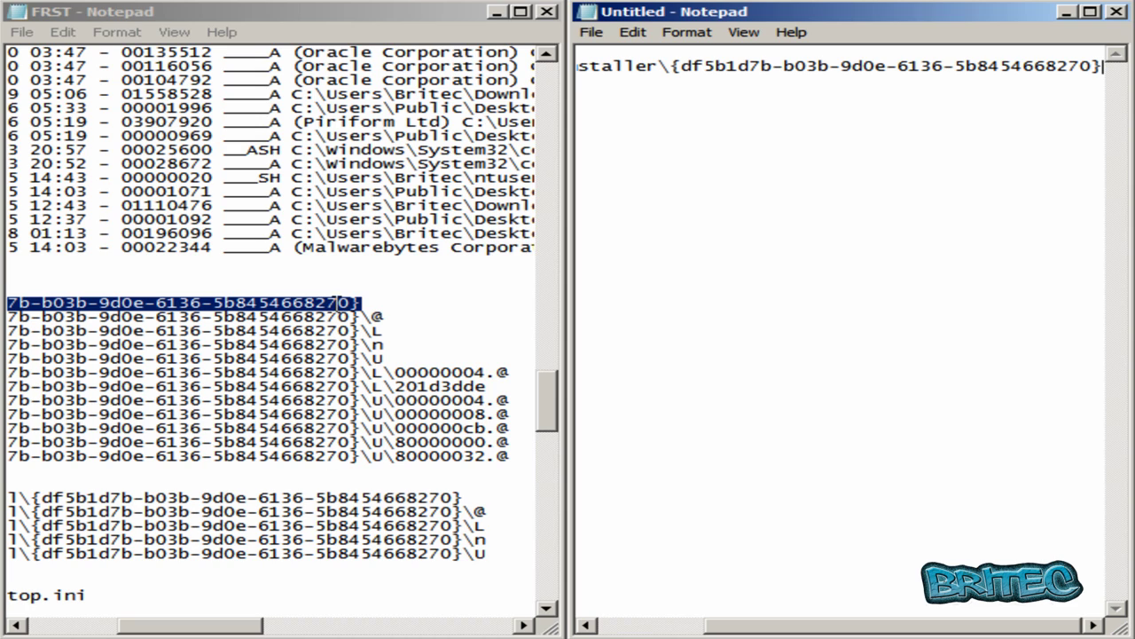
- Copy the first AppData\Local ZeroAccess folder path from the log onto a new line below the Installer path in the note
left_click_drag(197, 632, 98, 632)
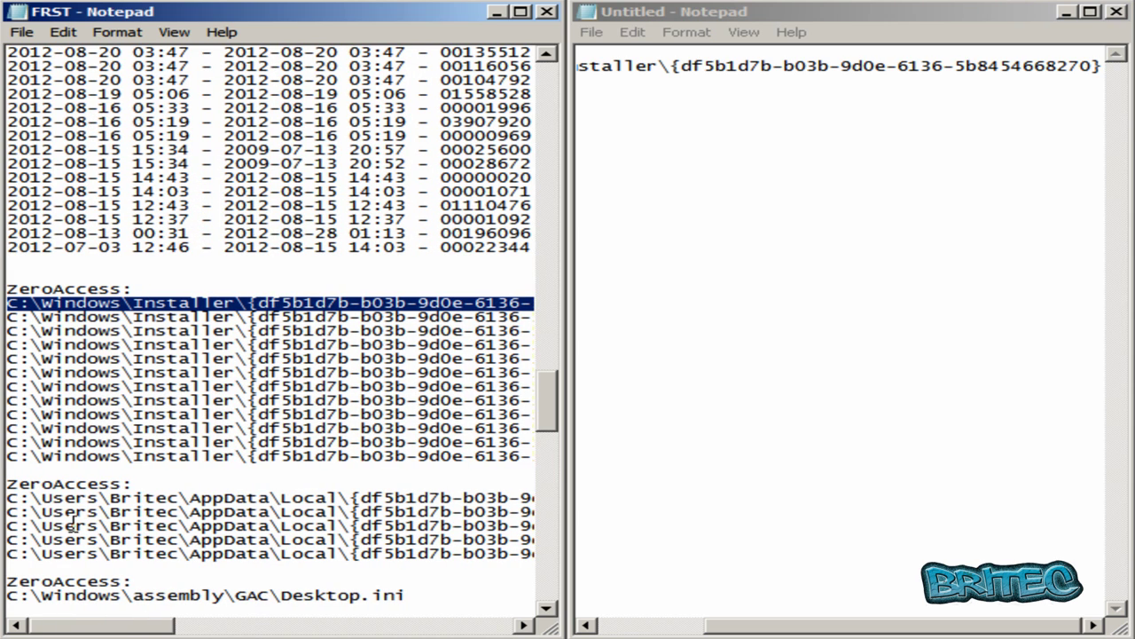
left_click(52, 498)
left_click_drag(89, 628, 213, 627)
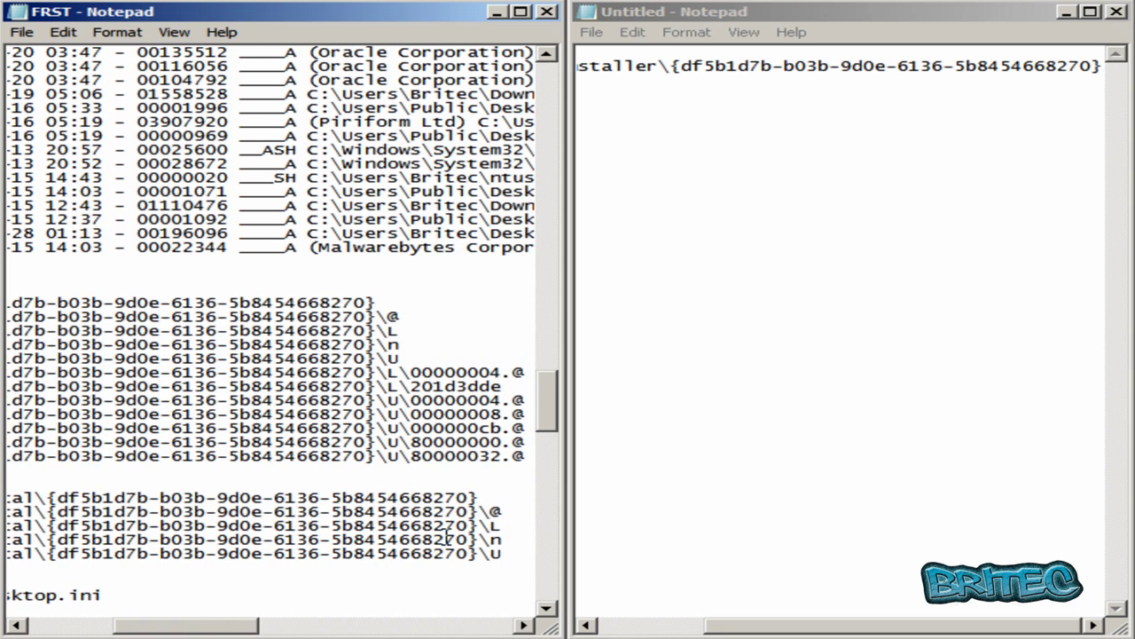
left_click_drag(483, 497, 7, 498)
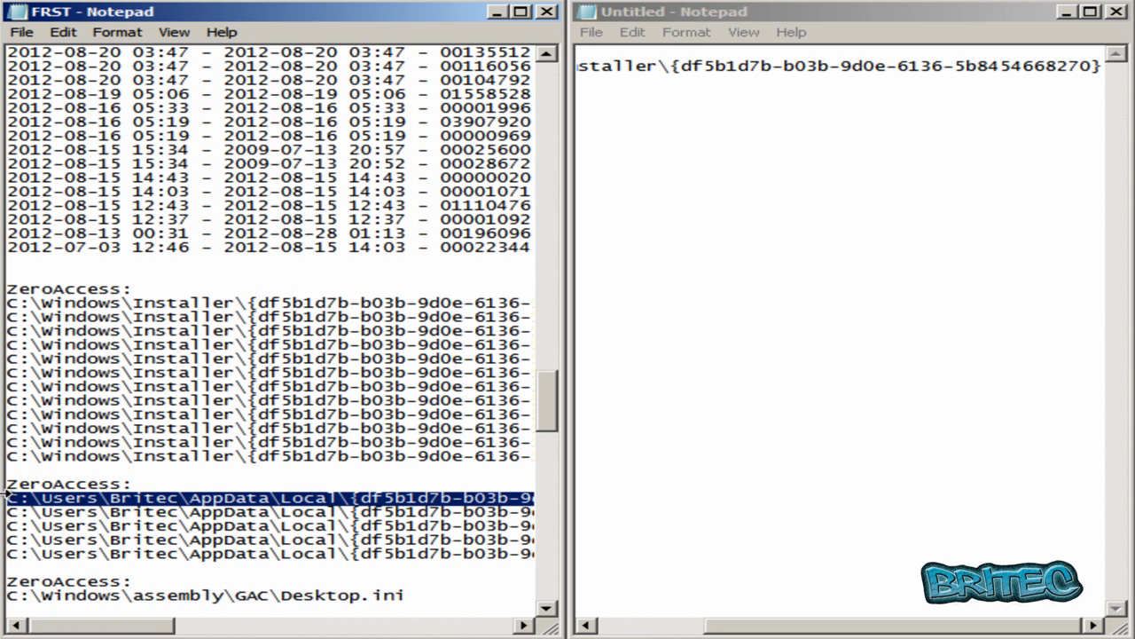
right_click(69, 502)
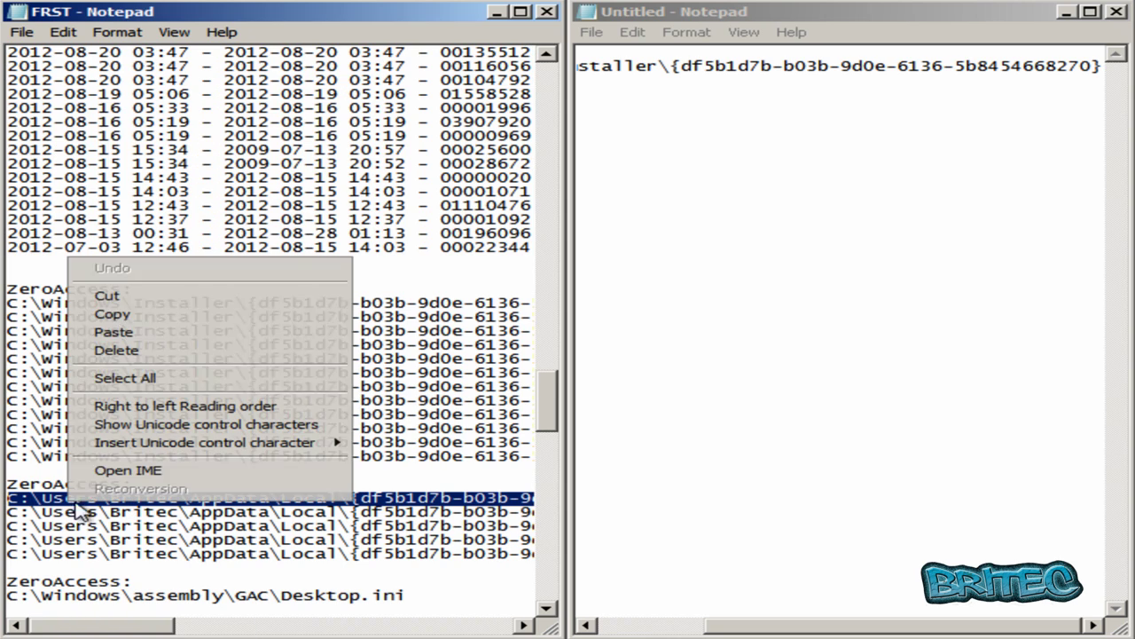
left_click(129, 317)
left_click(671, 101)
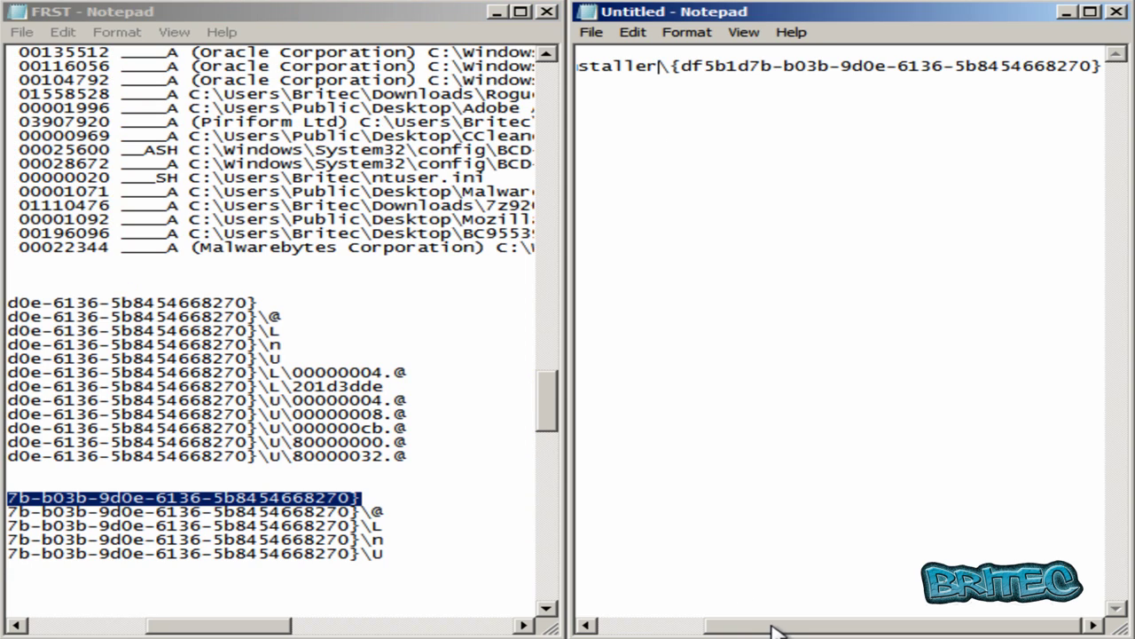
left_click_drag(771, 630, 661, 629)
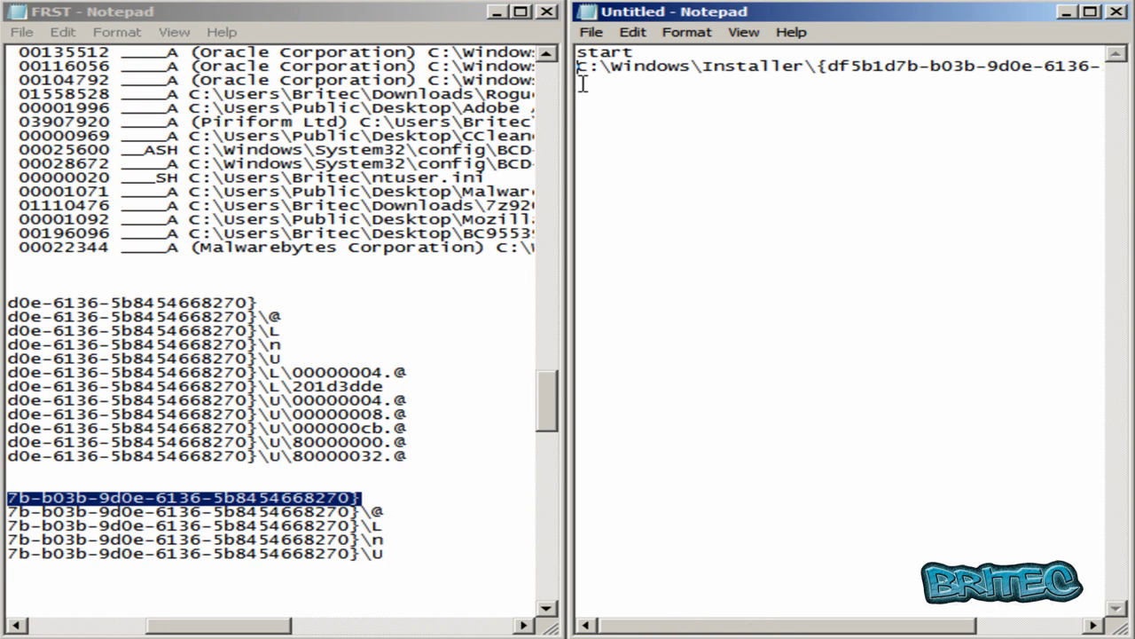
left_click_drag(774, 627, 945, 632)
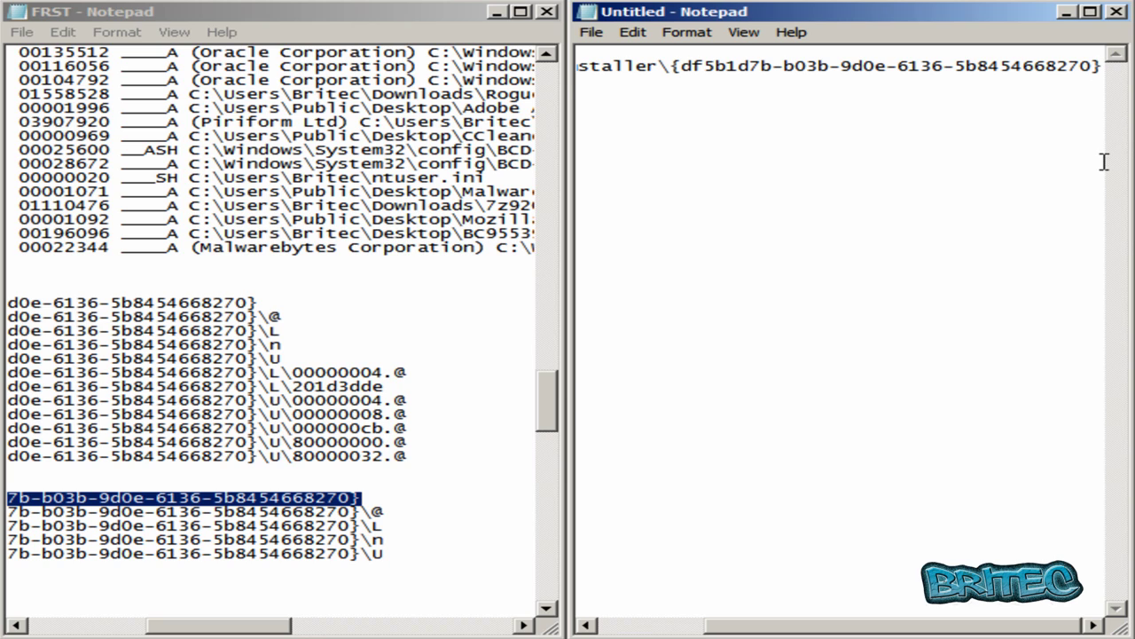
key("Return")
right_click(627, 81)
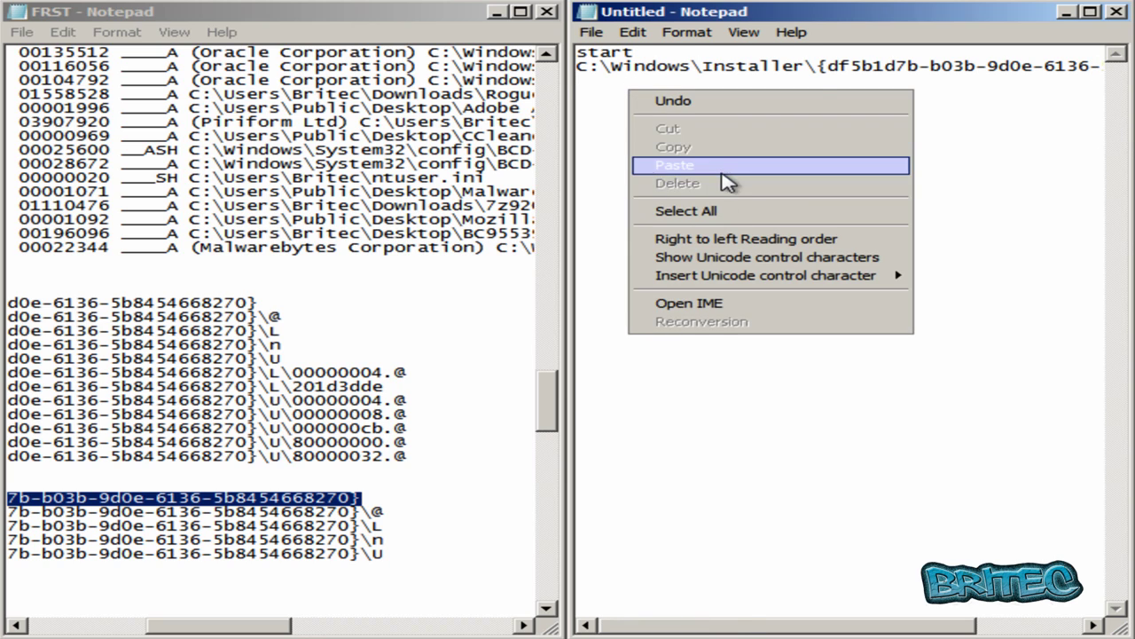
left_click(726, 168)
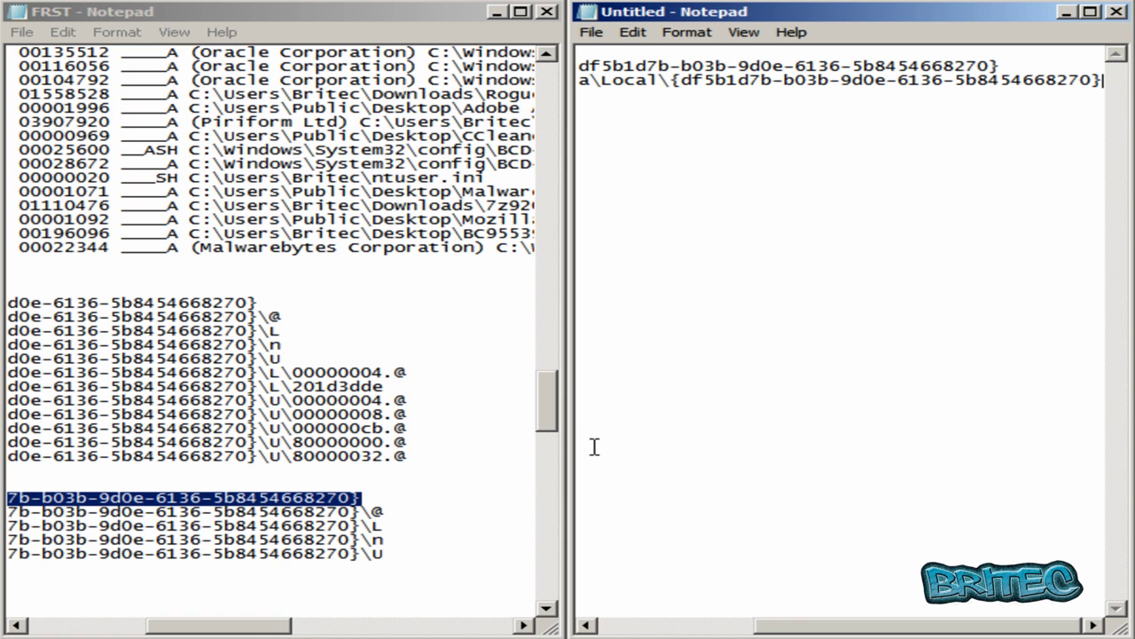
- Copy the ZeroAccess entry C:\Windows\assembly\GAC\Desktop.ini from the log onto the note's next line
left_click_drag(240, 630, 102, 624)
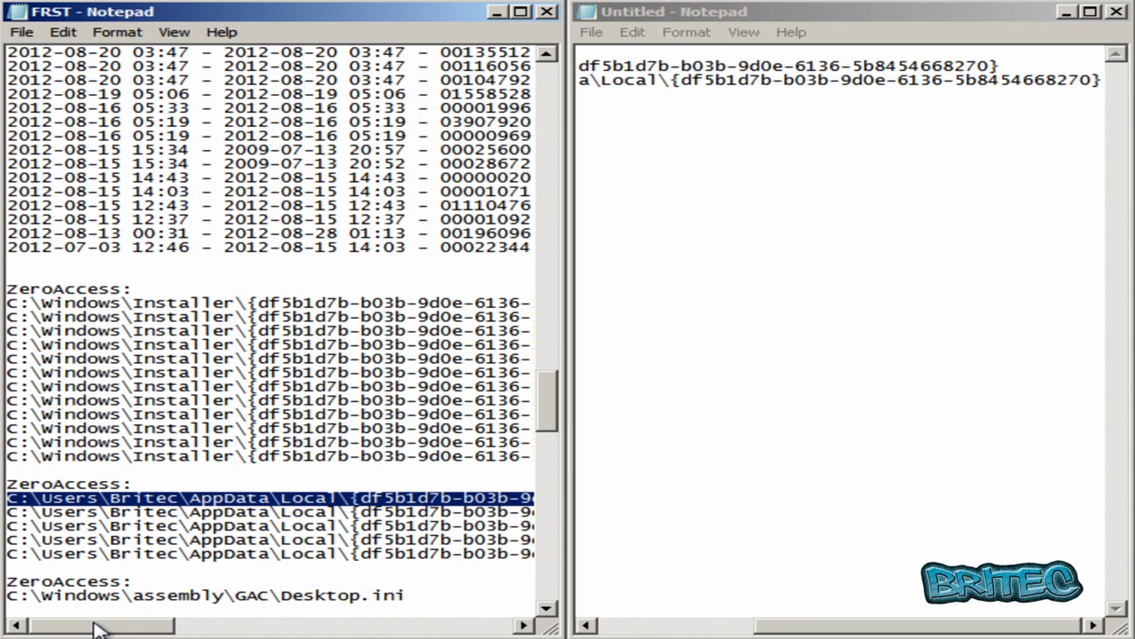
left_click_drag(412, 596, 4, 527)
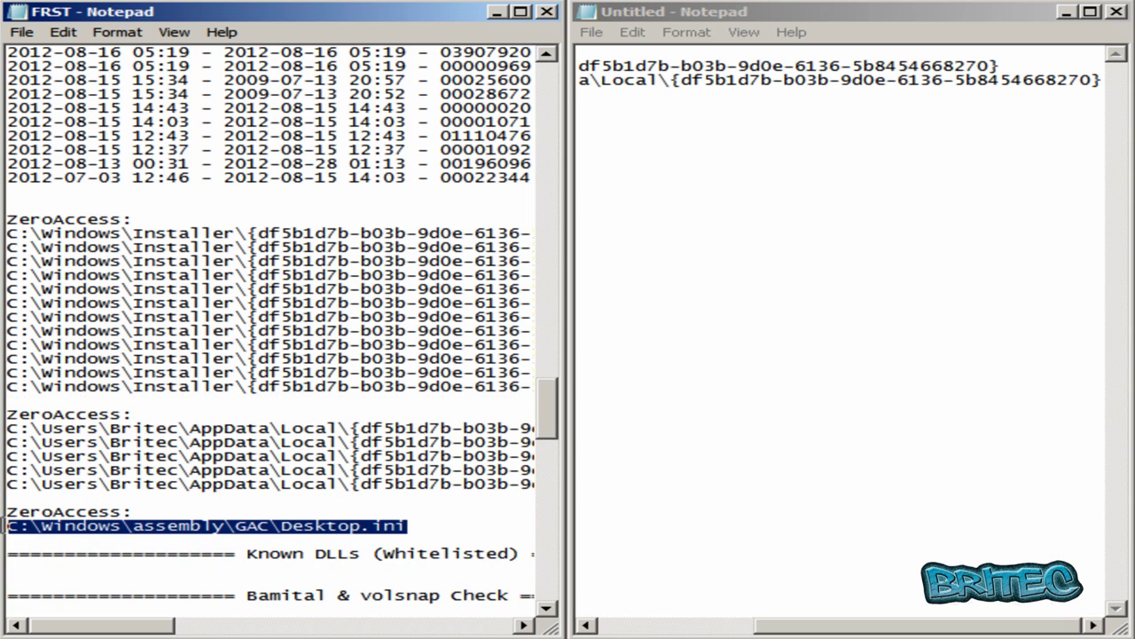
right_click(47, 529)
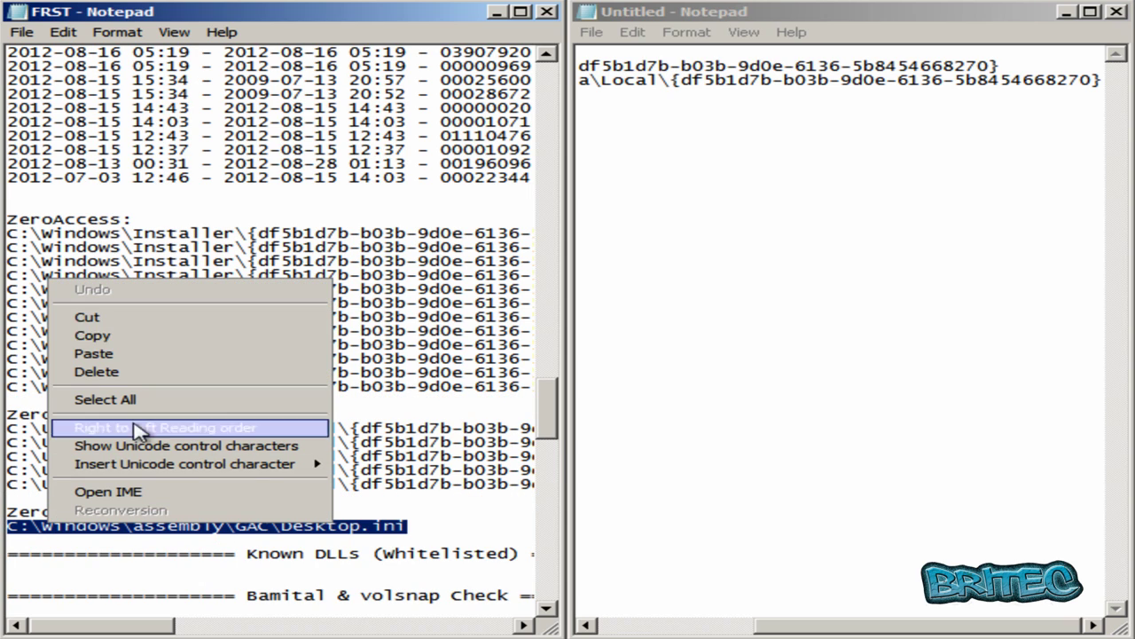
left_click(184, 336)
left_click(803, 628)
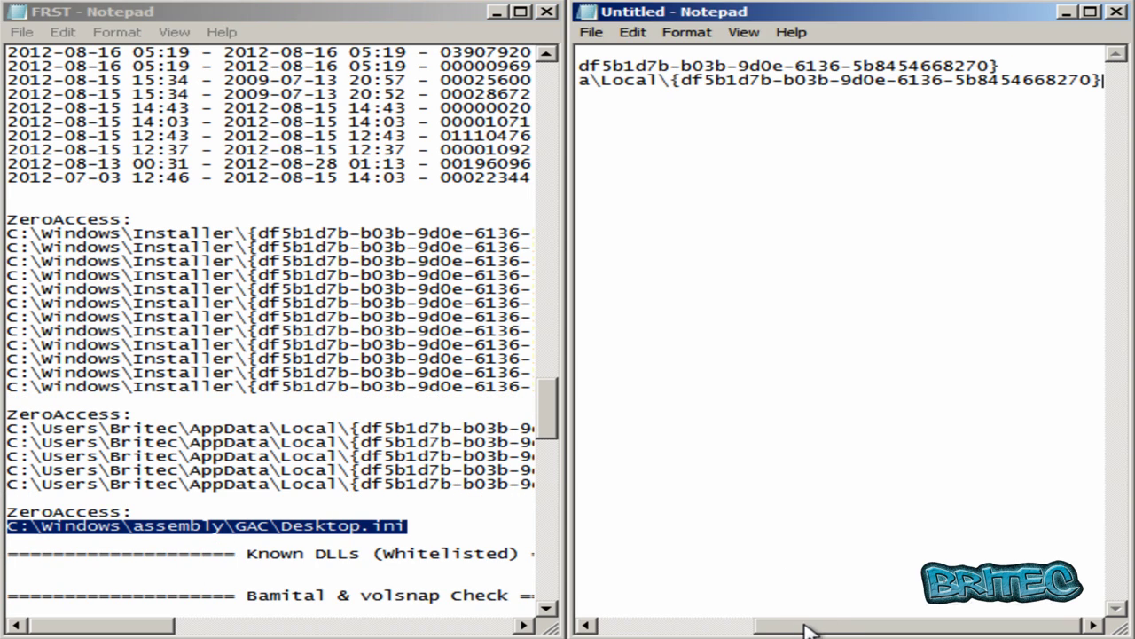
left_click(684, 243)
right_click(606, 96)
left_click(683, 169)
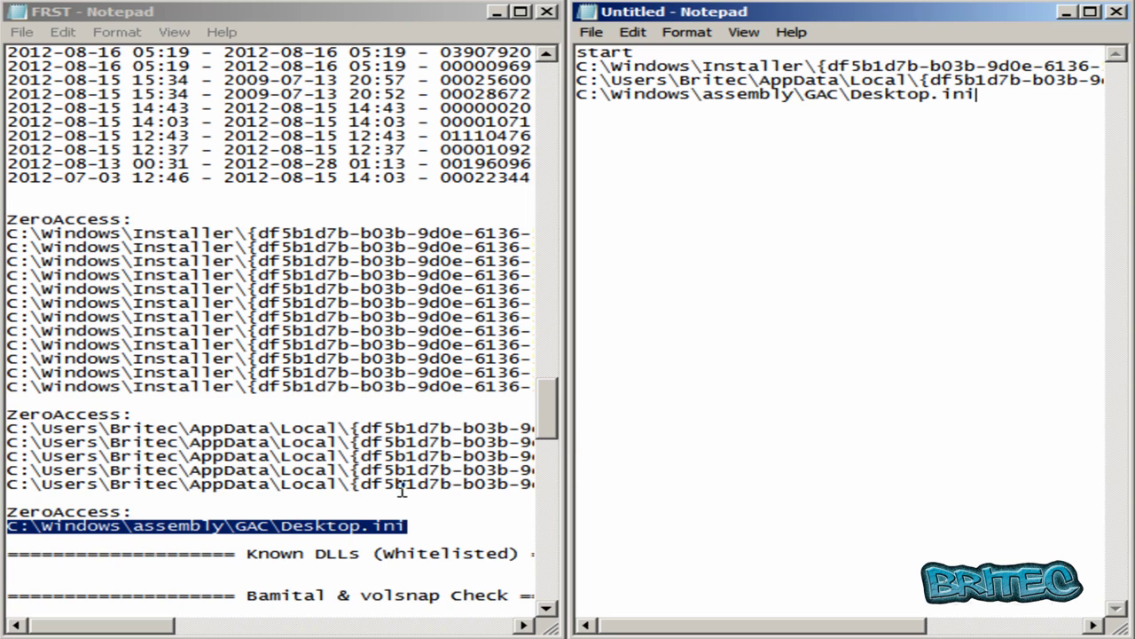
- Minimize the log and the untitled note, and close the running Farbar Recovery Scan Tool window
left_click(497, 19)
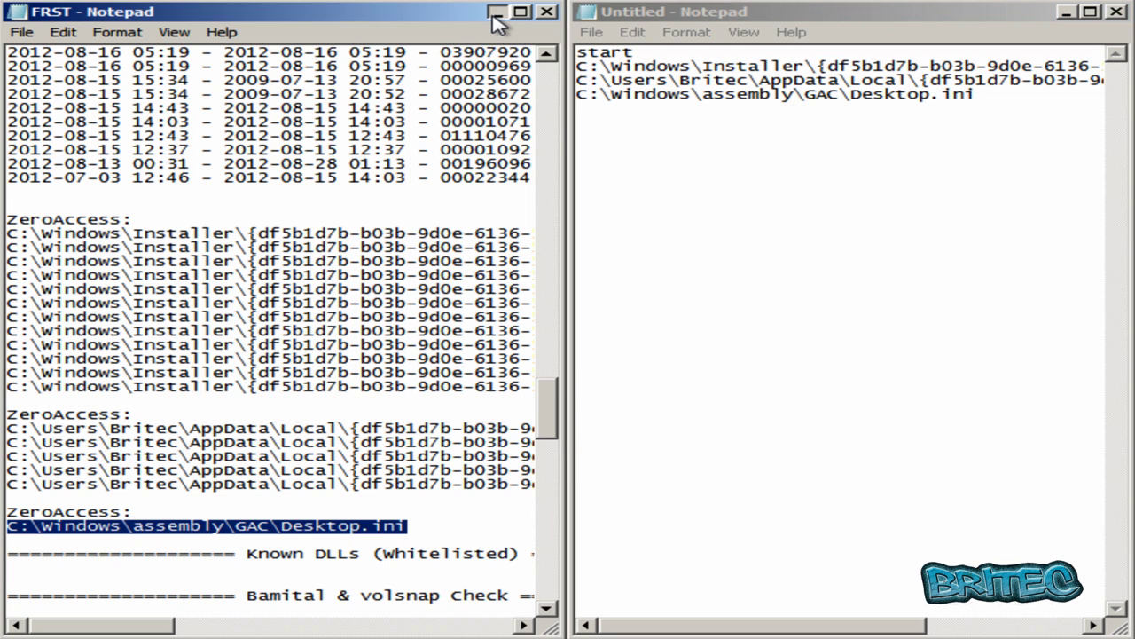
left_click(497, 20)
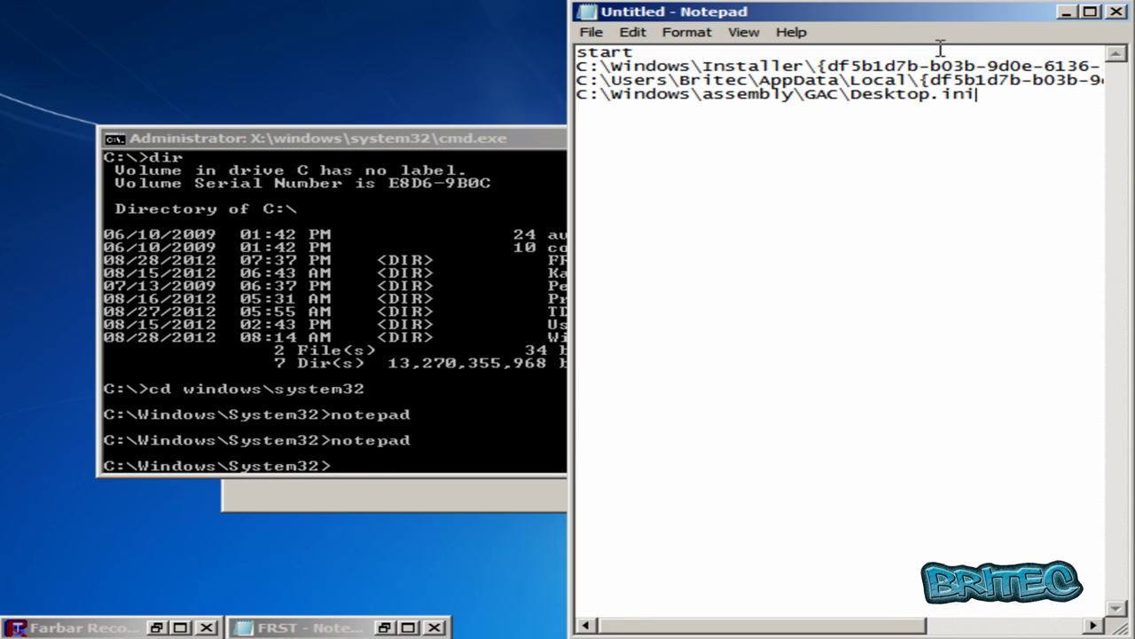
left_click(1064, 13)
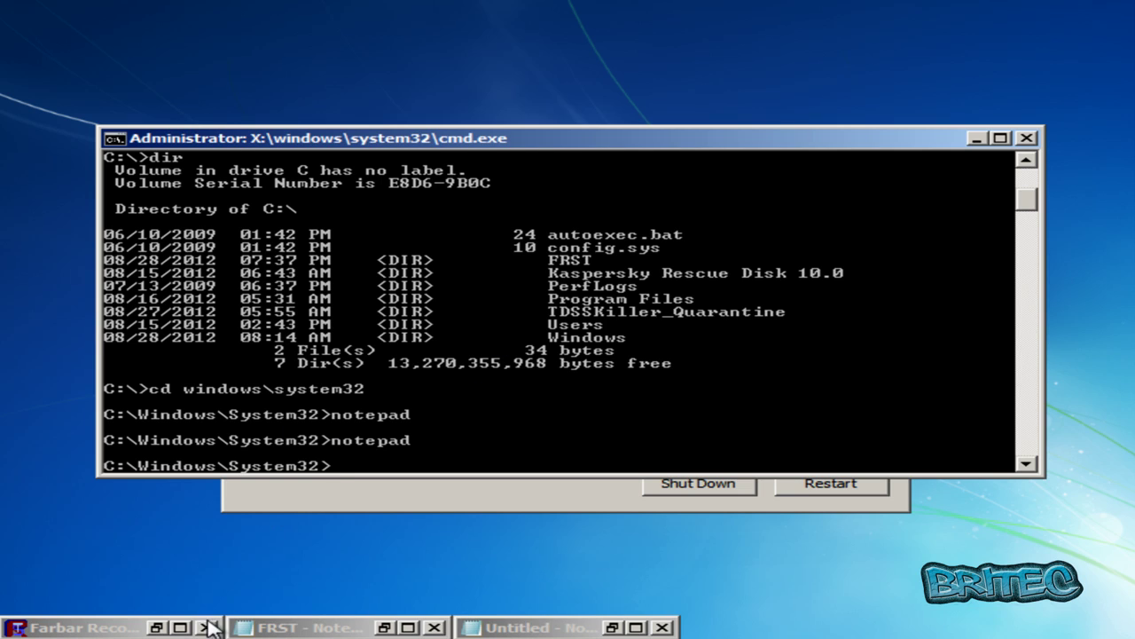
left_click(168, 626)
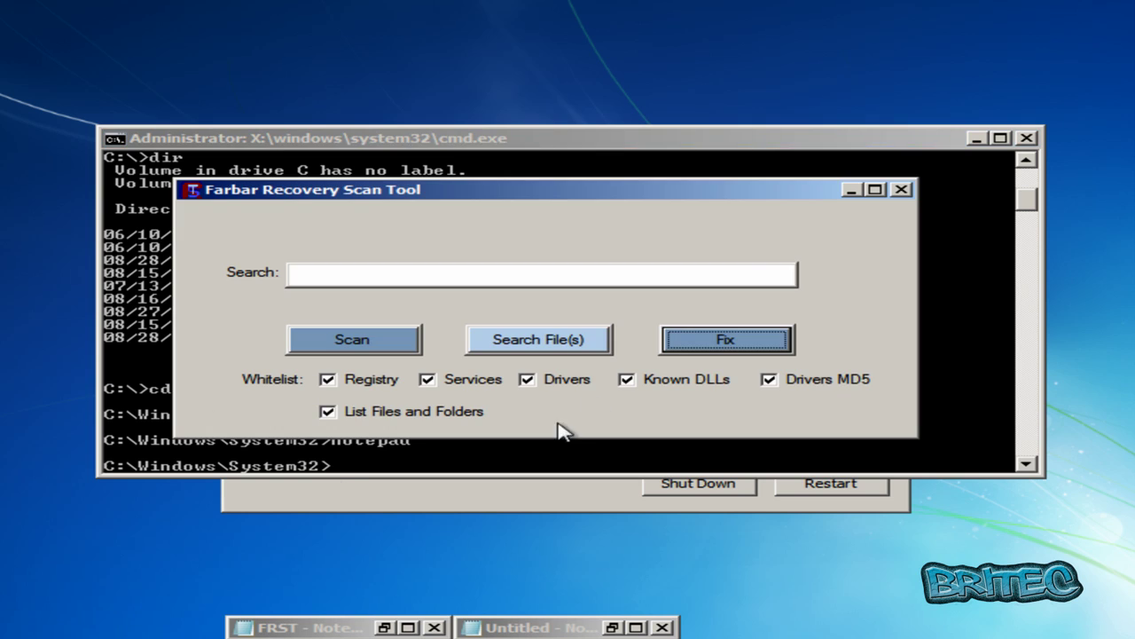
left_click(850, 191)
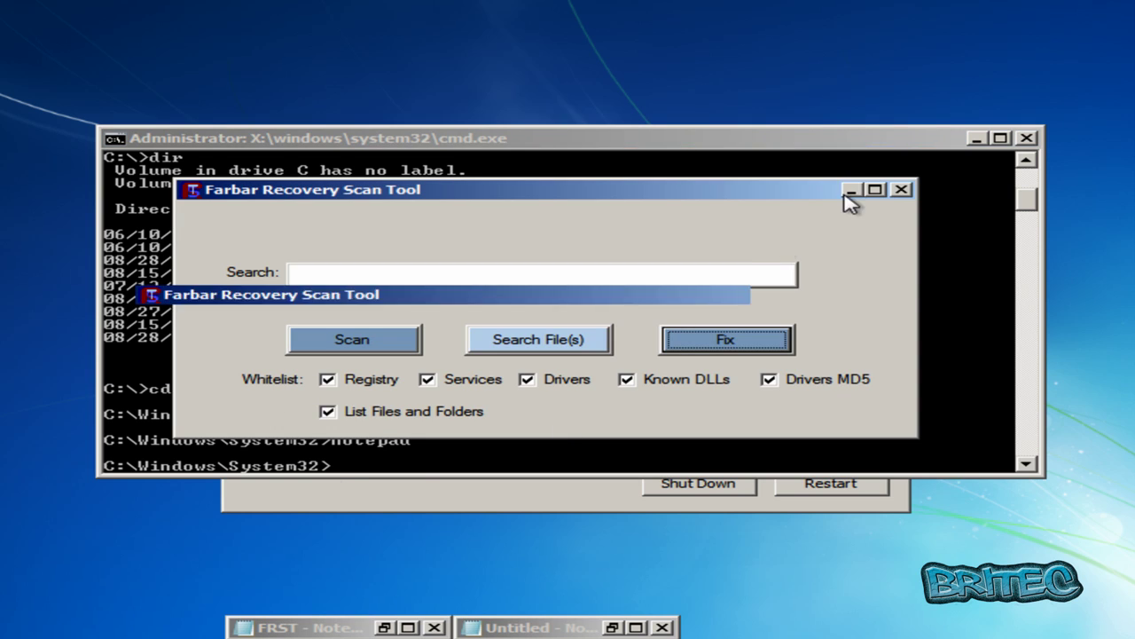
left_click(209, 629)
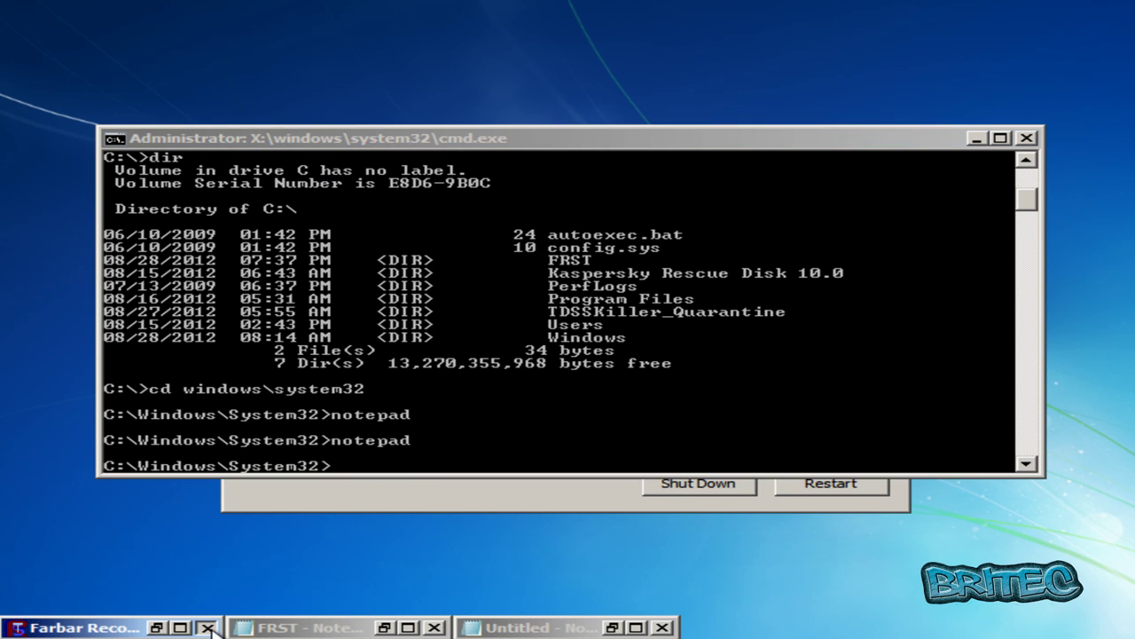
left_click(208, 628)
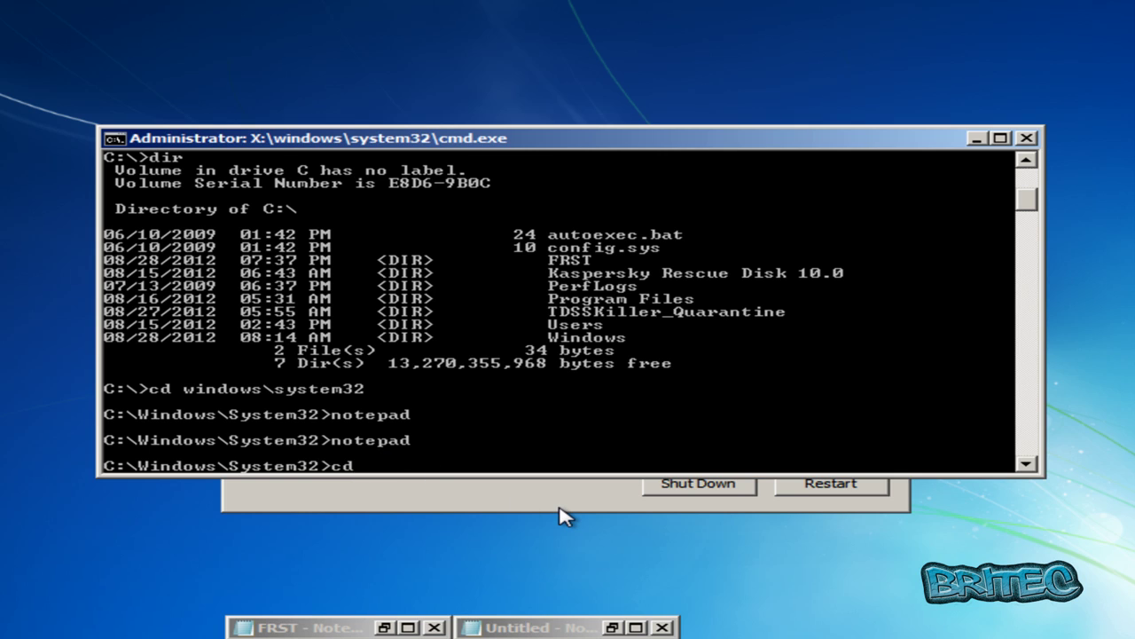
- Go back up to the root of C: in the command prompt, switch to drive F: and run FRST.exe
type("cd..")
key("Return")
type("cd..")
key("Return")
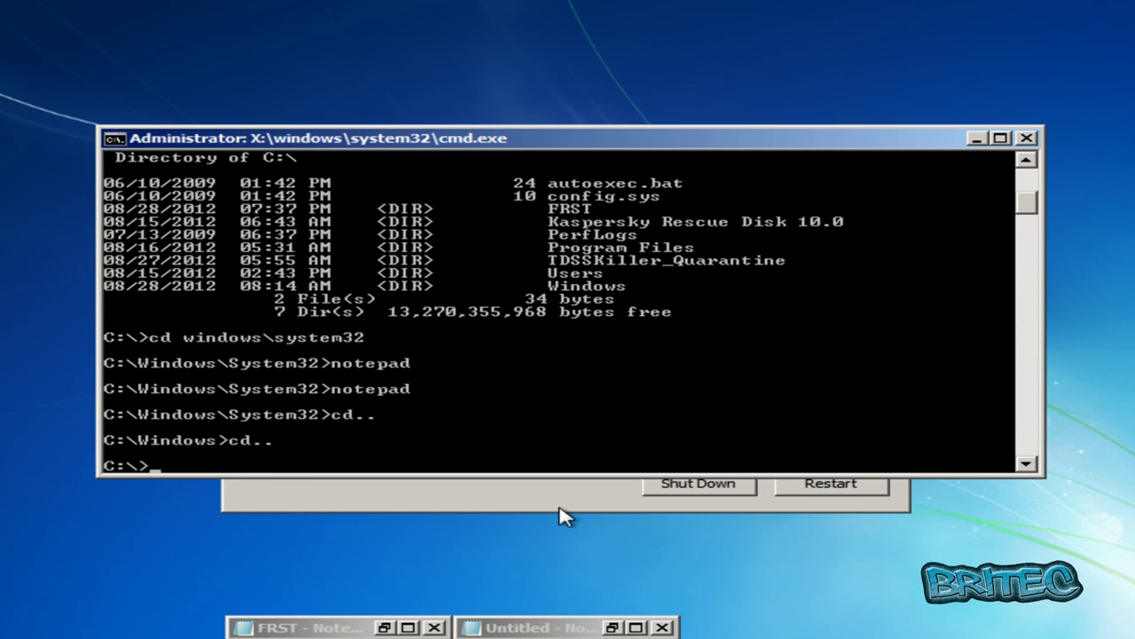
type("f:")
key("Return")
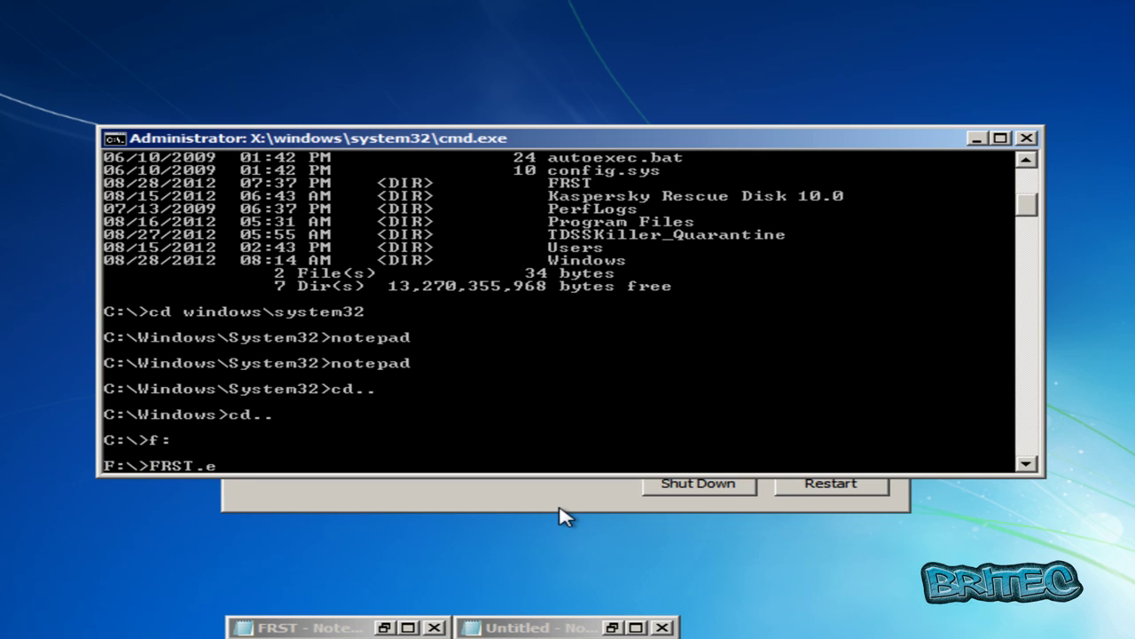
type("FRST.exe")
key("Return")
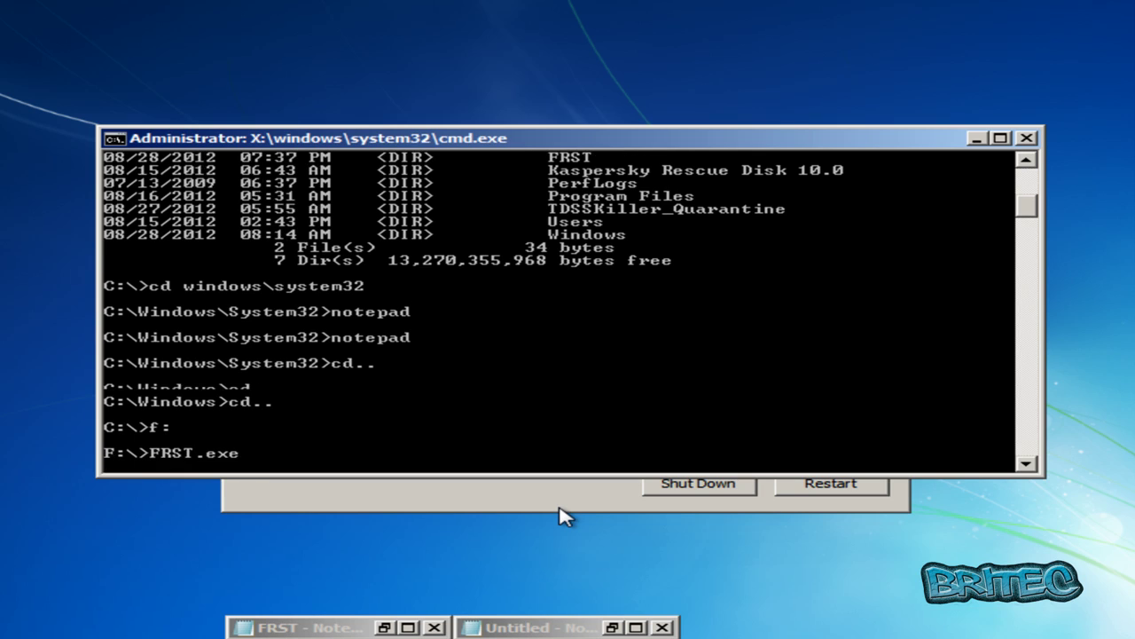
- Search for services.exe with Farbar Recovery Scan Tool, dismiss the completion message and minimize the tool
left_click_drag(690, 145, 603, 171)
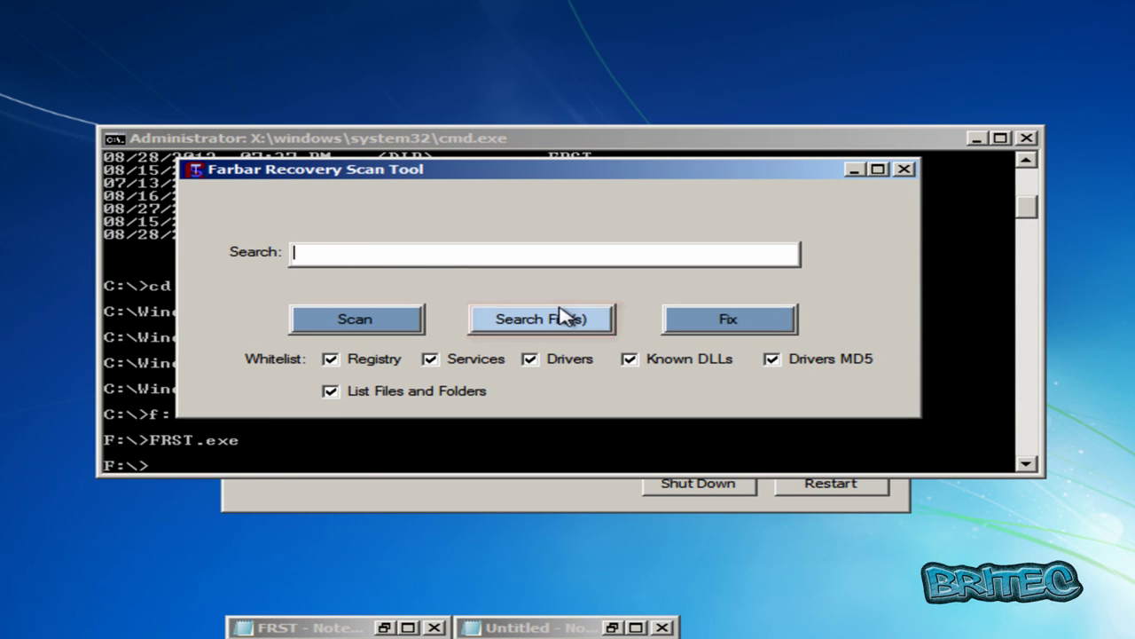
type("services.exe")
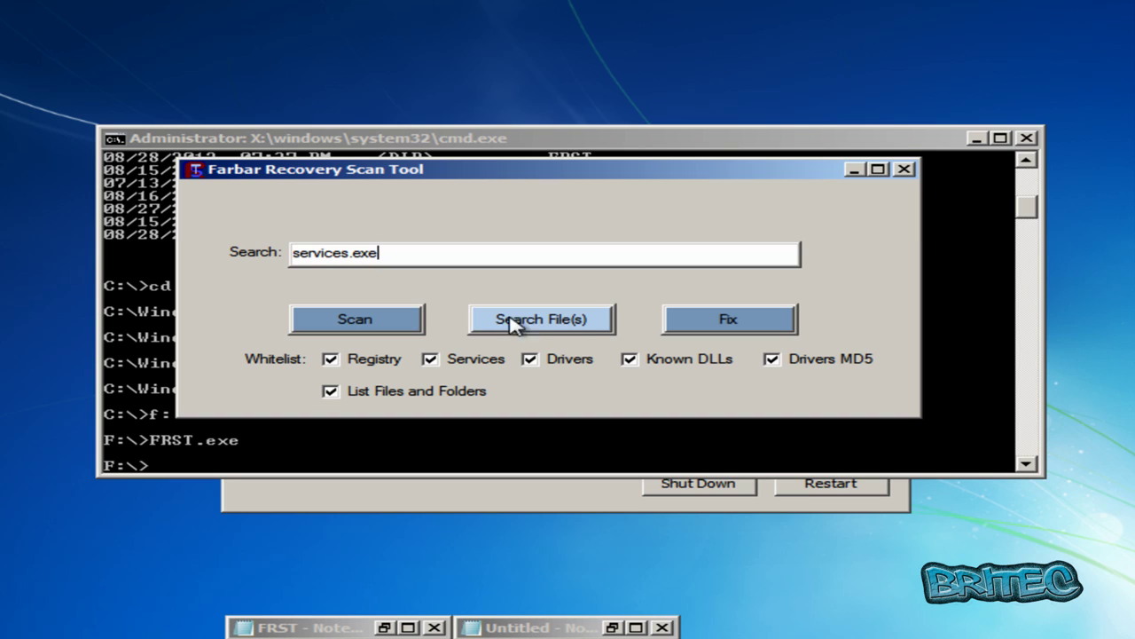
left_click(562, 329)
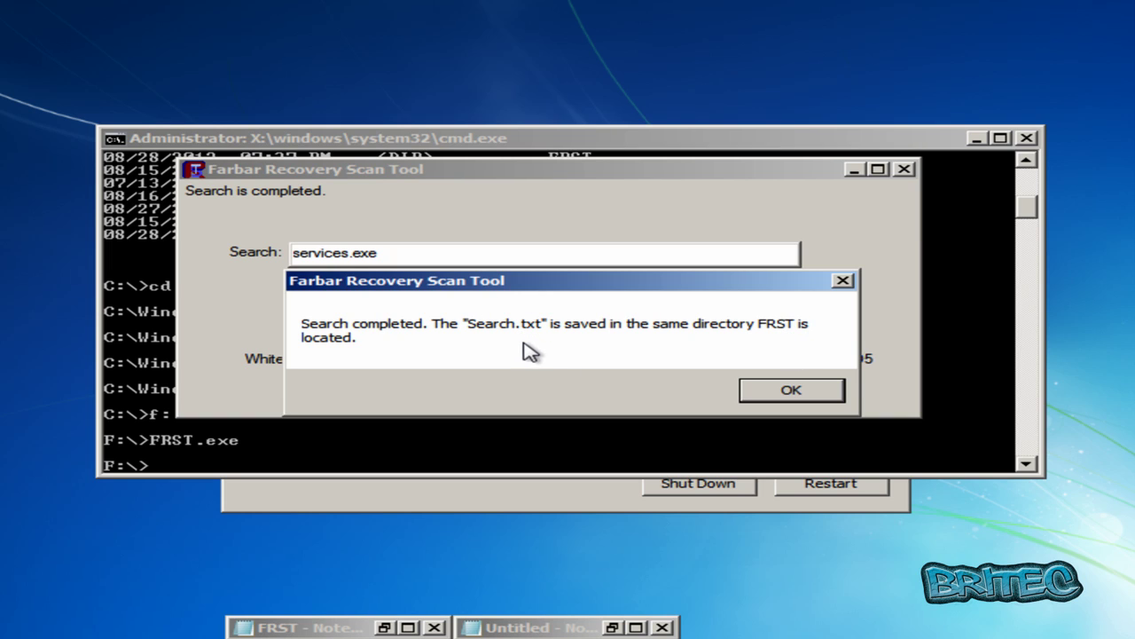
left_click(773, 399)
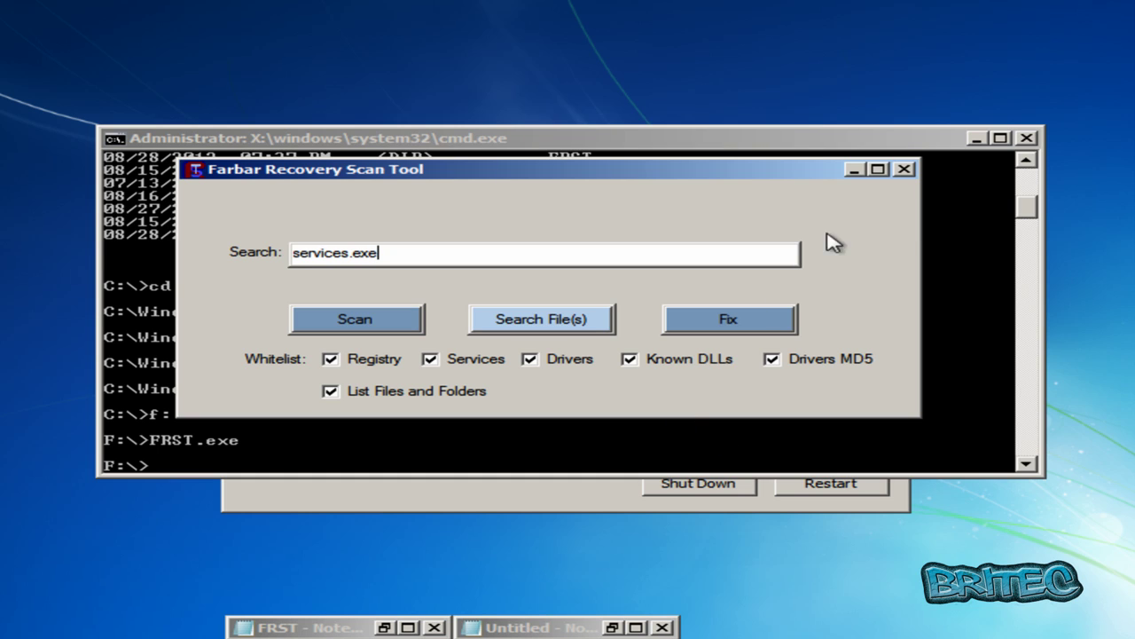
left_click(854, 170)
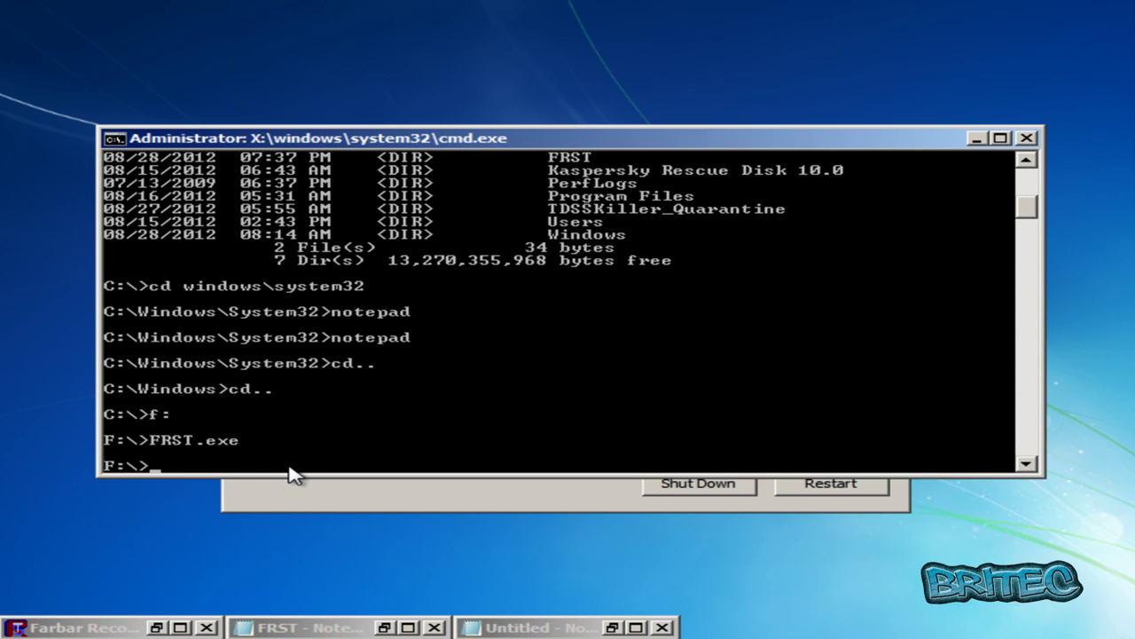
- Switch the command prompt to drive C:, change to windows\system32 and launch notepad
type("c:")
key("Return")
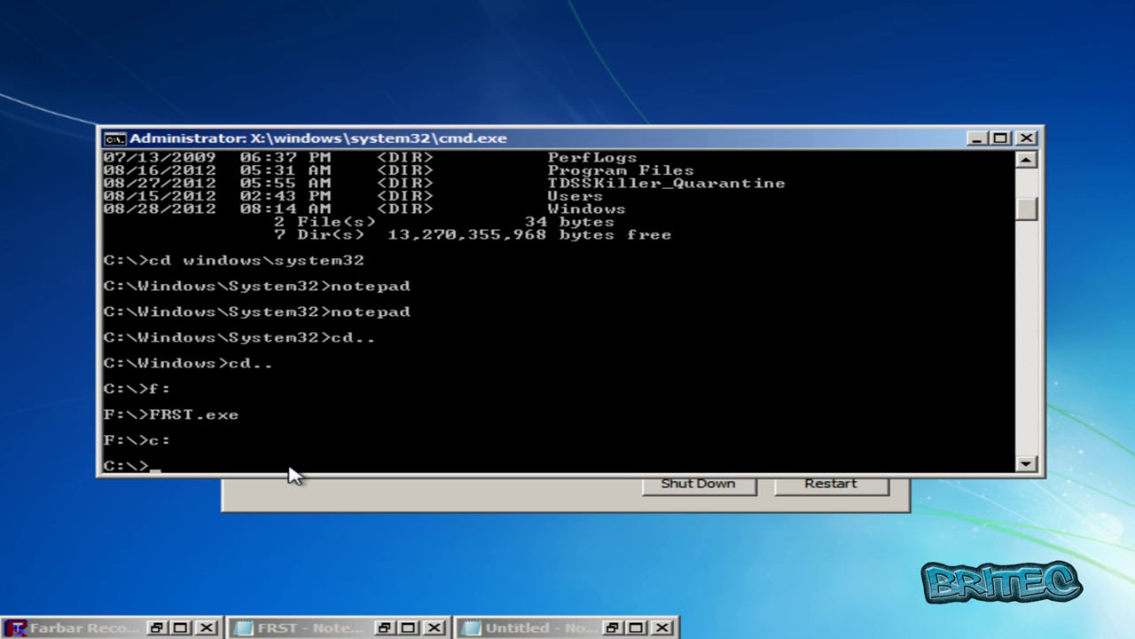
key("Up")
key("Up")
key("Up")
key("Up")
key("Up")
key("Up")
key("Up")
key("Up")
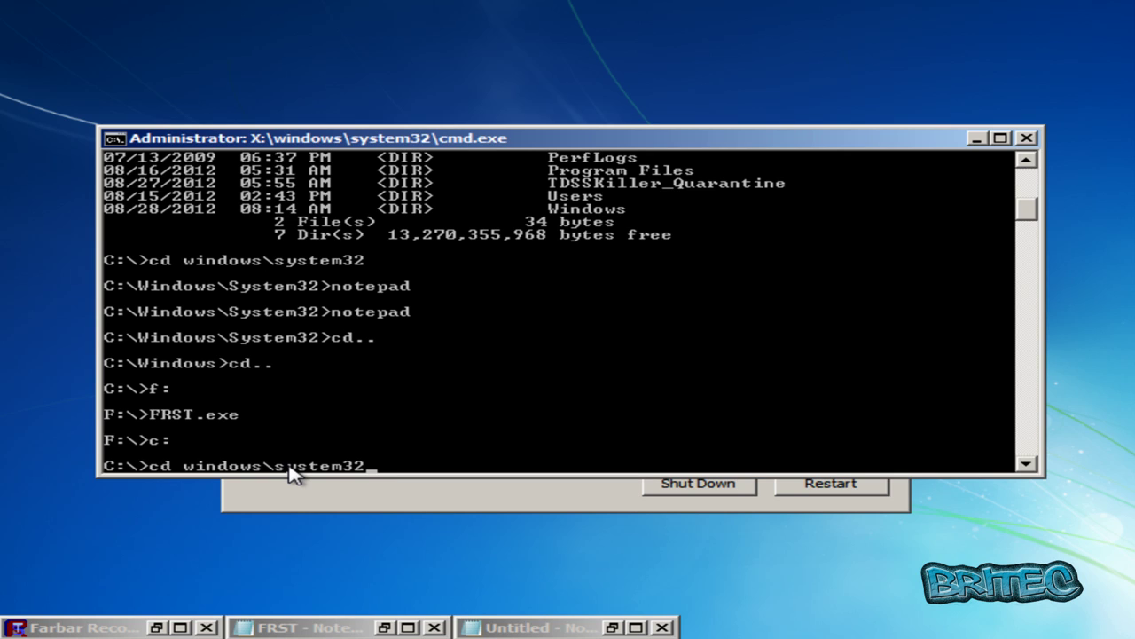
key("Return")
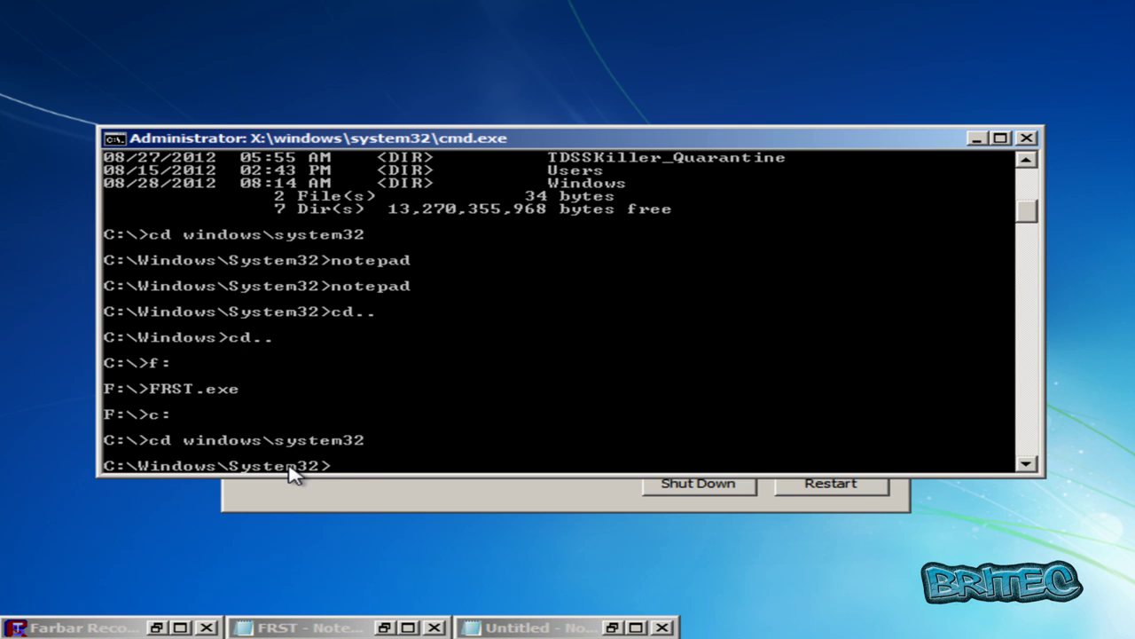
type("notepad")
key("Return")
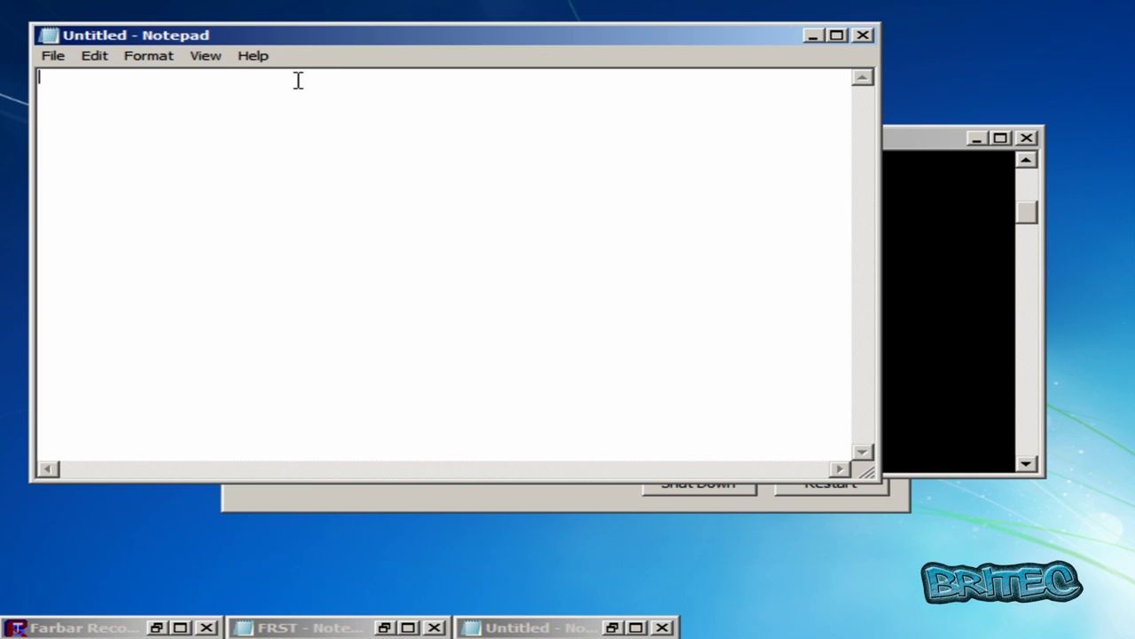
- Open the Search text document from PENDRIVE (F:) in the new Notepad window
left_click_drag(302, 41, 403, 93)
left_click(154, 106)
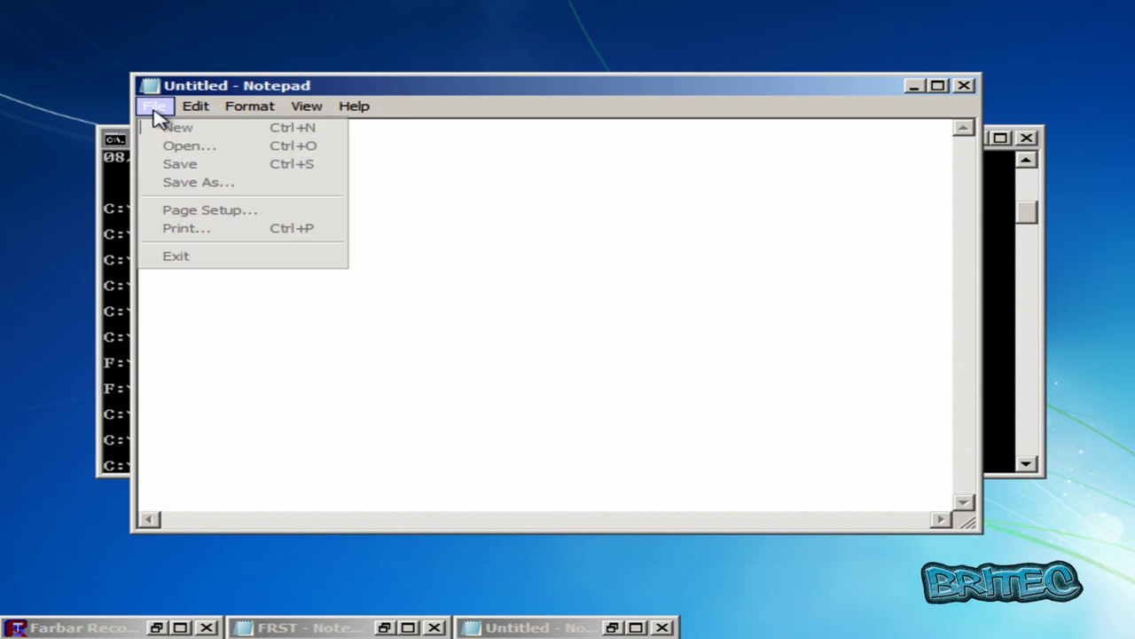
left_click(175, 146)
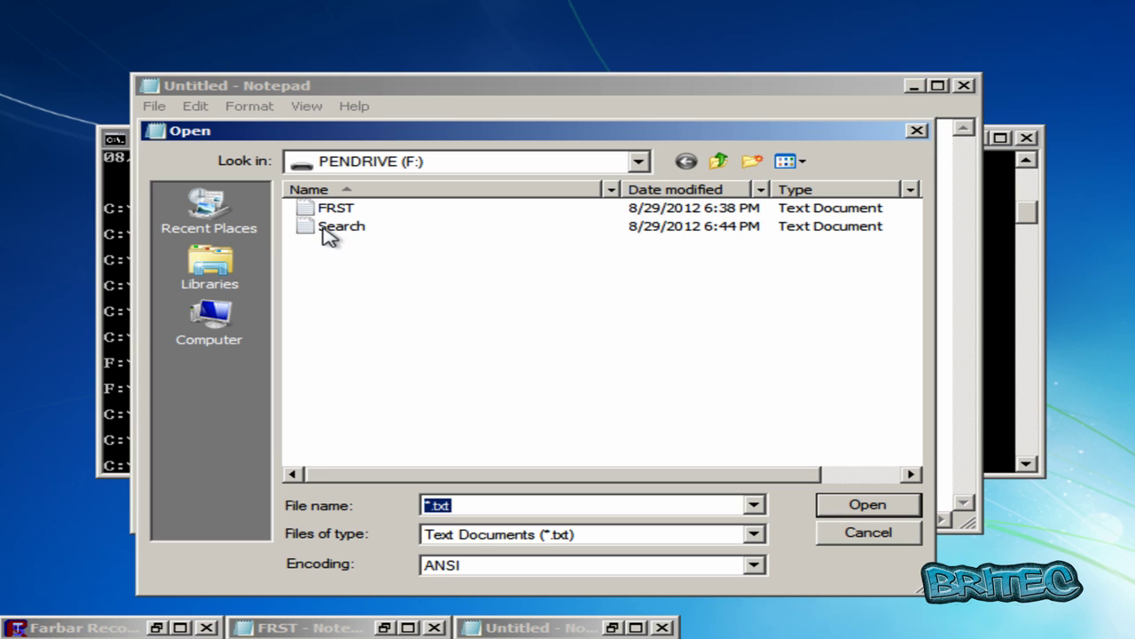
mouse_move(342, 236)
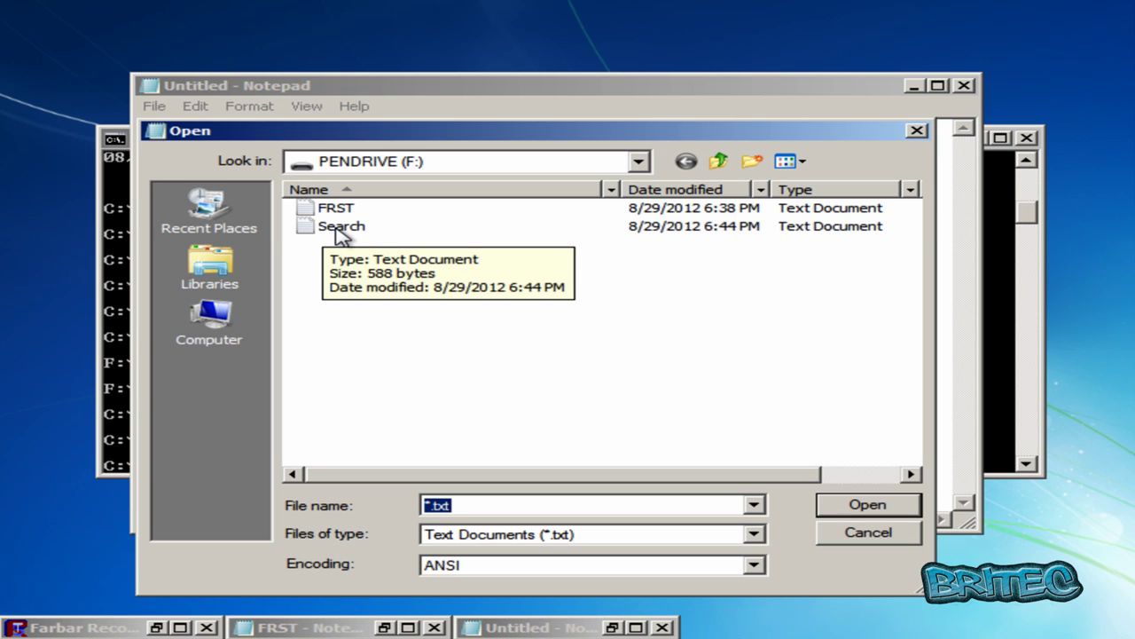
double_click(338, 233)
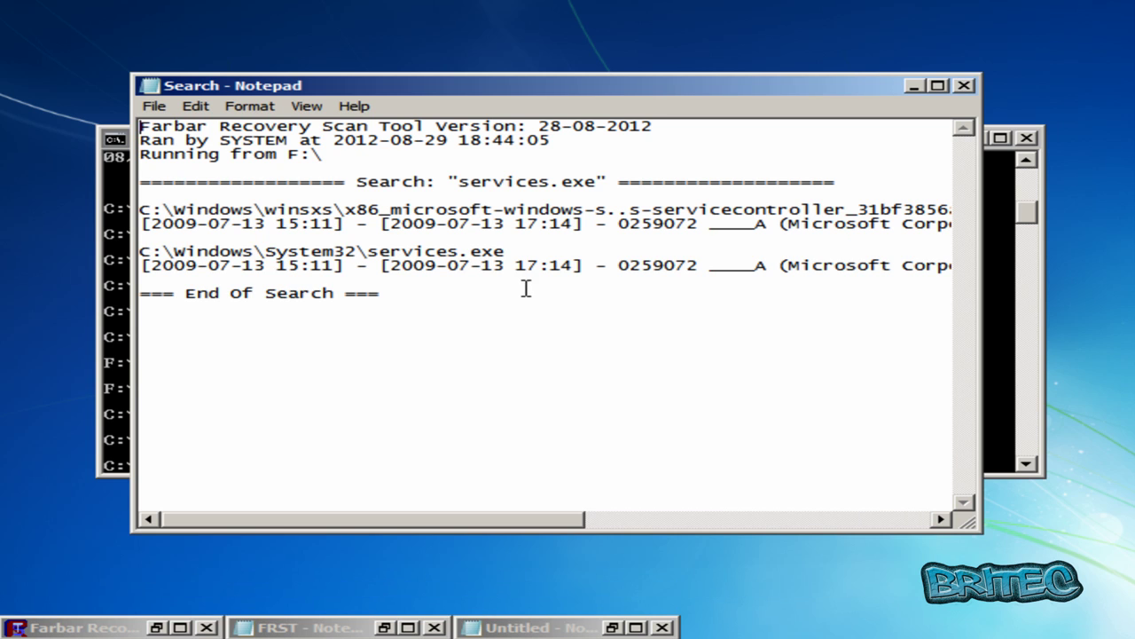
- Copy the full winsxs path of services.exe from the maximized search log, and minimize the log
left_click(938, 85)
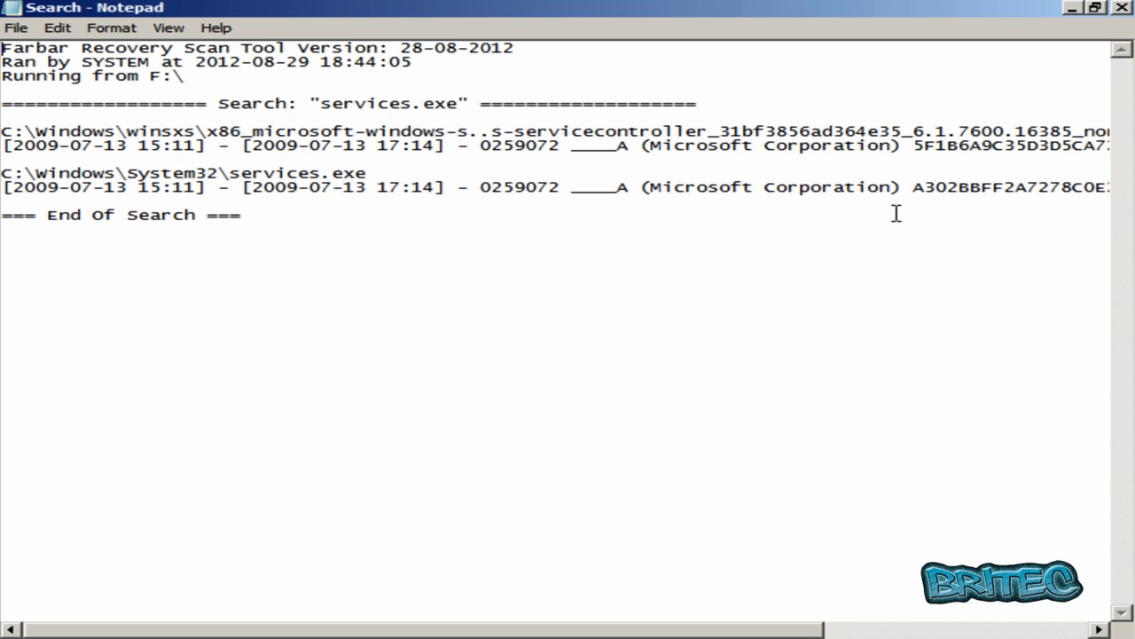
left_click_drag(474, 634, 432, 632)
left_click_drag(475, 632, 738, 633)
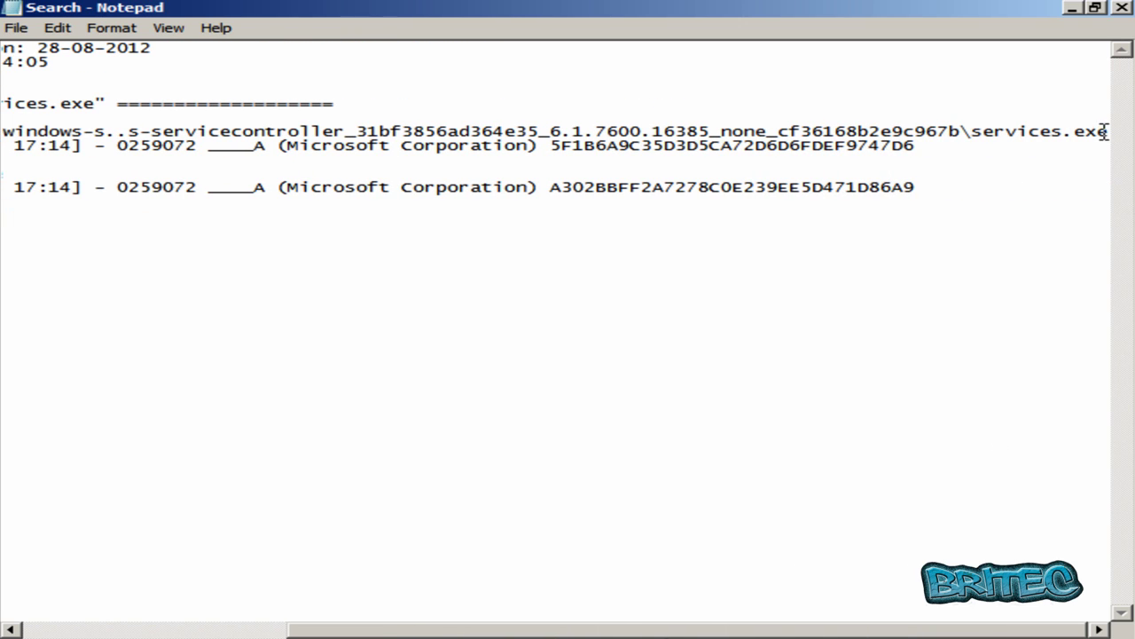
left_click_drag(1112, 131, 4, 131)
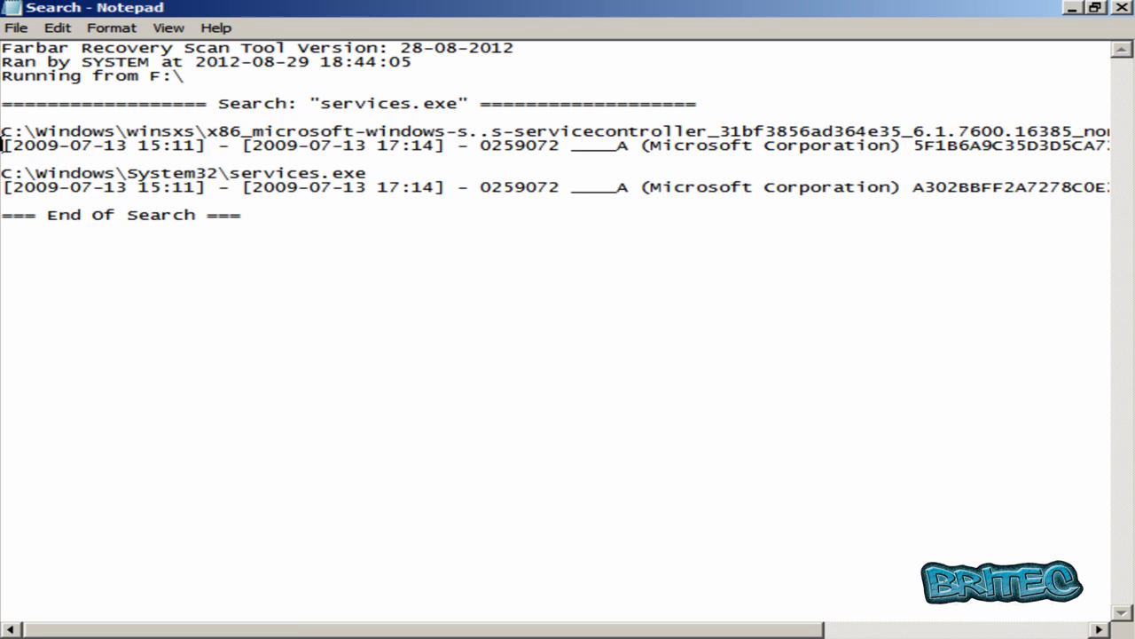
right_click(91, 123)
left_click(165, 186)
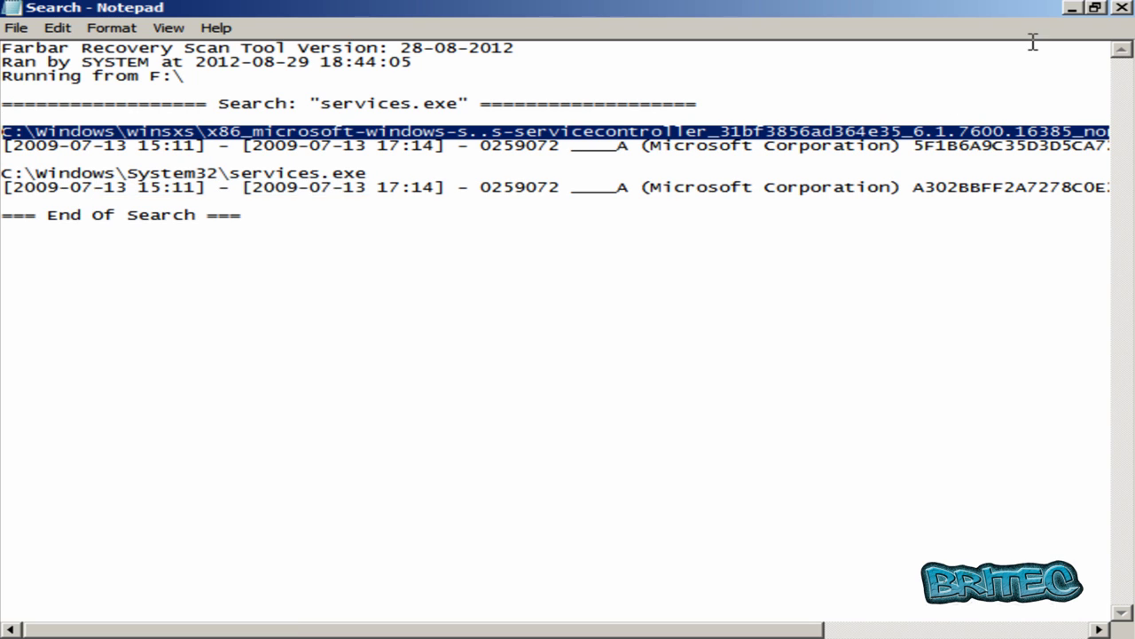
left_click(1075, 8)
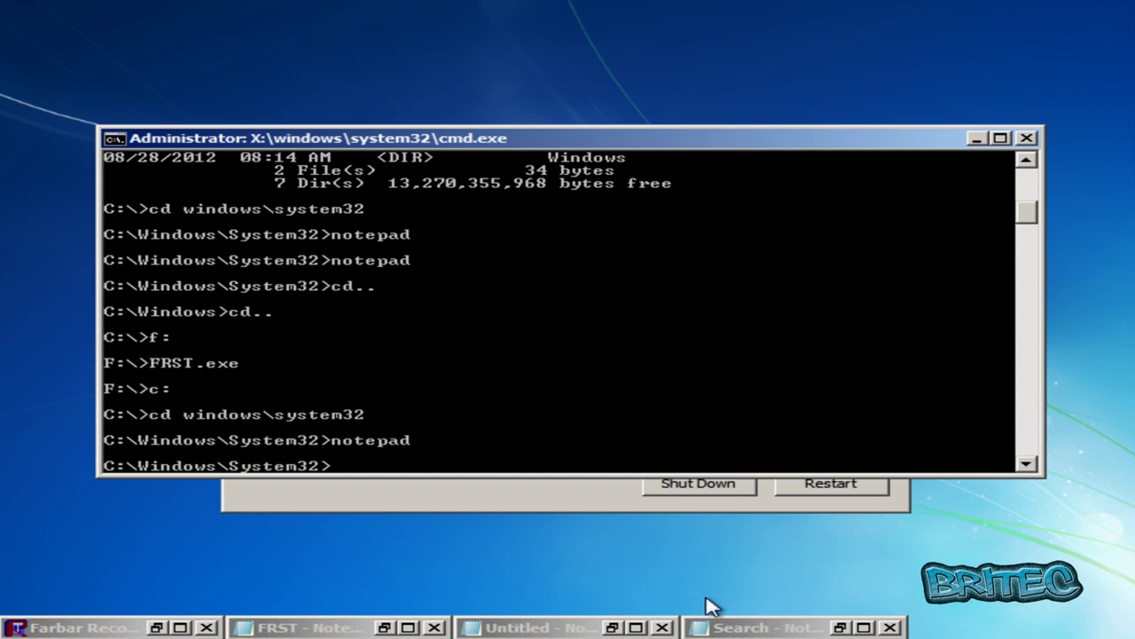
- Restore the untitled note and add a line with "replace:" followed by the copied winsxs services.exe path below the Desktop.ini entry
left_click(612, 627)
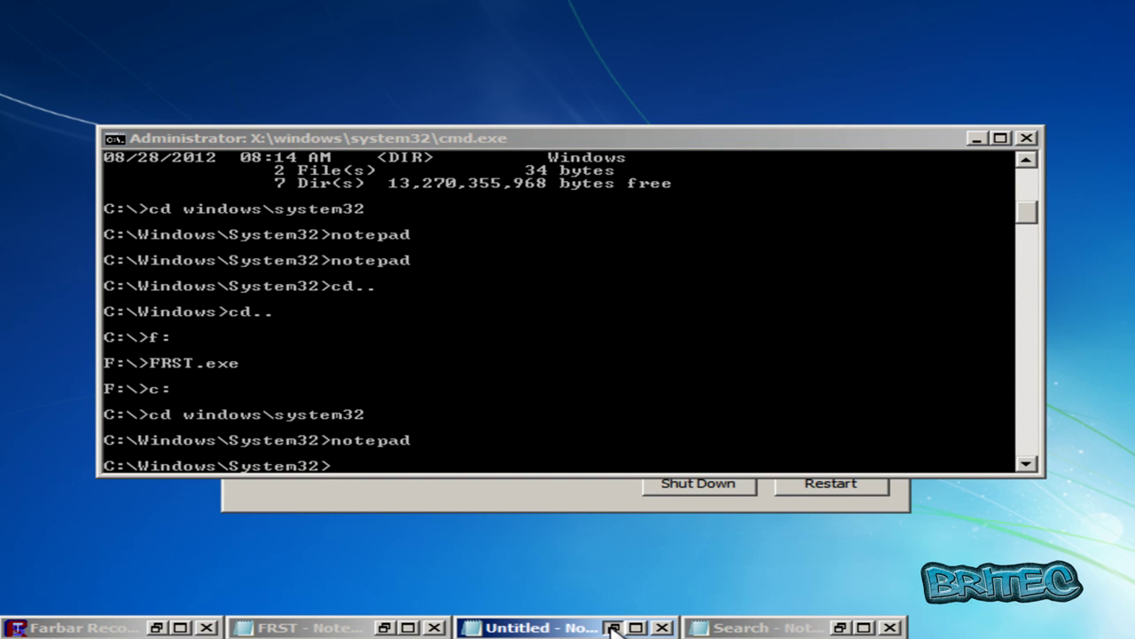
left_click(612, 627)
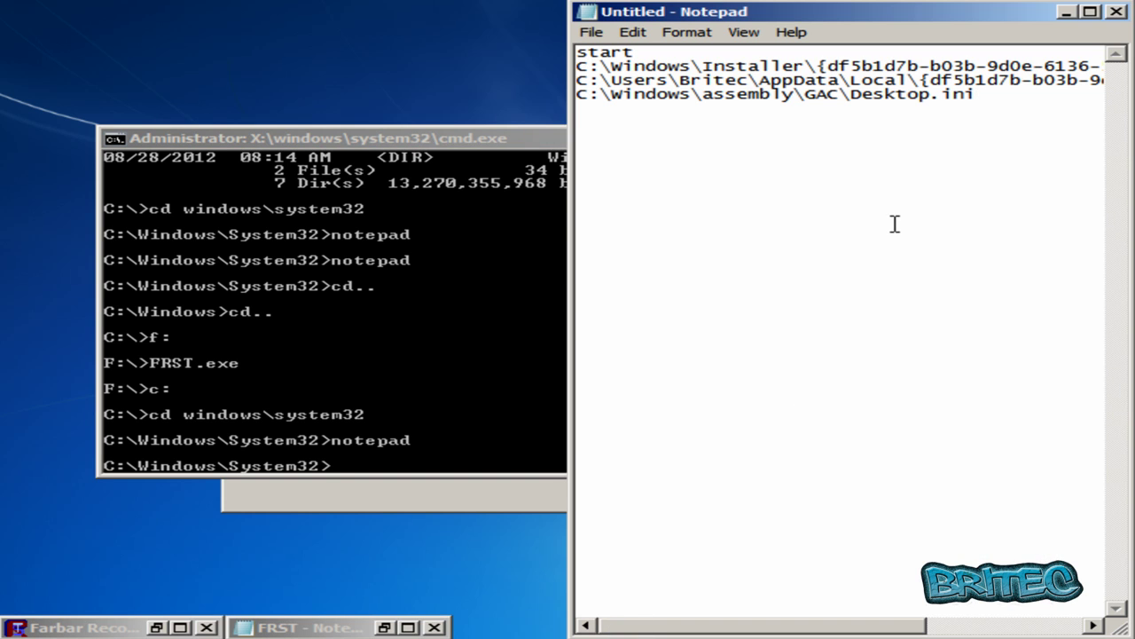
key("Return")
type("replace:")
right_click(700, 108)
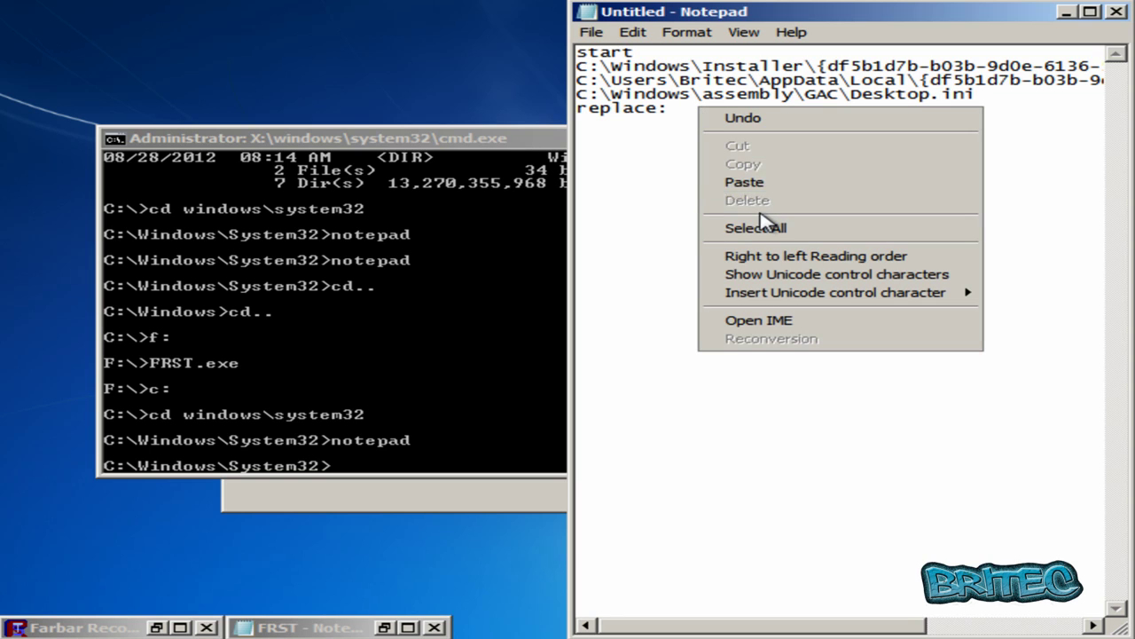
left_click(768, 184)
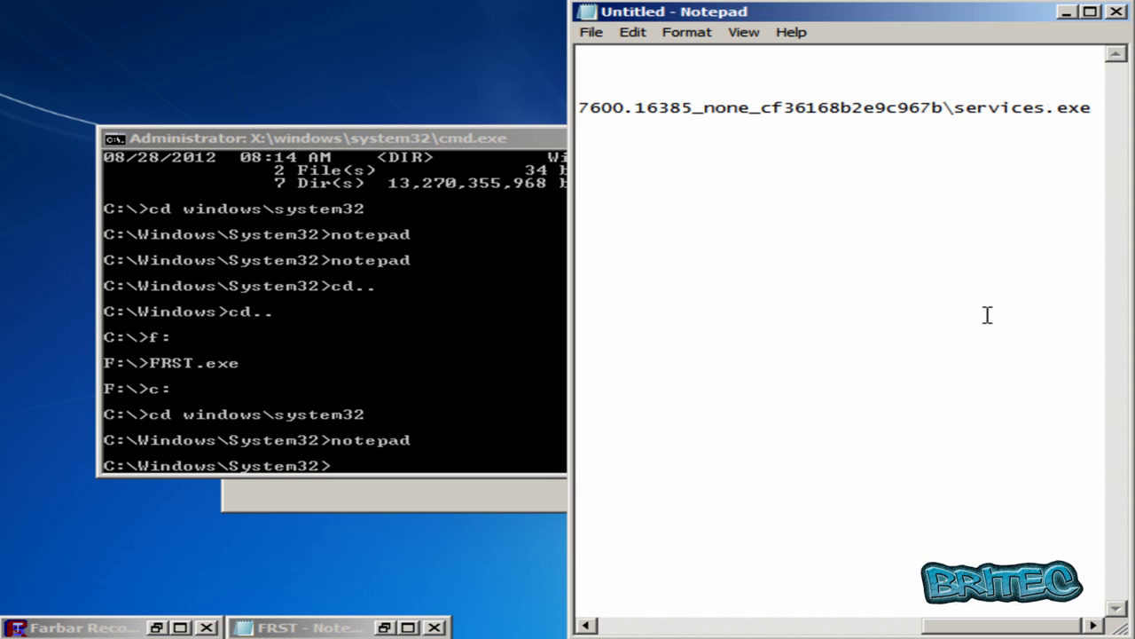
- Append the destination path c:\windows\system32\services.exe after the winsxs path on the replace line
type("c:")
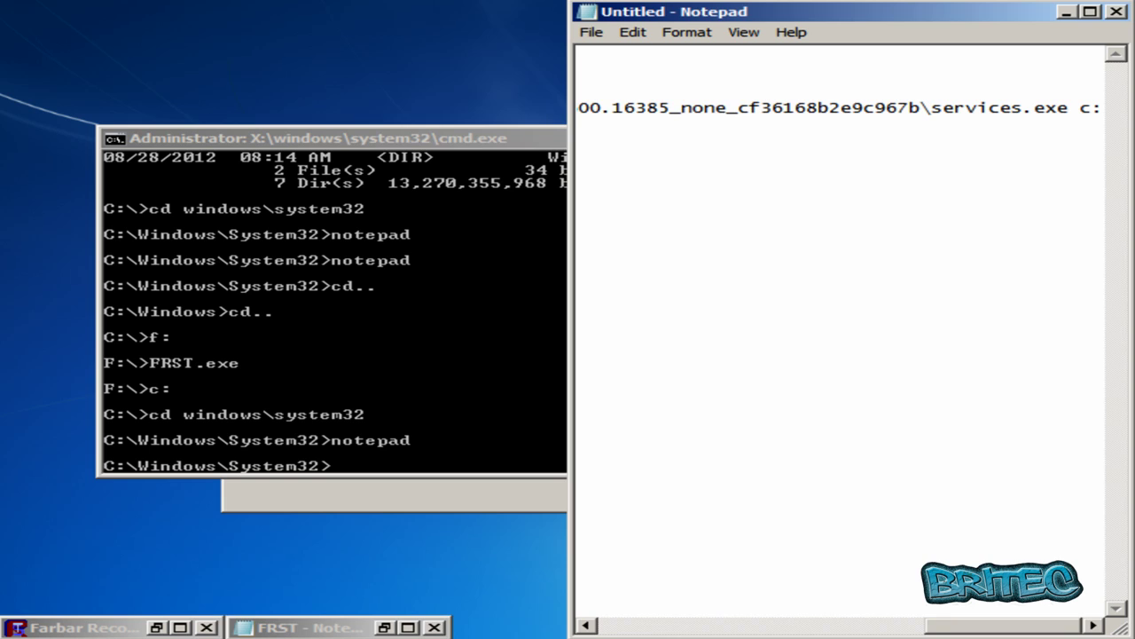
type("\\")
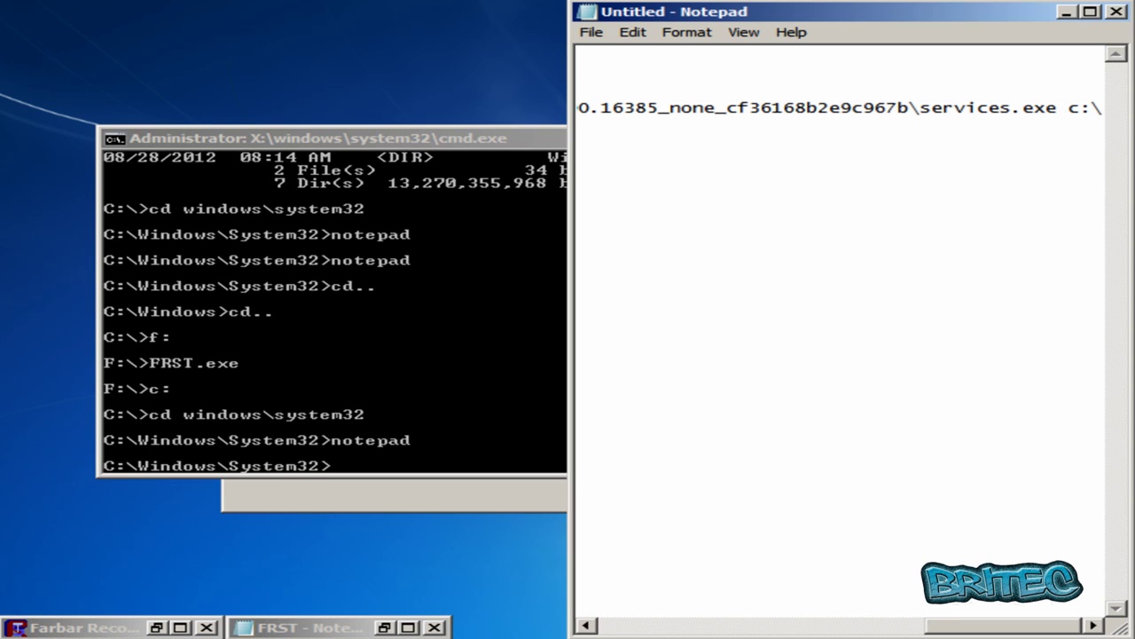
type("windows")
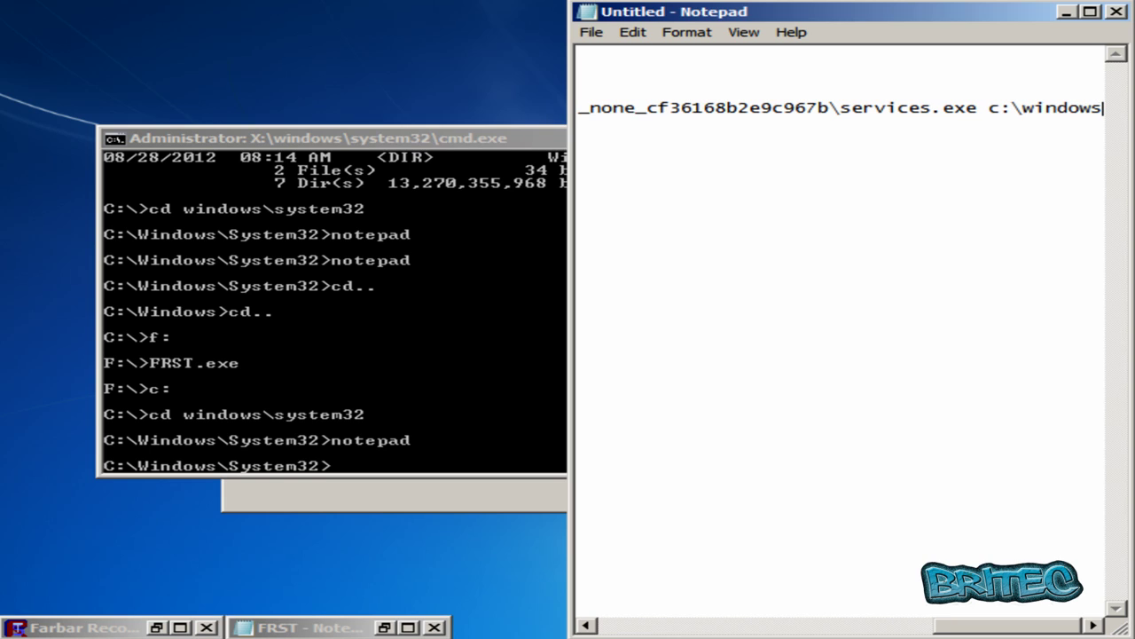
type("\\sys")
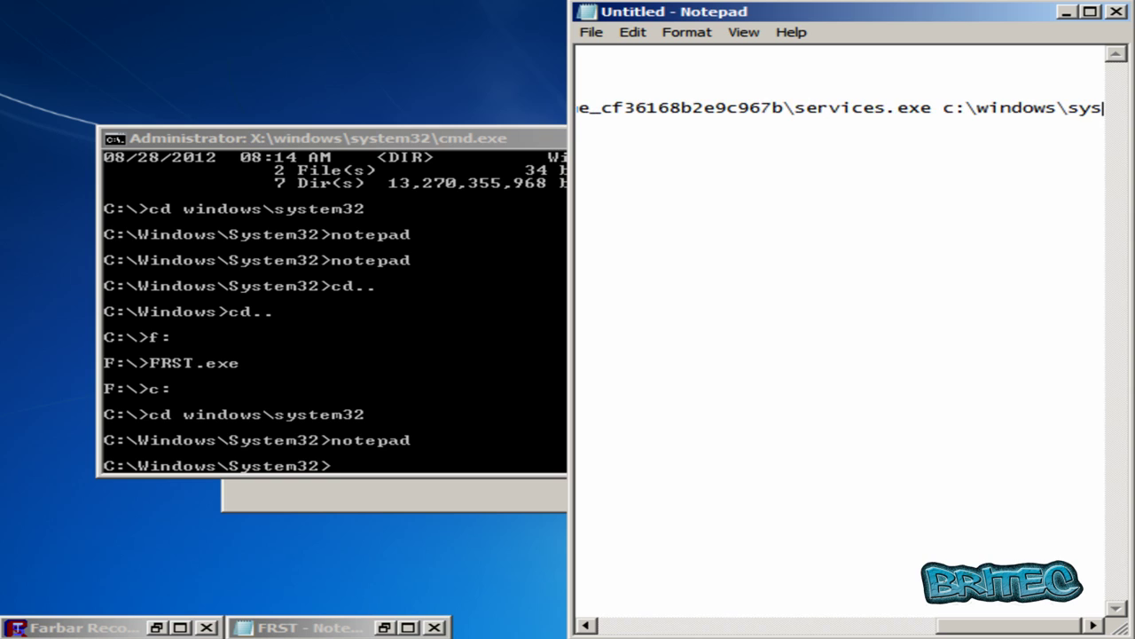
type("tem32")
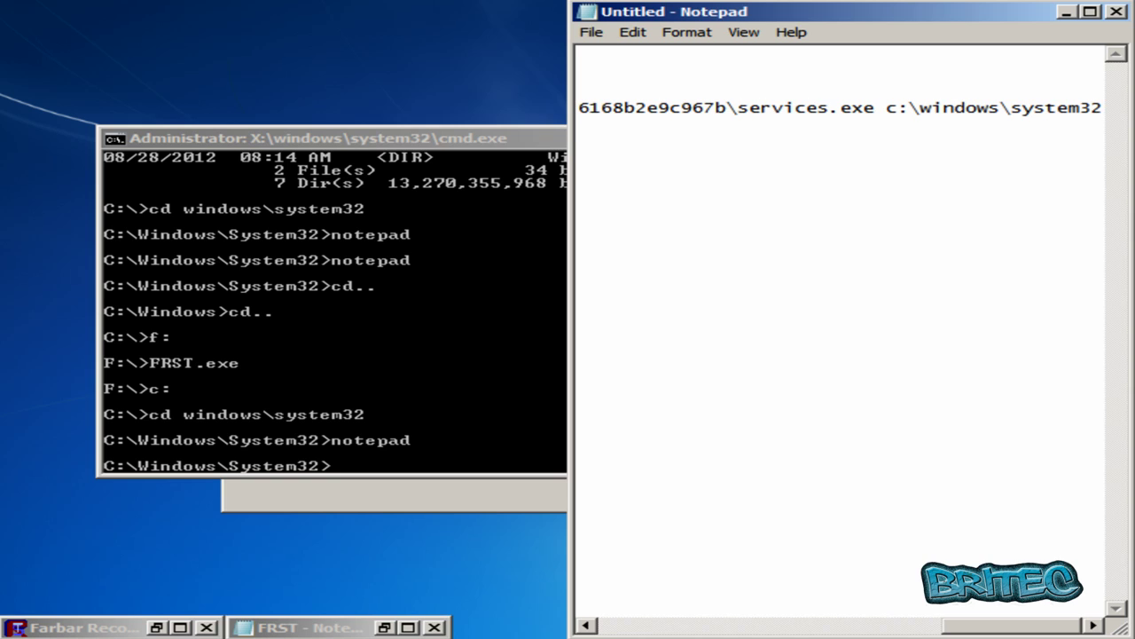
type("\\services.exe")
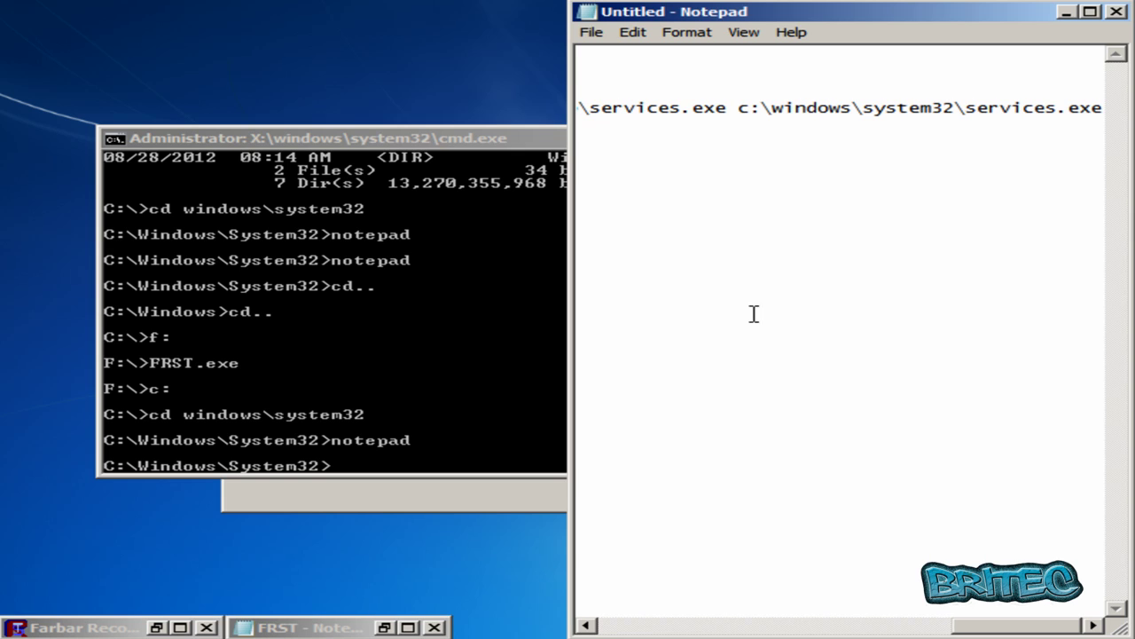
- Add a closing line reading "end" below the replace line and maximize the note
key("Return")
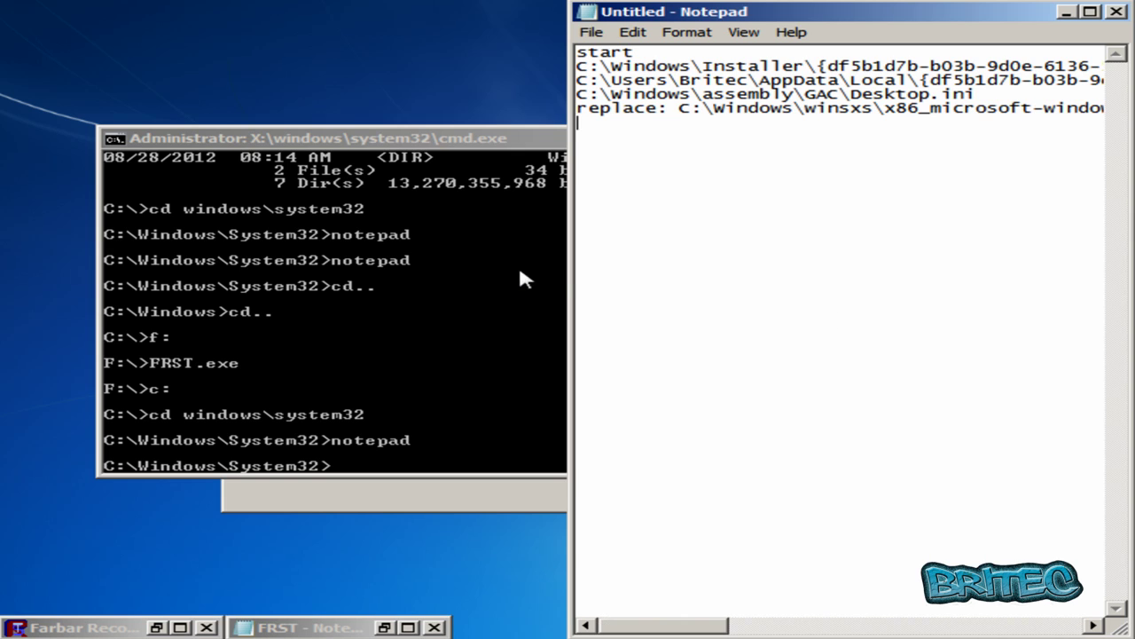
type("end")
left_click(1091, 11)
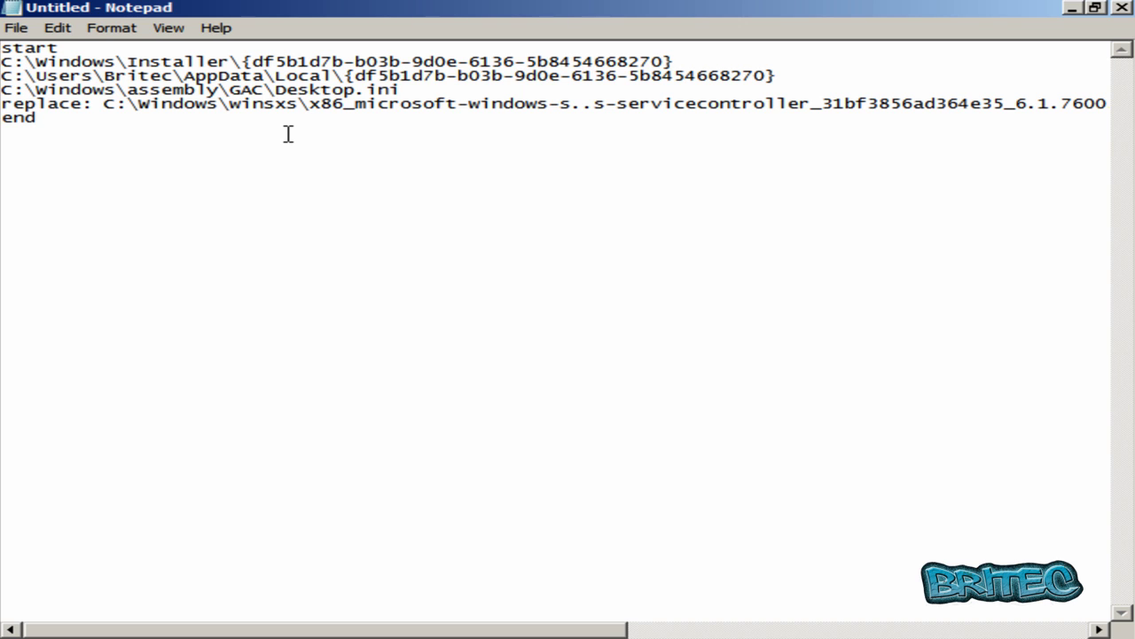
- Save the note as fixlist.txt on PENDRIVE (F:) and minimize it
left_click(16, 27)
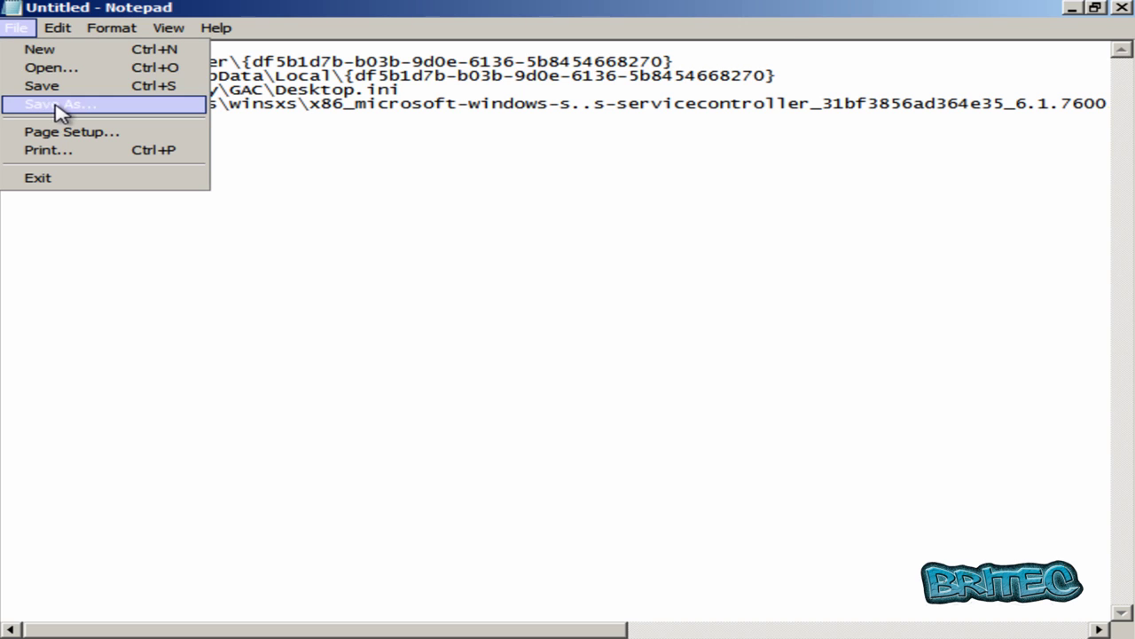
left_click(60, 105)
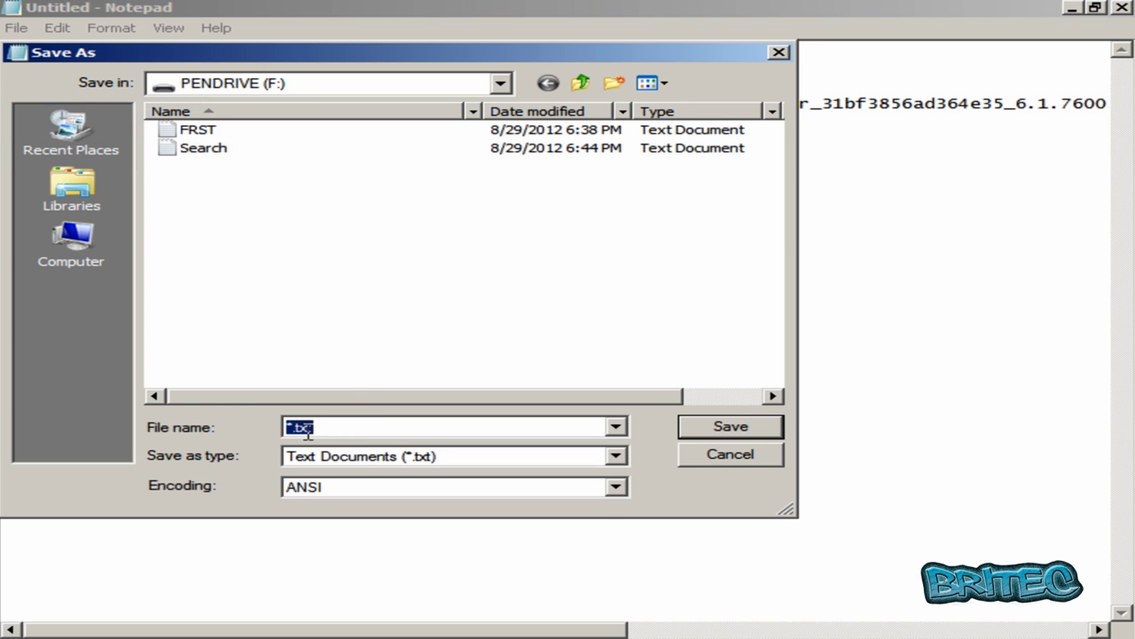
left_click_drag(291, 428, 266, 435)
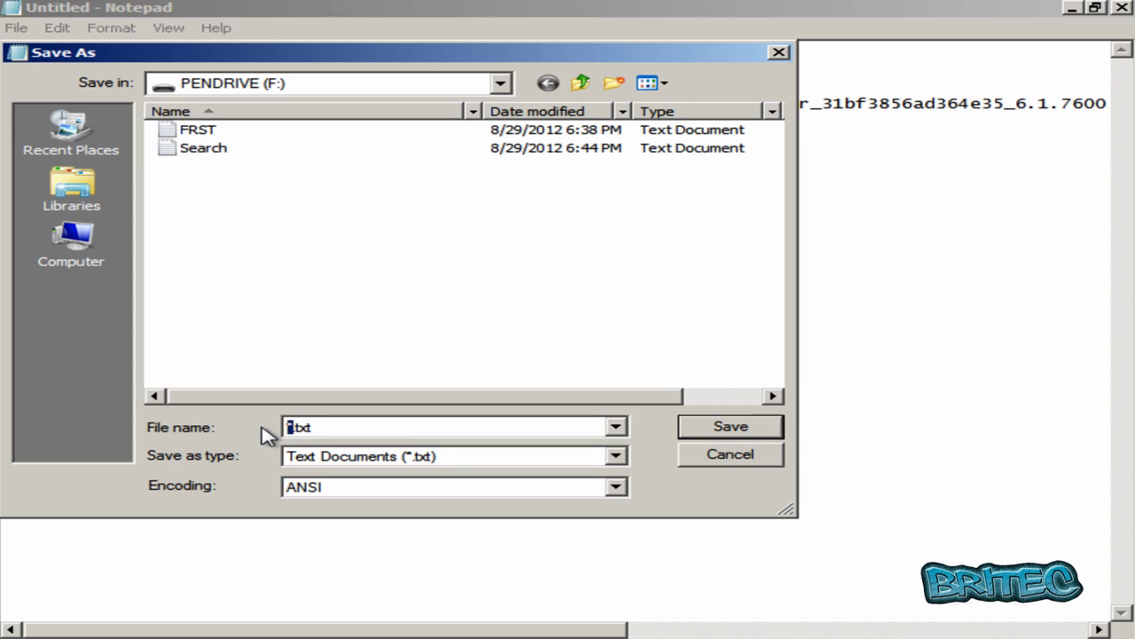
type("fixlist")
left_click(726, 432)
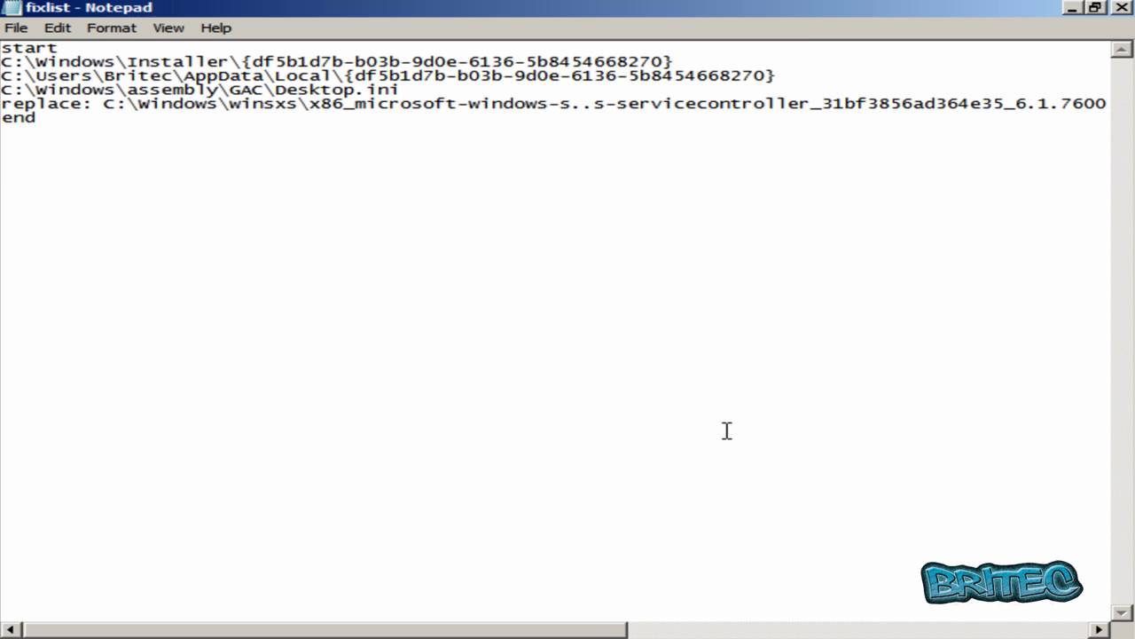
left_click(1071, 8)
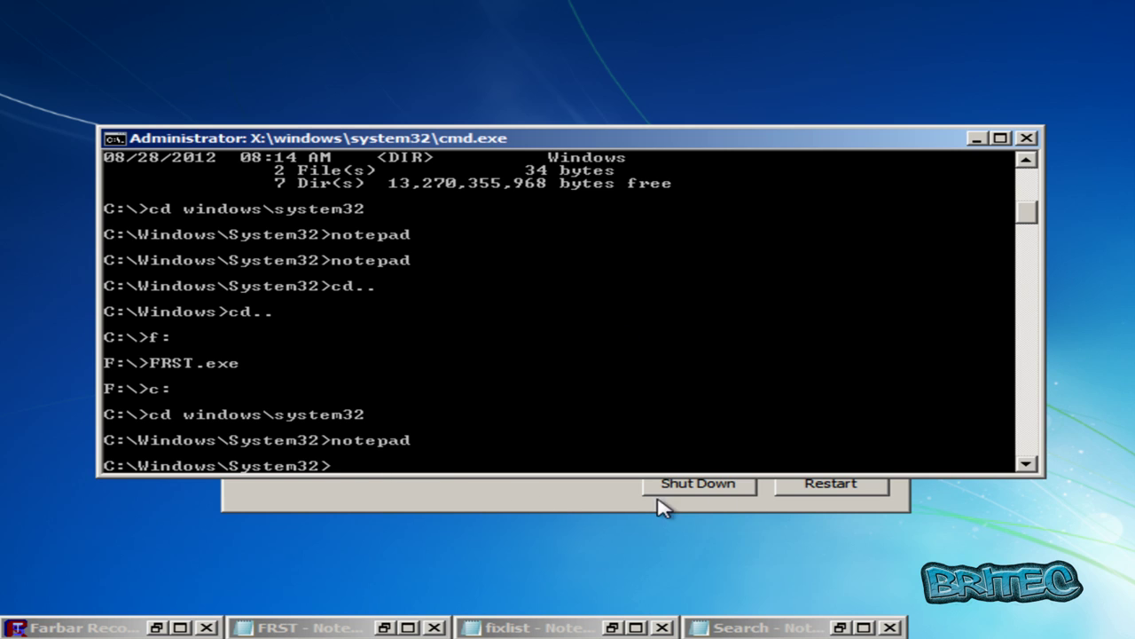
- Close the minimized Farbar window, then switch the command prompt to the F: drive and launch FRST.exe
left_click(575, 497)
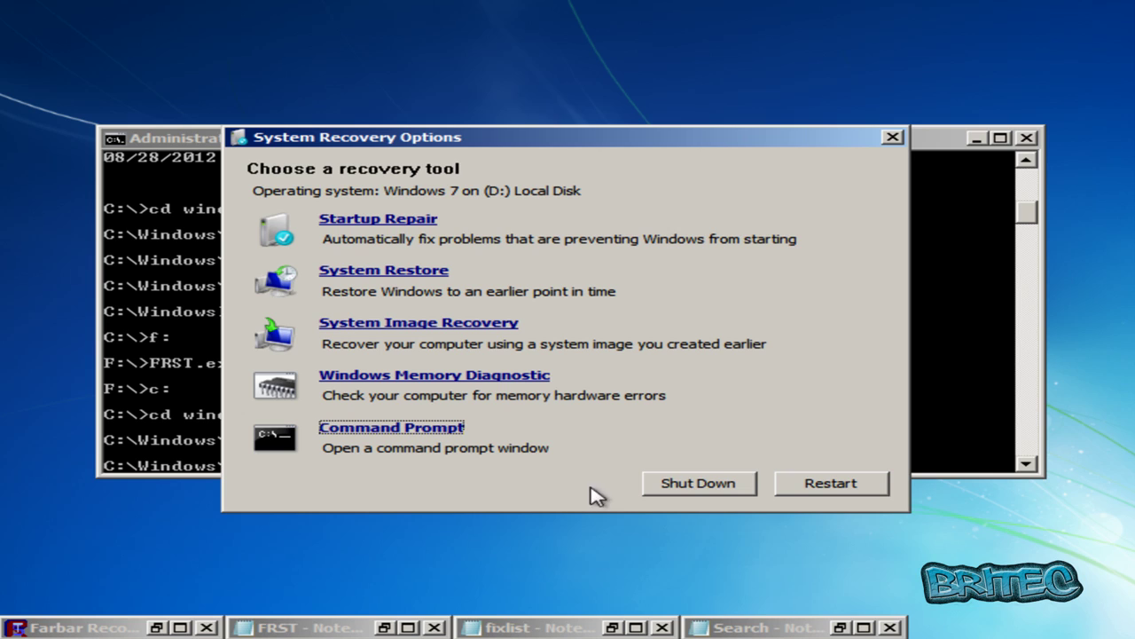
left_click(209, 627)
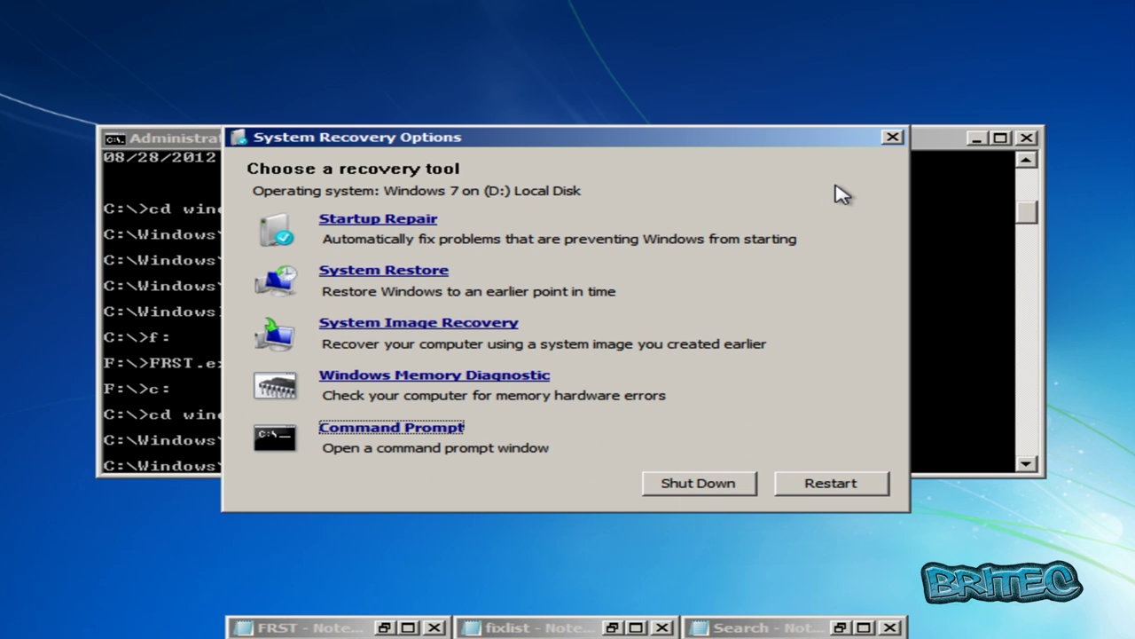
left_click(149, 365)
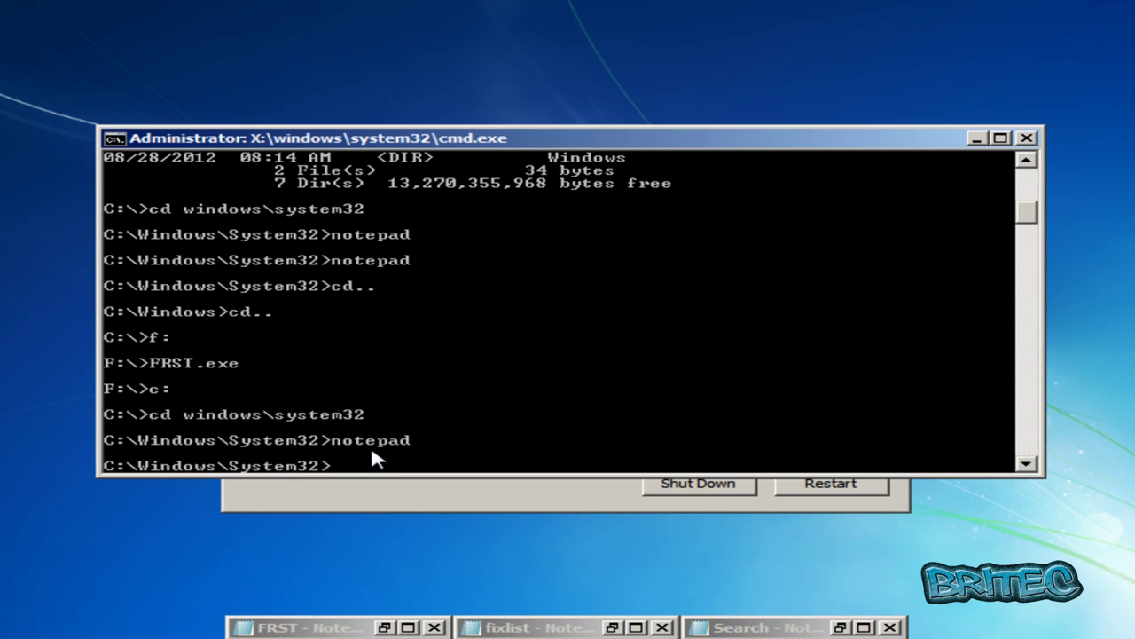
type("cd..")
key("Return")
type("cd..")
key("Return")
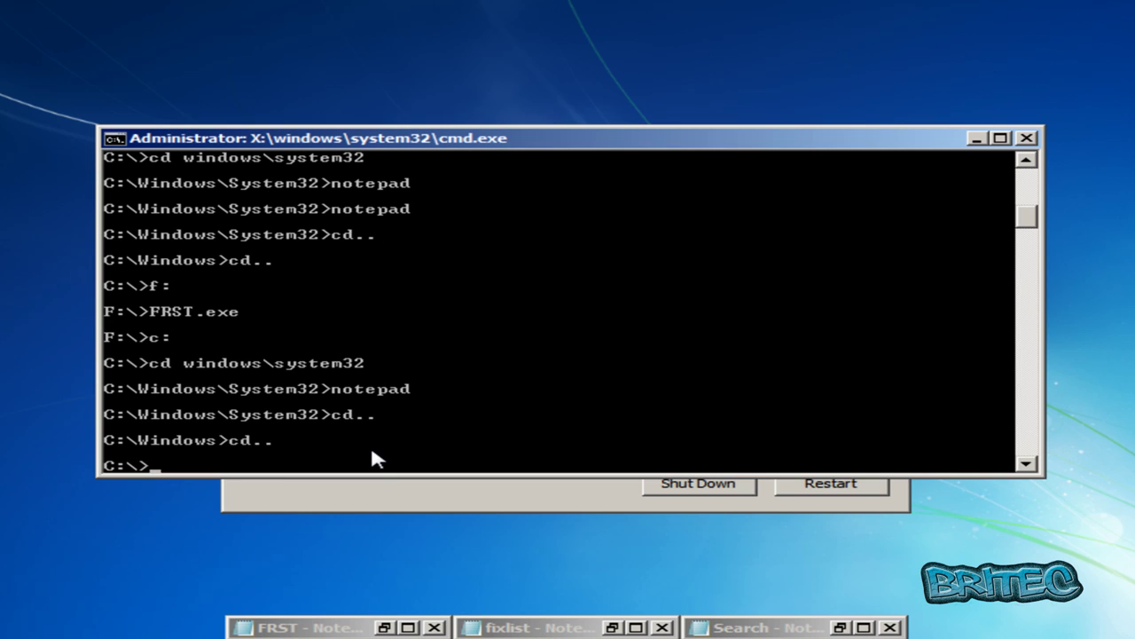
type("f:")
key("Return")
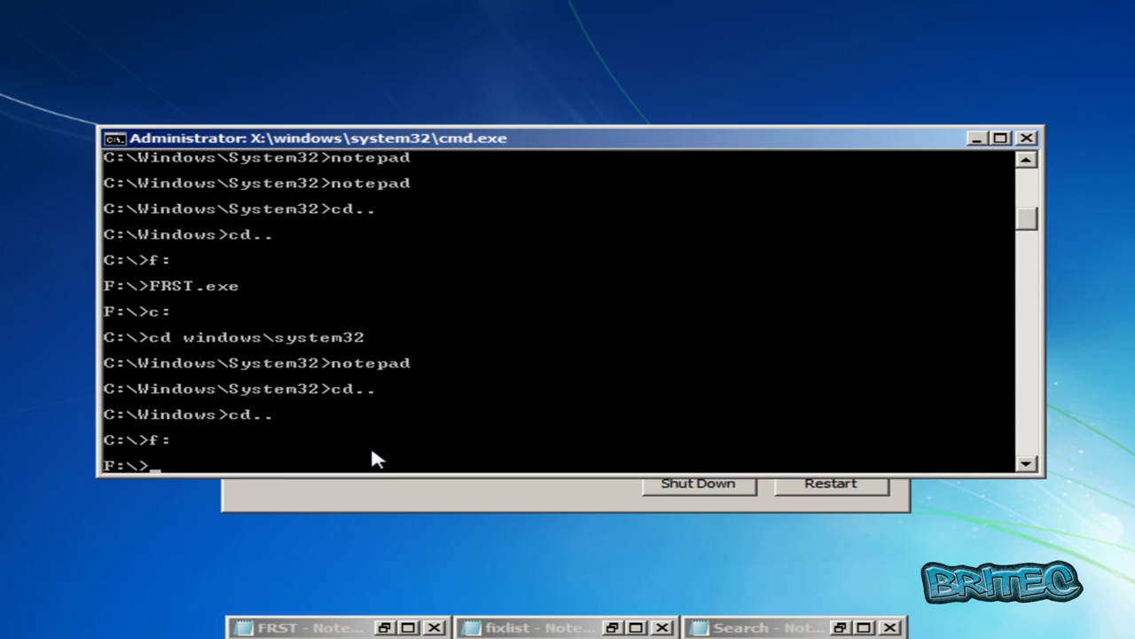
type("FRST.exe")
key("Return")
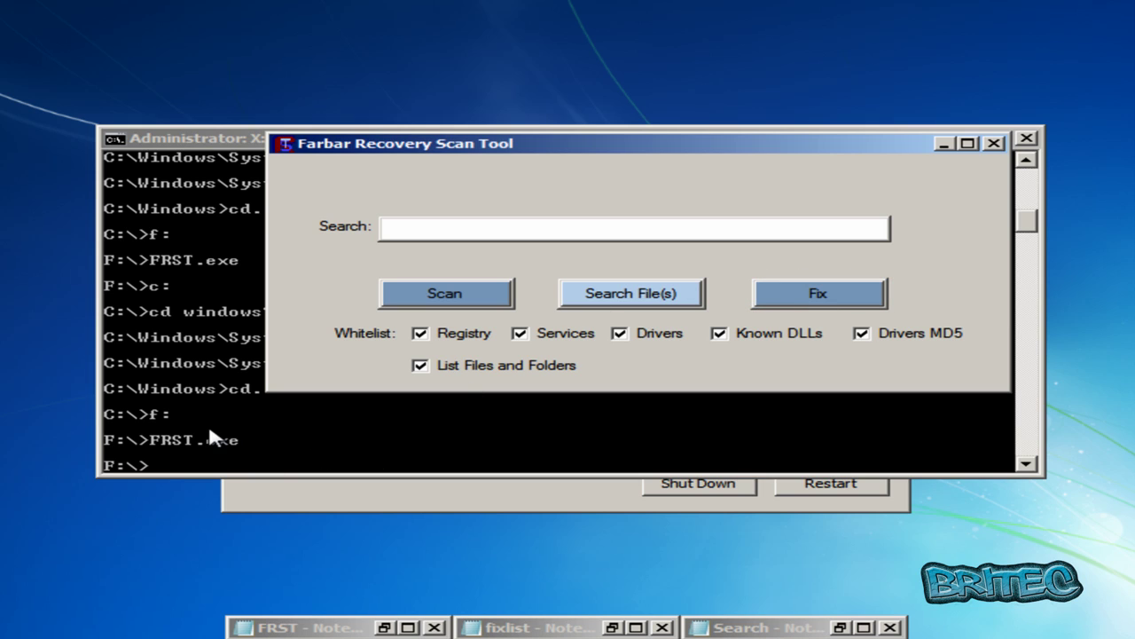
- Run the Farbar fix using the saved fixlist, dismiss the completion message and close the tool
left_click(818, 295)
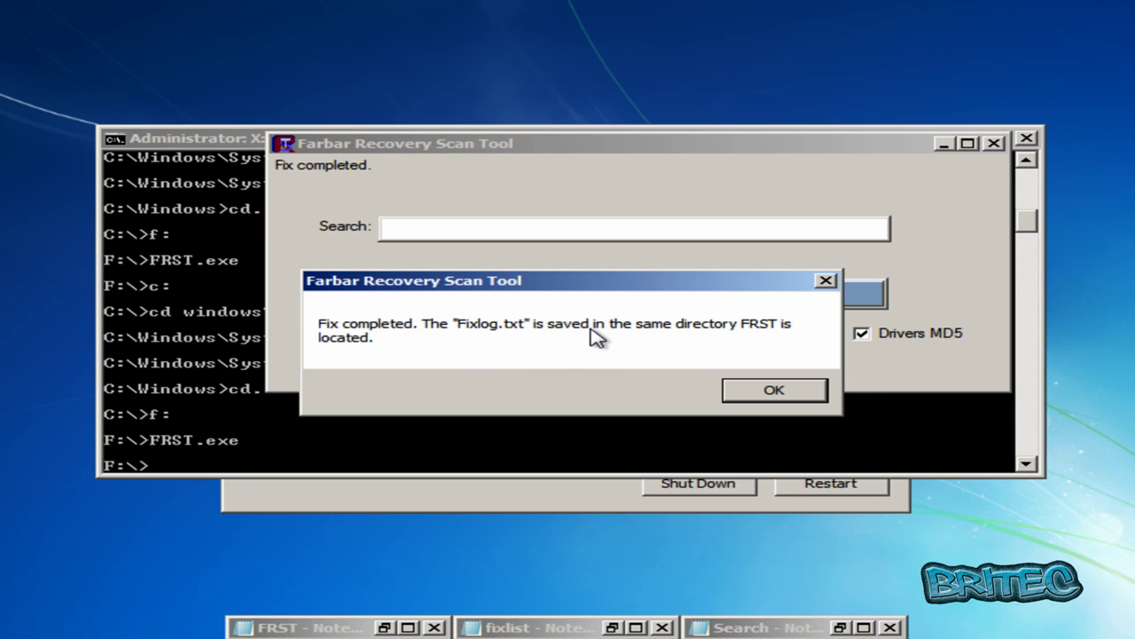
left_click_drag(552, 287, 626, 233)
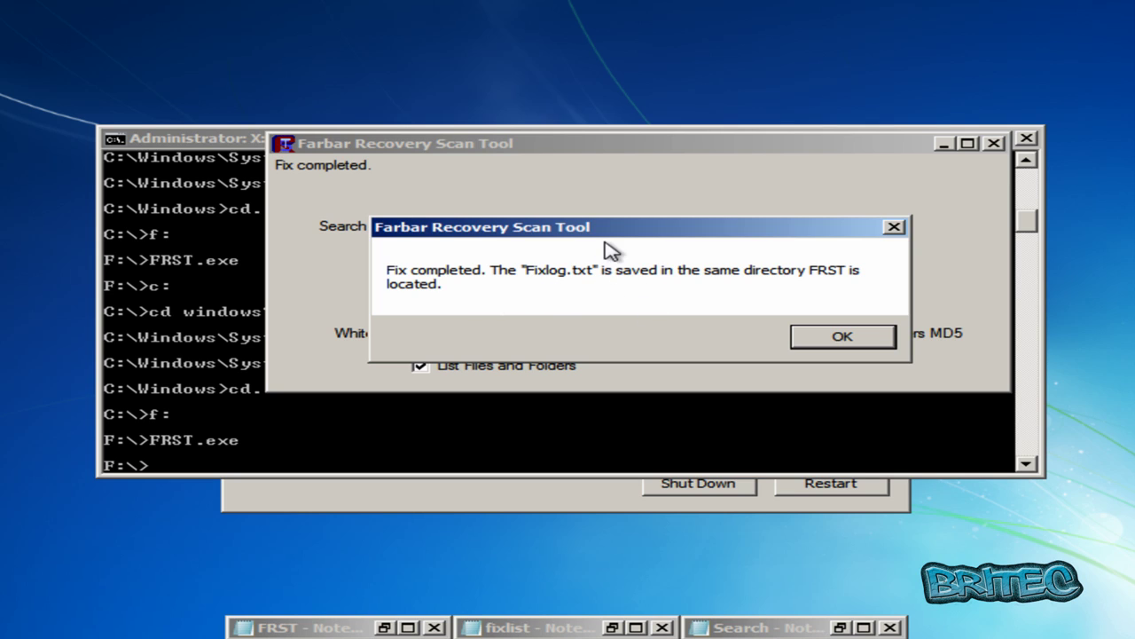
left_click_drag(611, 229, 596, 281)
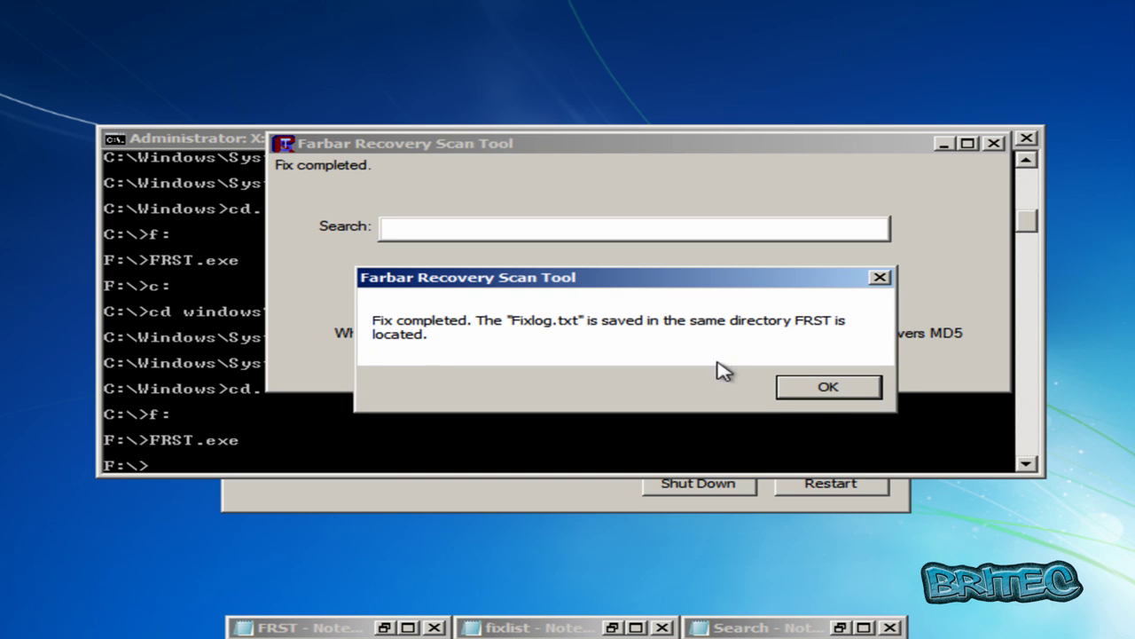
left_click(834, 390)
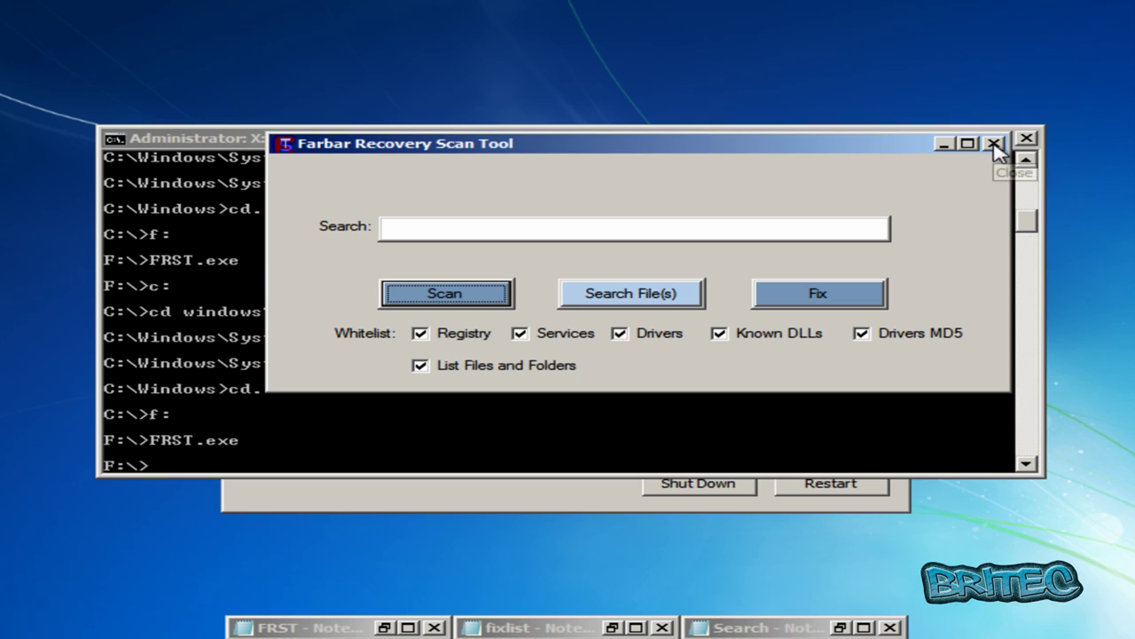
left_click(994, 144)
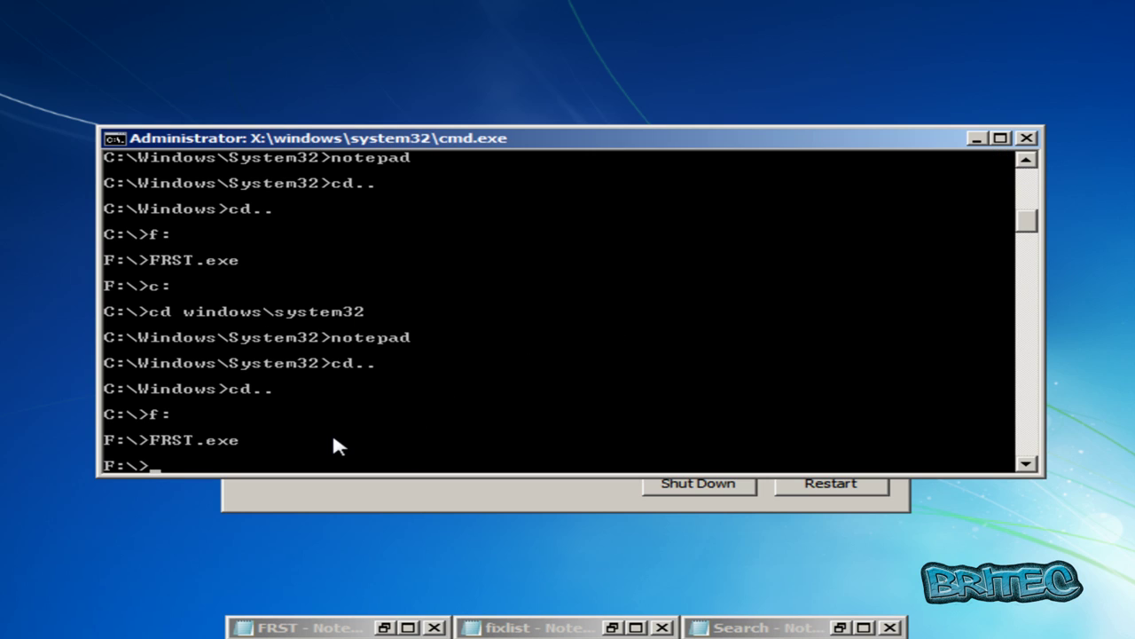
- Switch the command prompt back to the C: drive and change to the windows\system32 directory
type("c:")
key("Return")
type("c:")
key("Up")
key("Up")
key("Up")
key("Up")
key("Up")
key("Up")
key("Up")
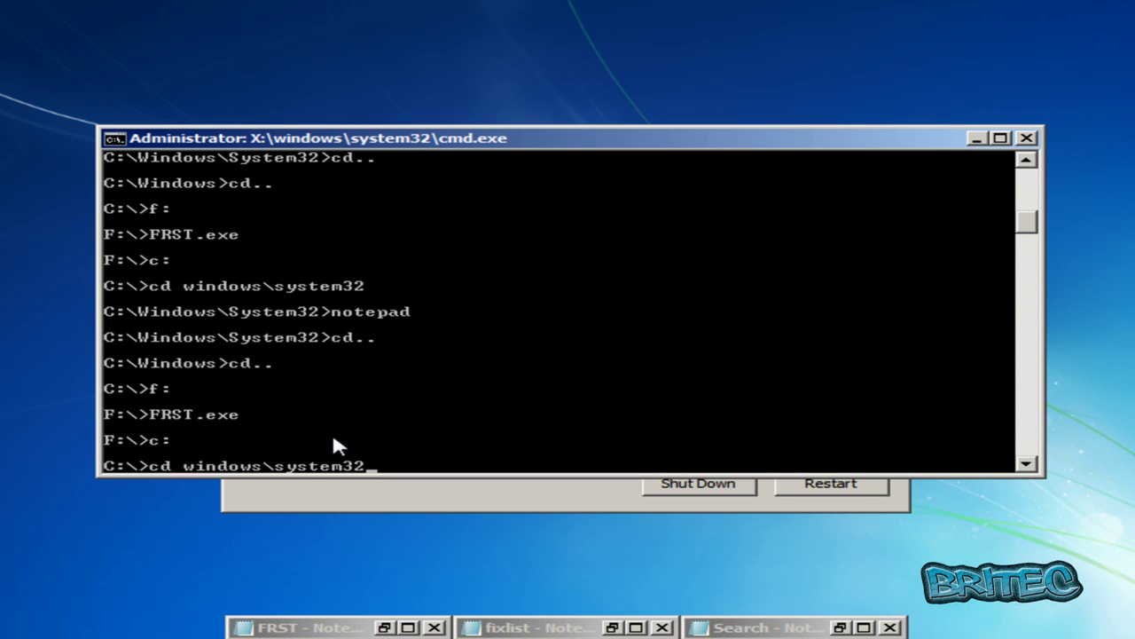
key("Return")
- Launch Notepad from the command prompt and open the Fixlog text file from PENDRIVE (F:)
type("notepad")
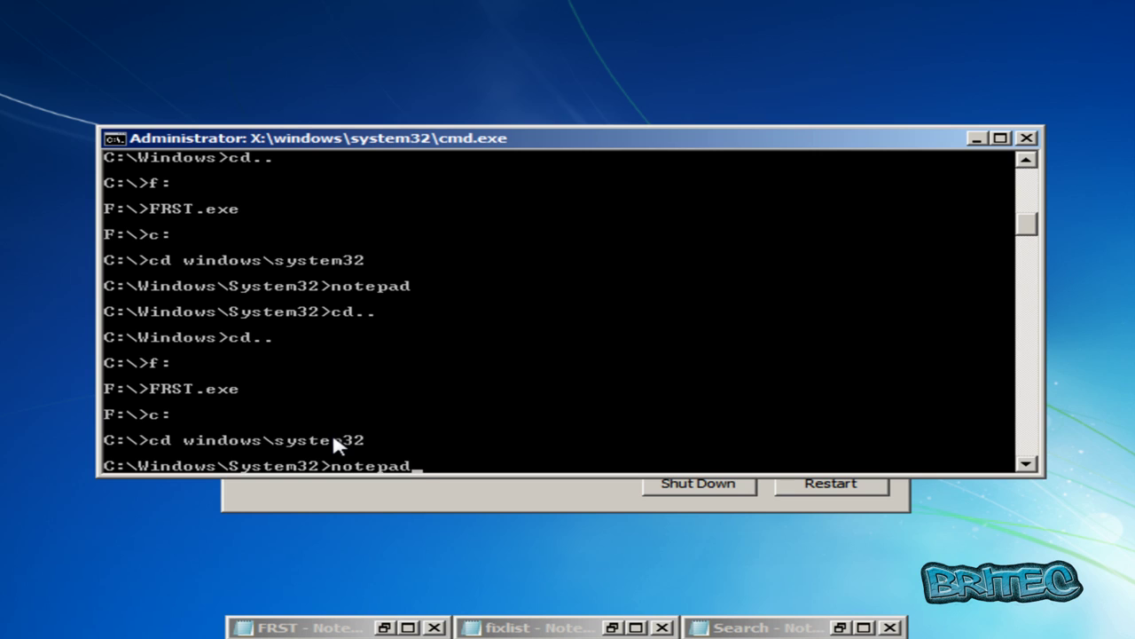
key("Return")
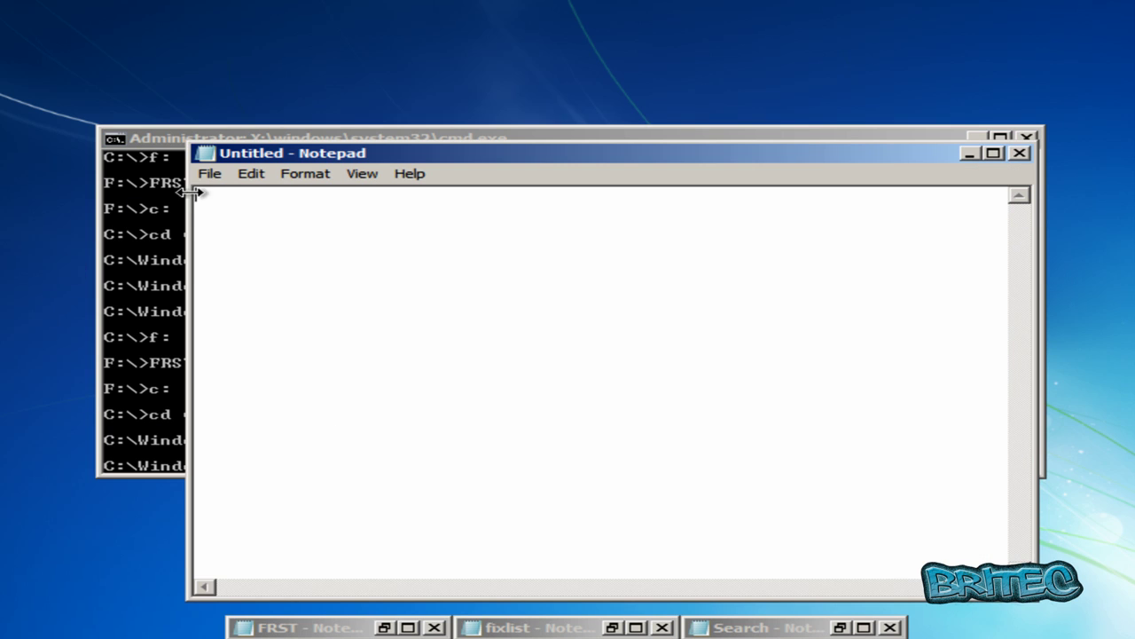
left_click(210, 174)
left_click(230, 213)
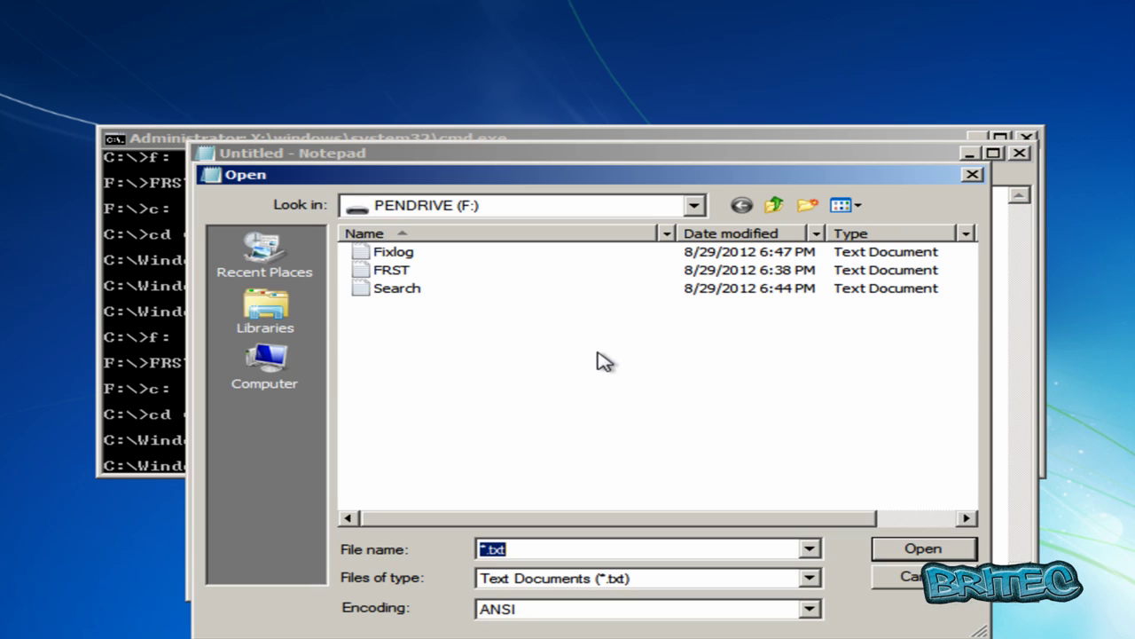
left_click(394, 254)
double_click(394, 253)
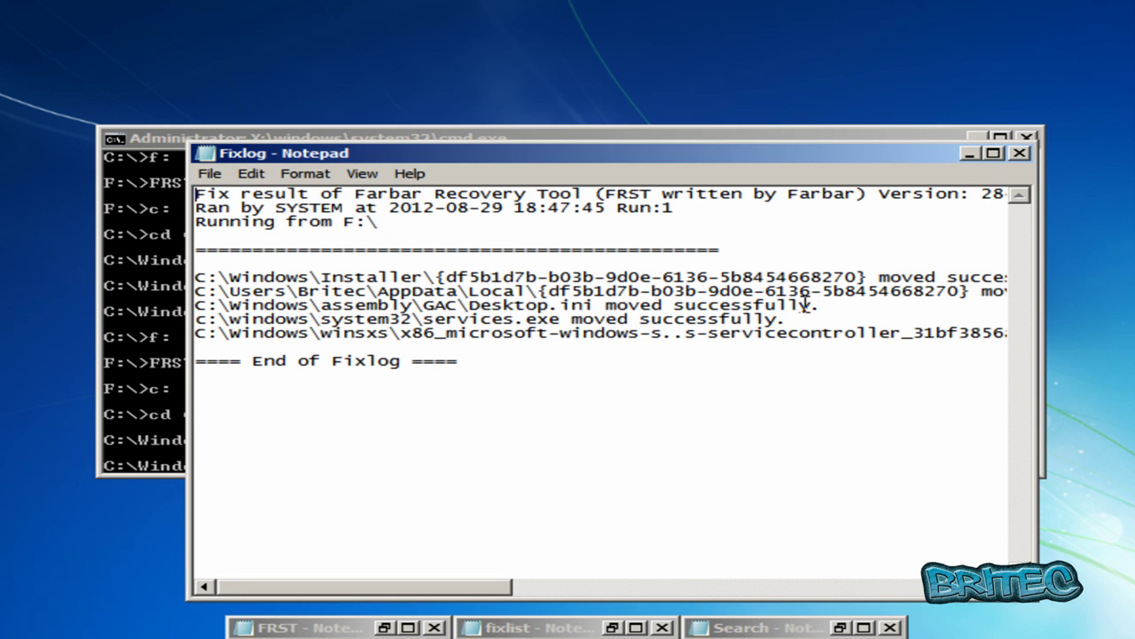
- Maximize the Fixlog, check the result of each fix entry across the full line width, and close the log
left_click(993, 153)
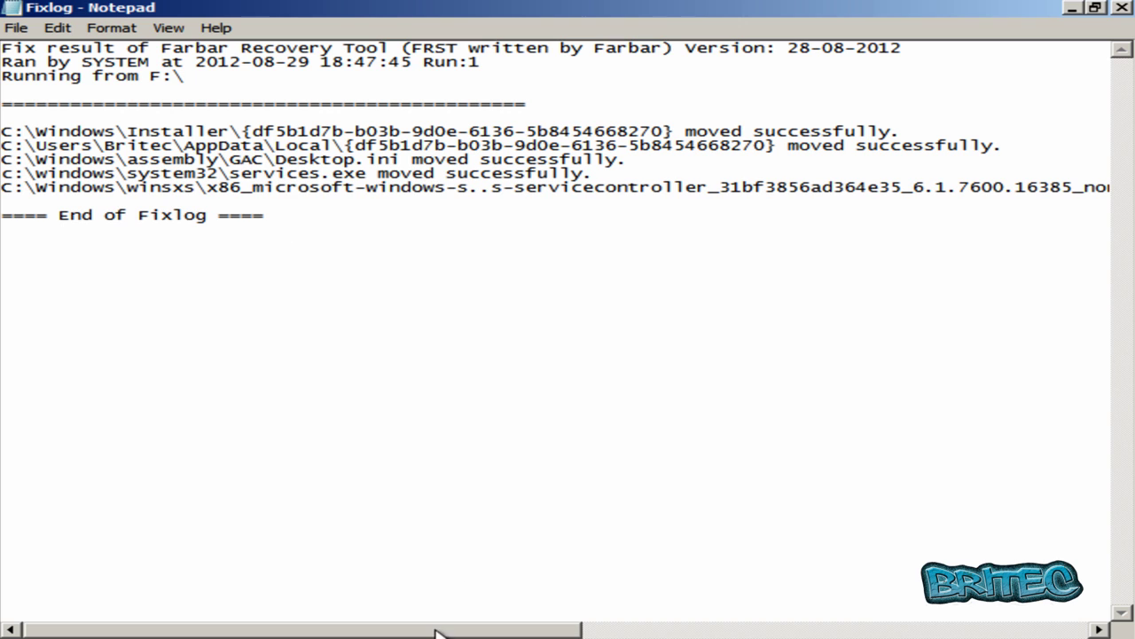
left_click_drag(439, 632, 924, 635)
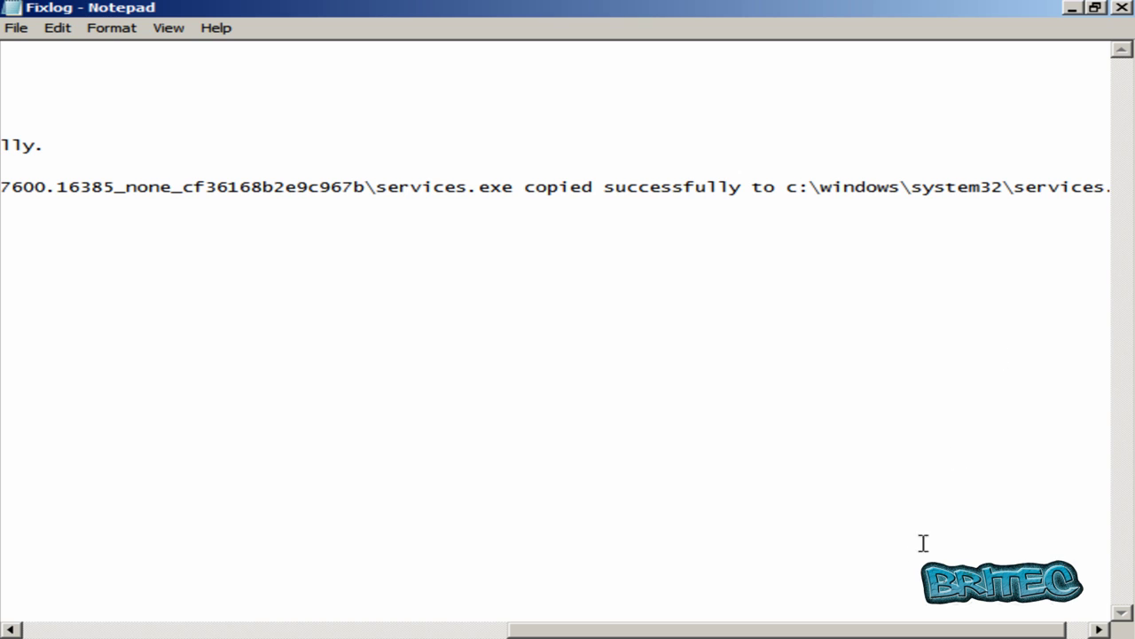
left_click_drag(878, 635, 349, 630)
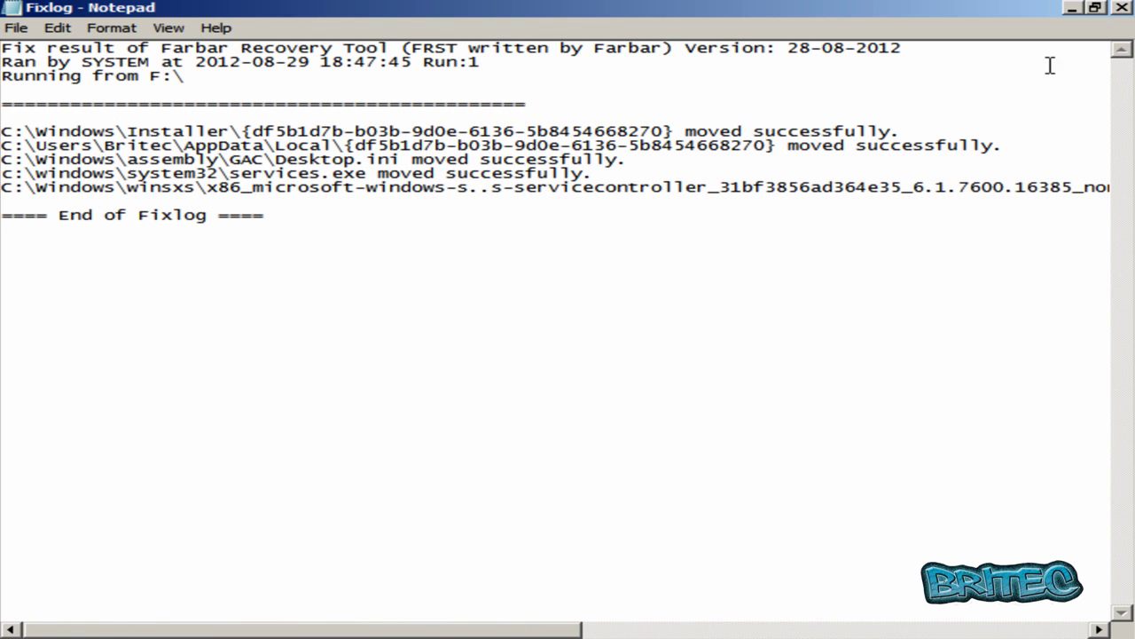
left_click(1122, 8)
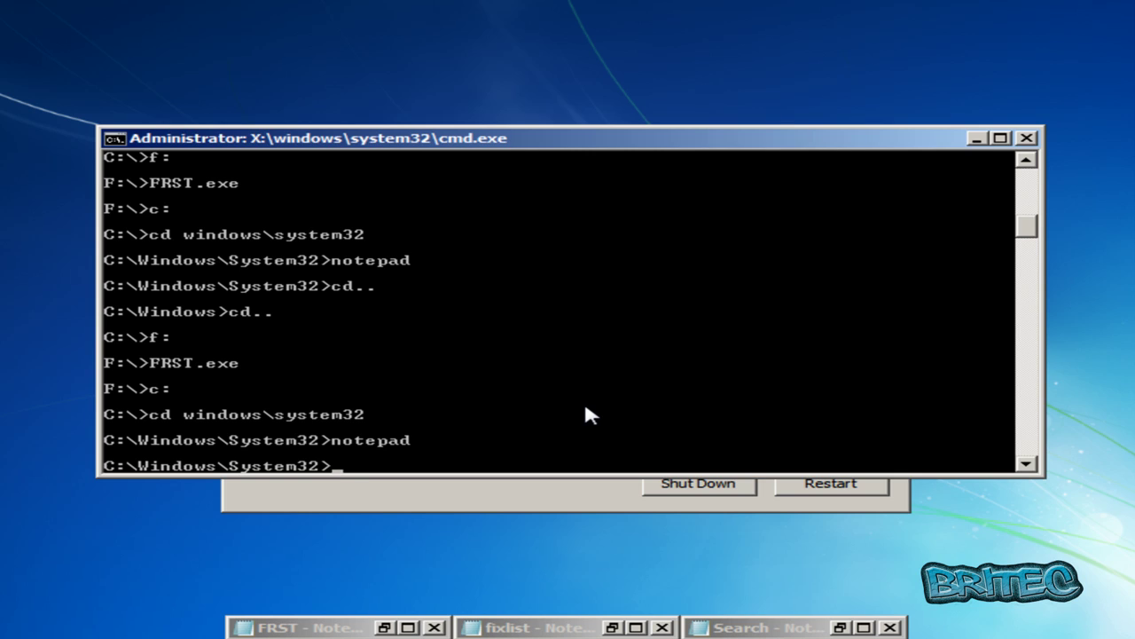
- Return the command prompt to the C: root, switch to the F: drive and launch FRST.exe again
type("d..")
key("Return")
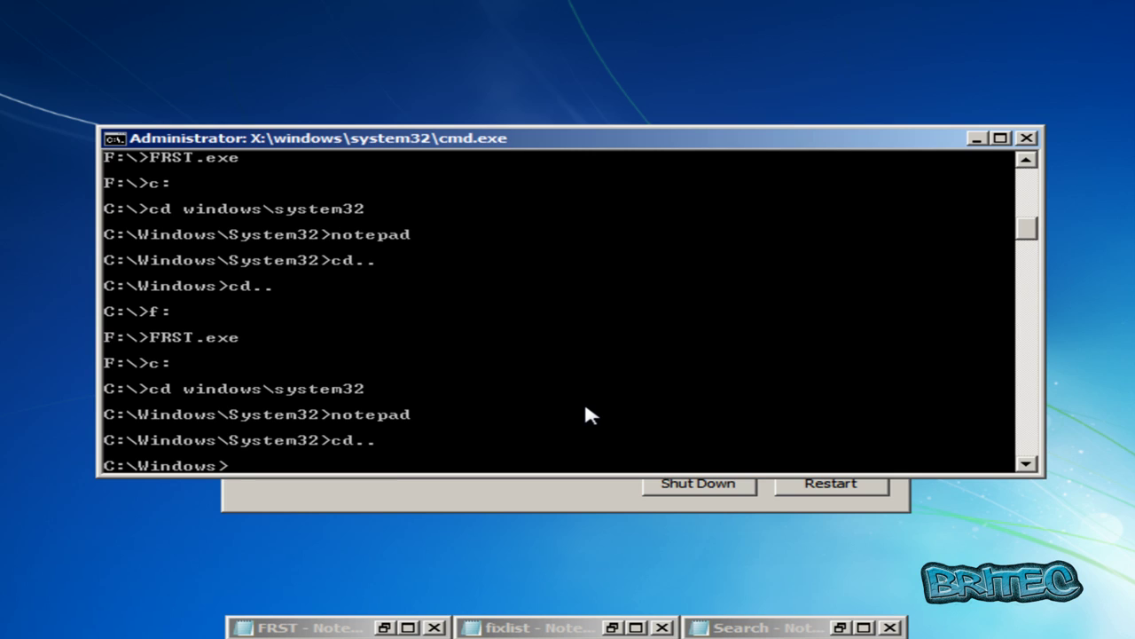
type("cd..")
key("Return")
type("f:")
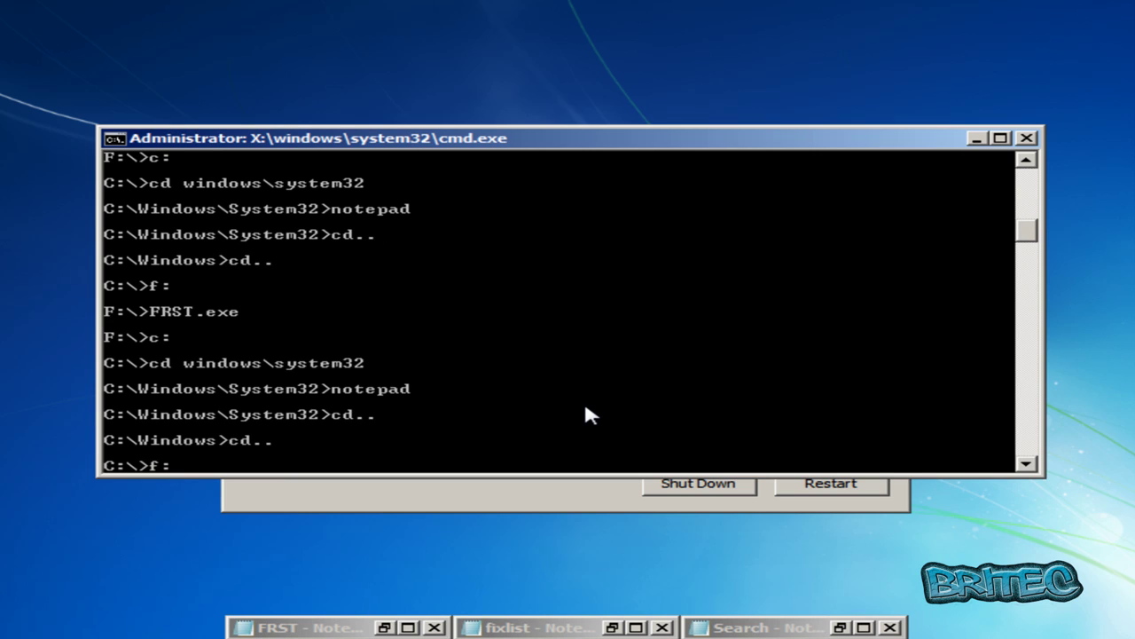
key("Return")
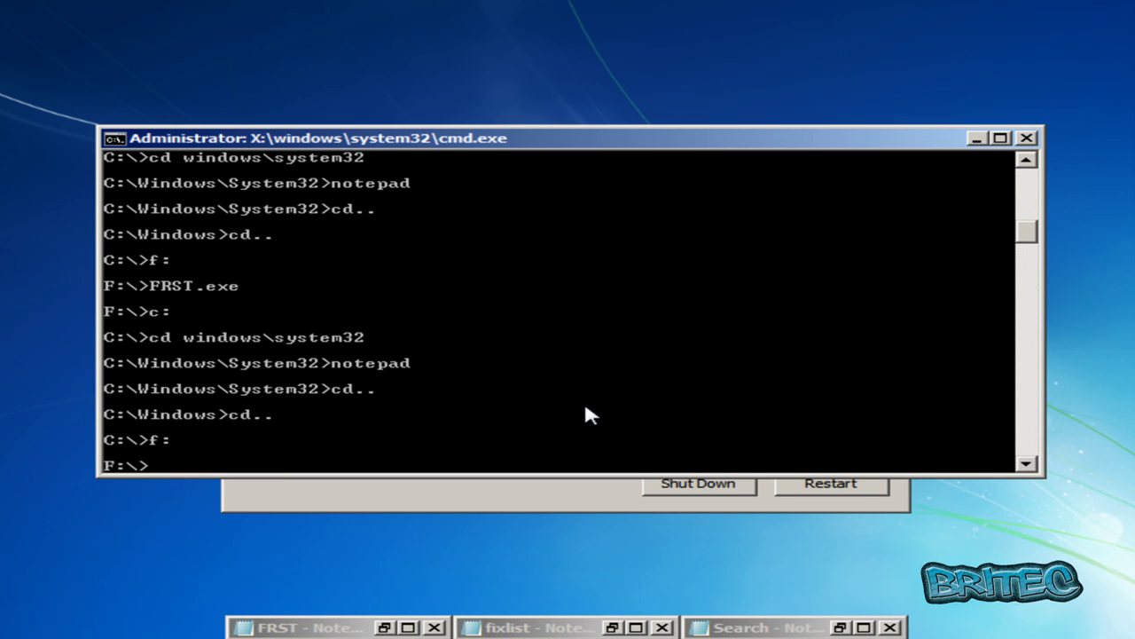
type("FRST.exe")
key("Return")
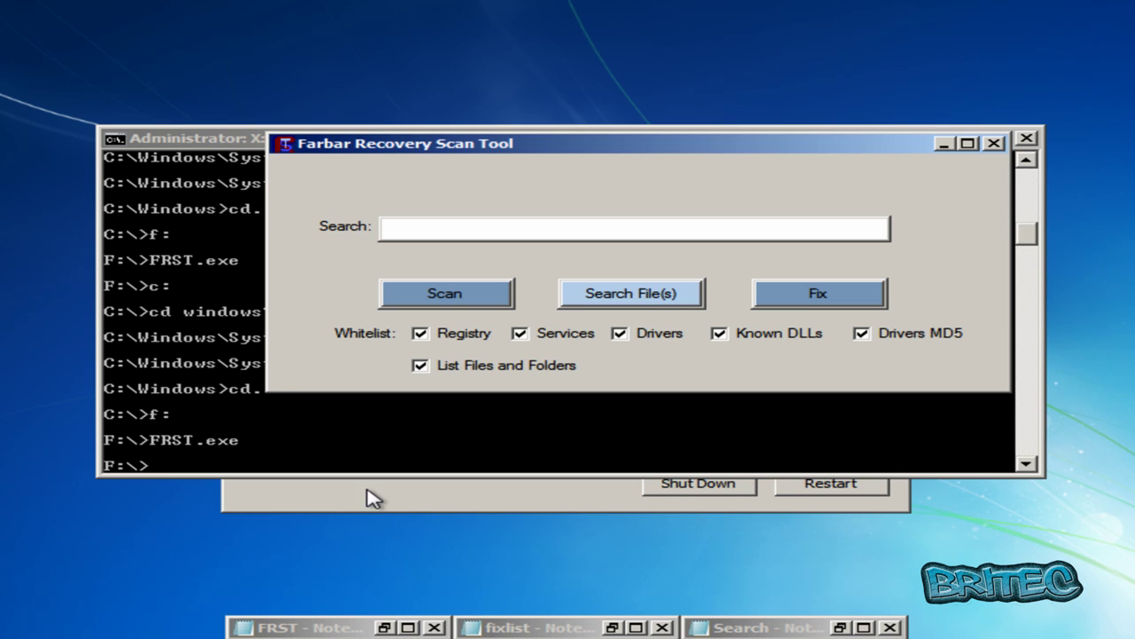
- Run a new Farbar scan, closing the minimized FRST, fixlist and Search notes meanwhile, and close the tool once the scan finishes
left_click(441, 297)
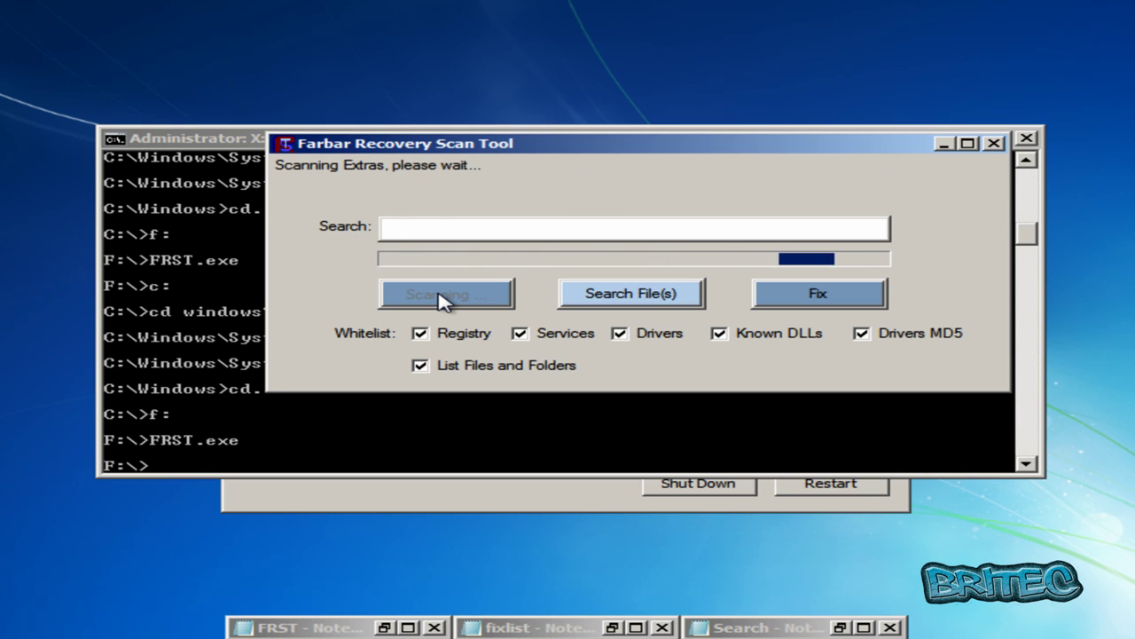
left_click(434, 627)
left_click(661, 627)
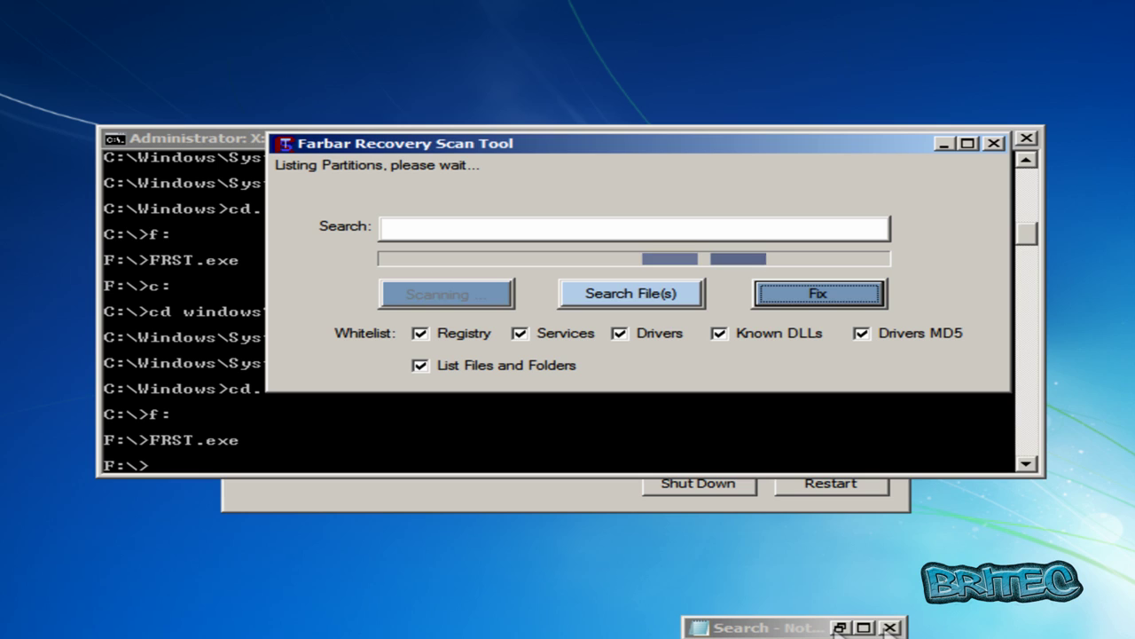
left_click(890, 627)
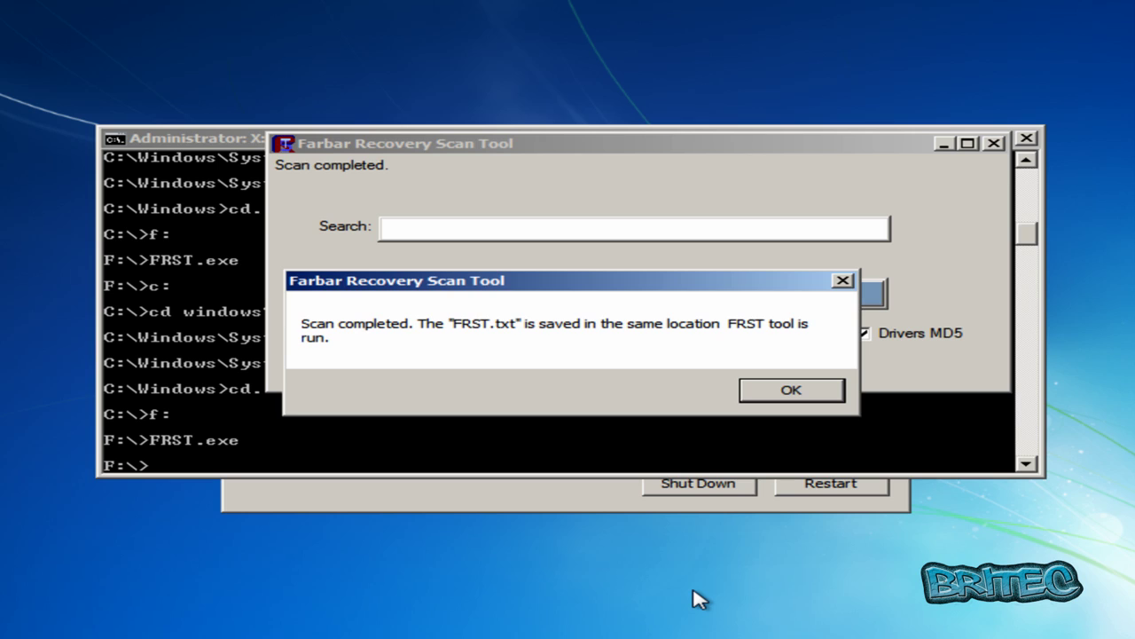
left_click(800, 392)
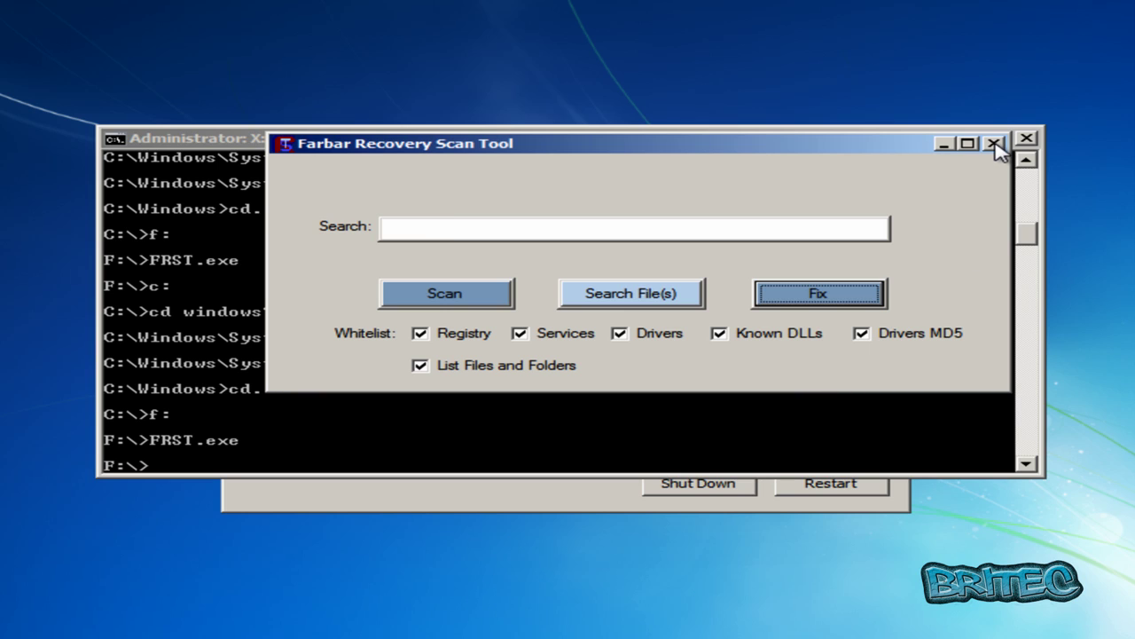
left_click(994, 144)
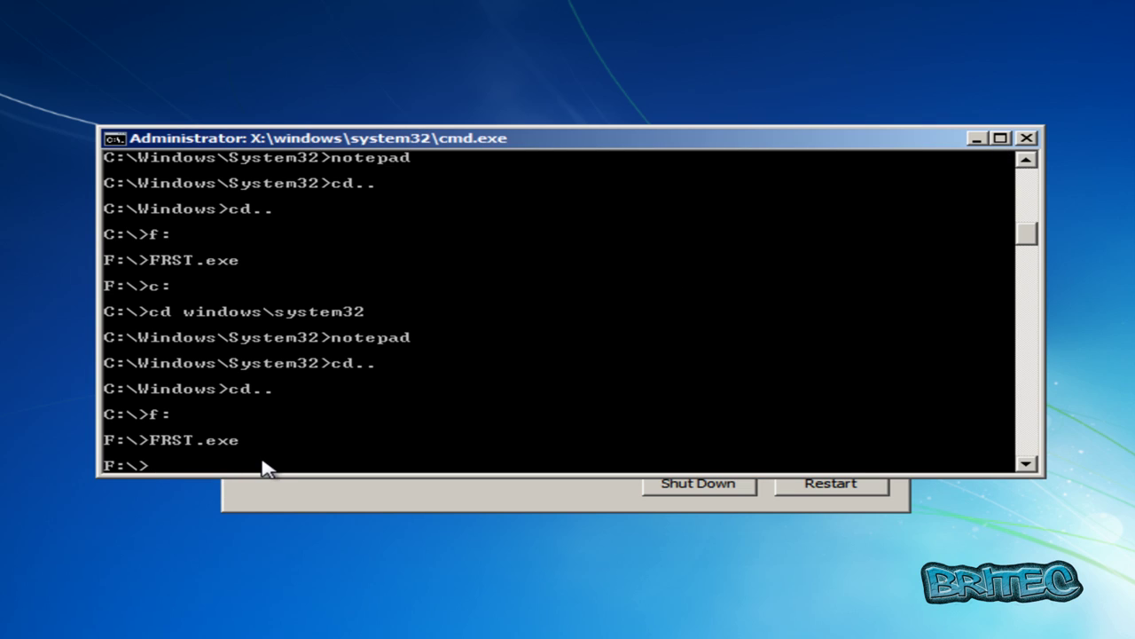
- Switch from the F: drive to C: in the command prompt and enter the windows\system32 directory
type("c:")
key("Return")
key("Up")
key("Up")
key("Up")
key("Up")
key("Up")
key("Up")
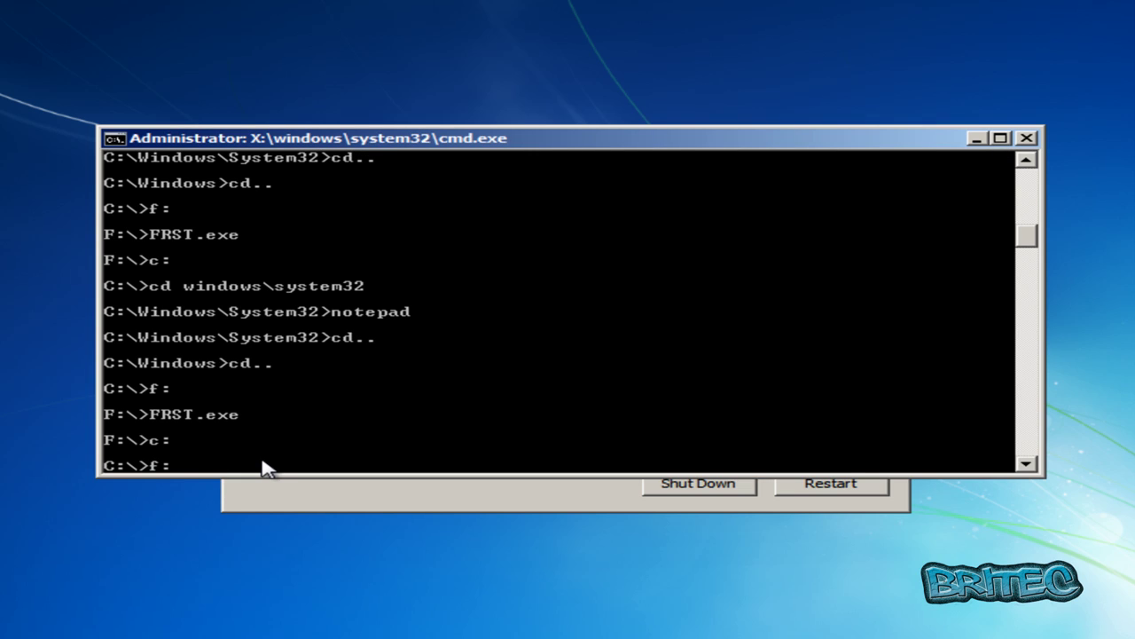
key("Up")
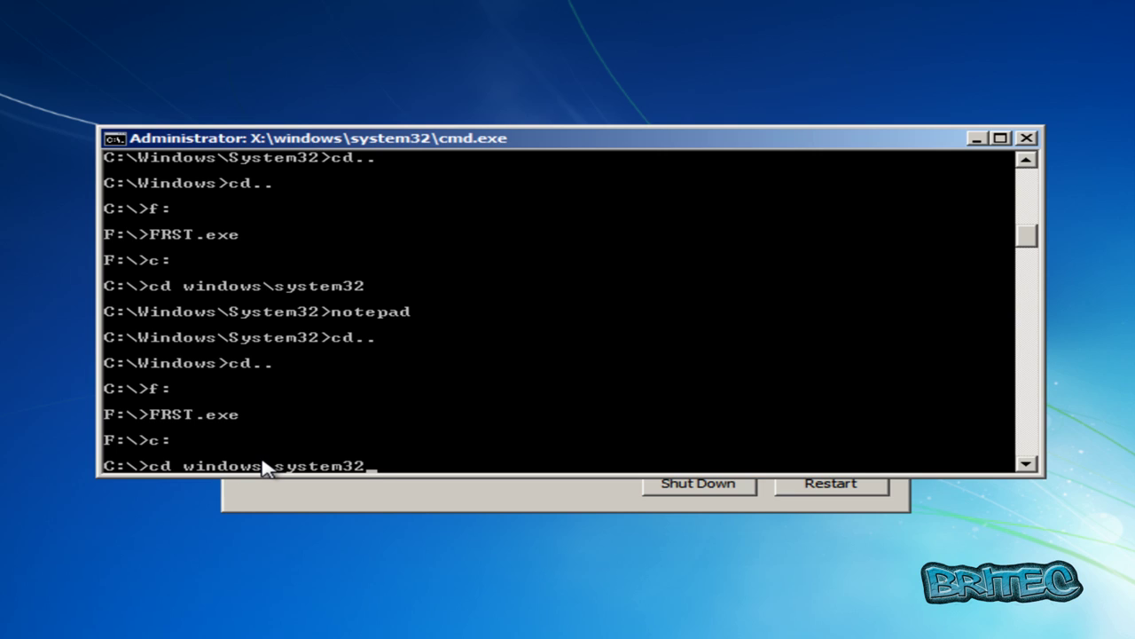
key("Return")
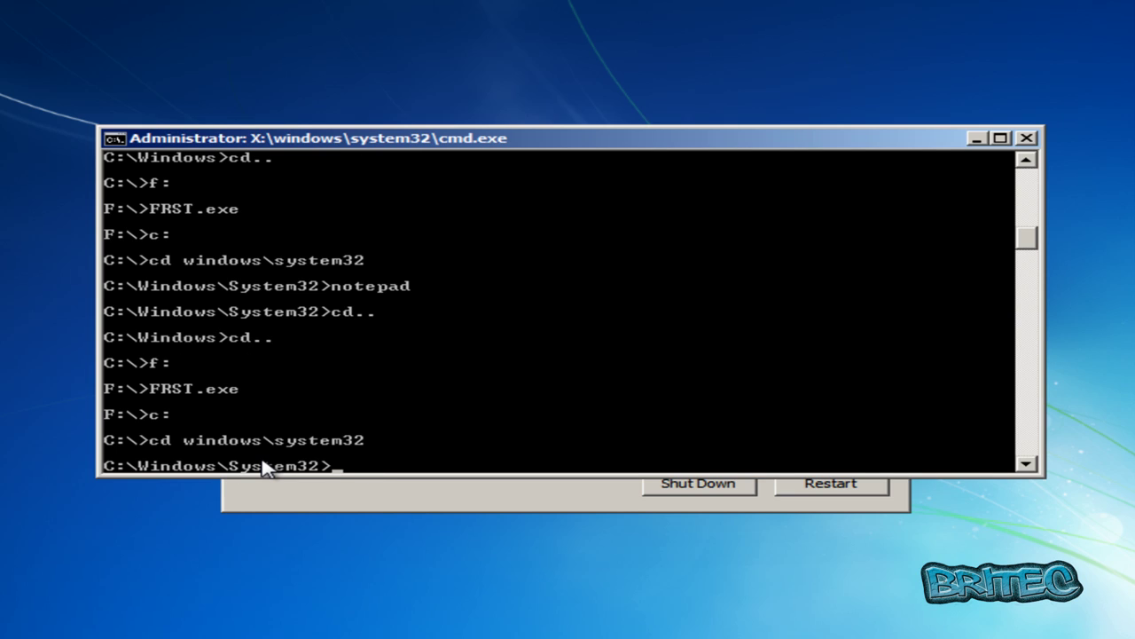
- Launch Notepad from the command prompt and open the new FRST scan log from PENDRIVE (F:)
type("notepad")
key("Return")
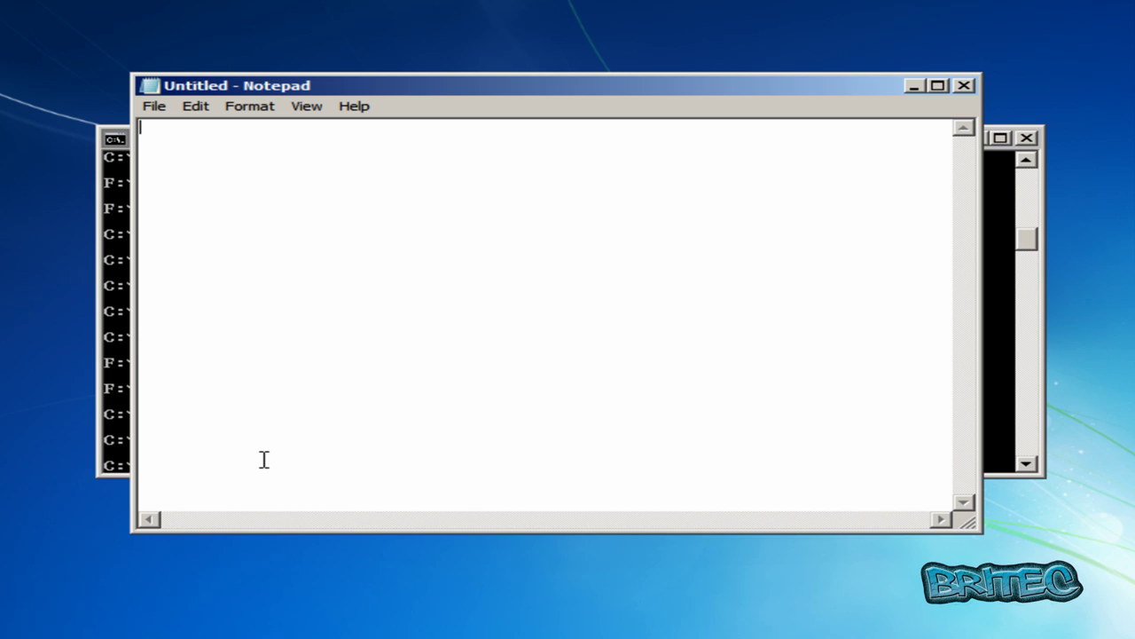
left_click(157, 108)
left_click(169, 146)
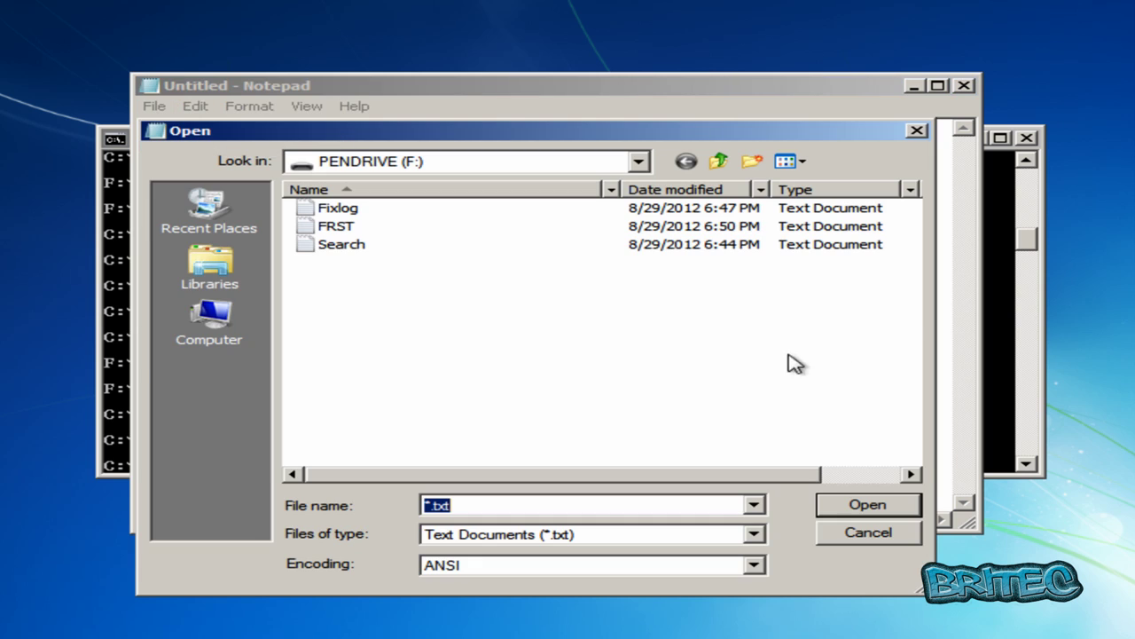
double_click(350, 230)
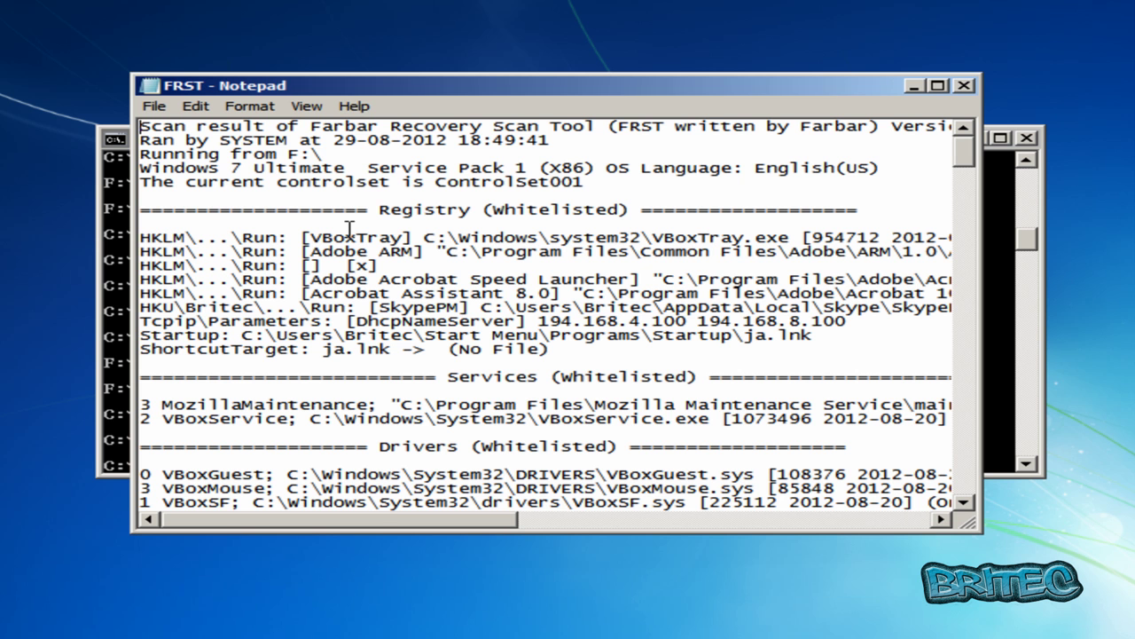
- Examine the Bamital & volsnap Check section of the new FRST log, focusing on the MD5 status of services.exe
left_click(938, 85)
left_click_drag(1122, 115, 1122, 466)
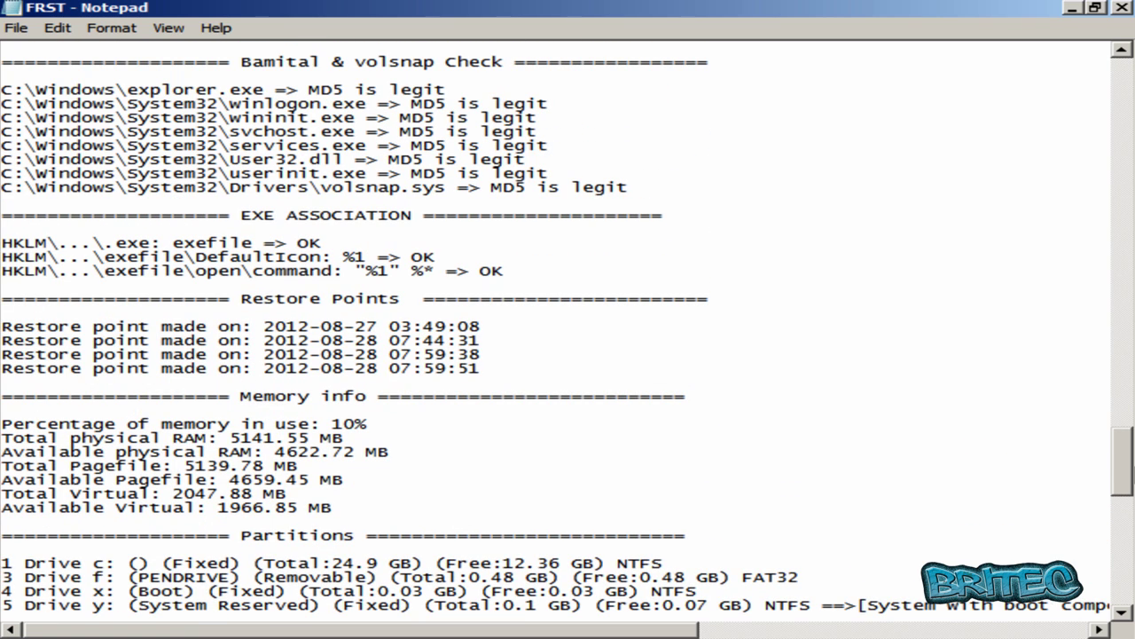
mouse_move(1122, 466)
left_mouse_down()
mouse_move(1123, 495)
mouse_move(1122, 464)
left_mouse_up()
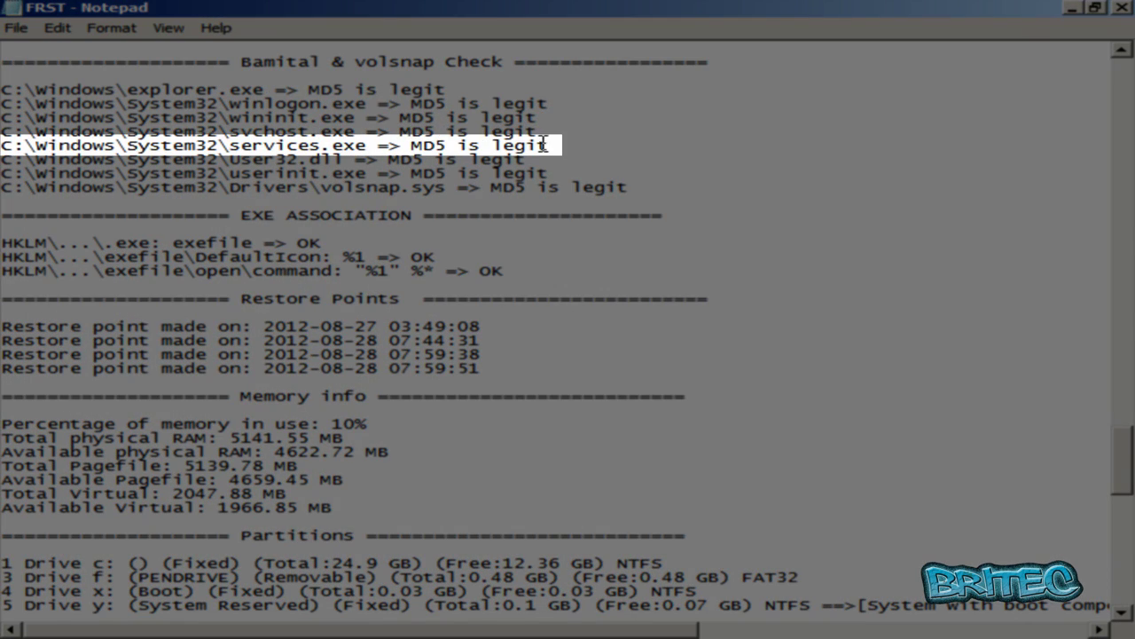
left_click_drag(557, 144, 412, 145)
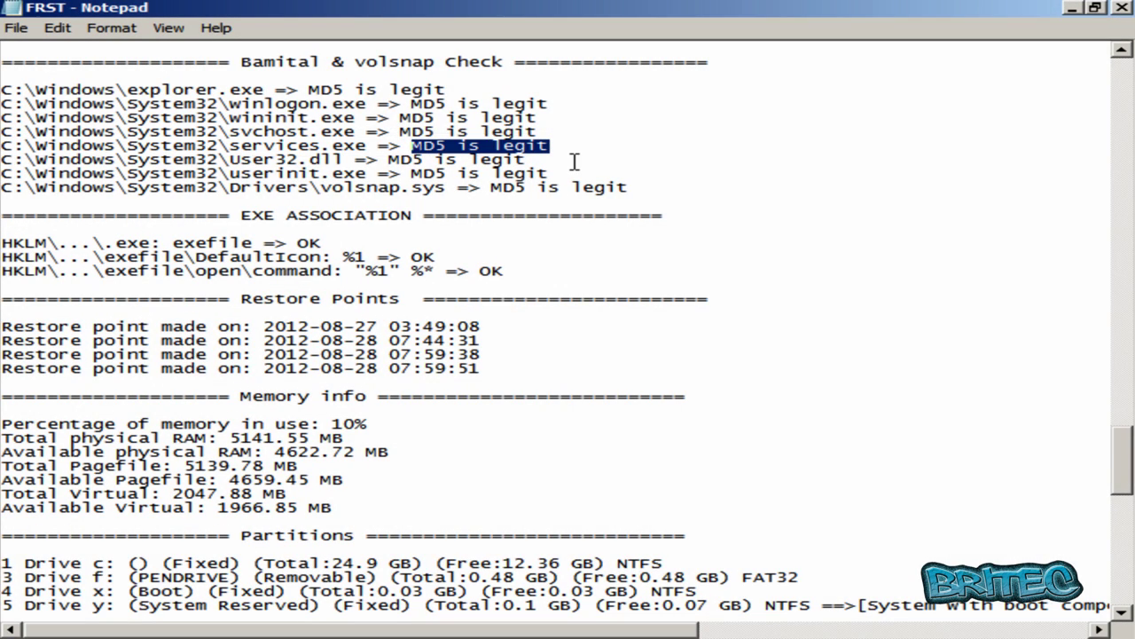
left_click(575, 161)
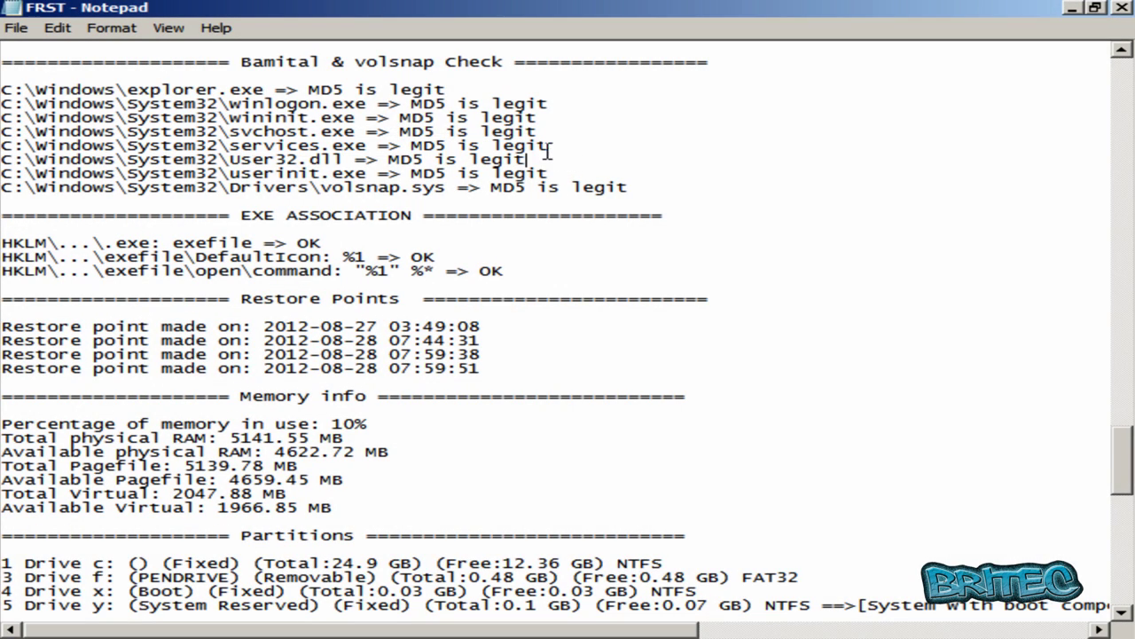
left_click_drag(548, 145, 412, 144)
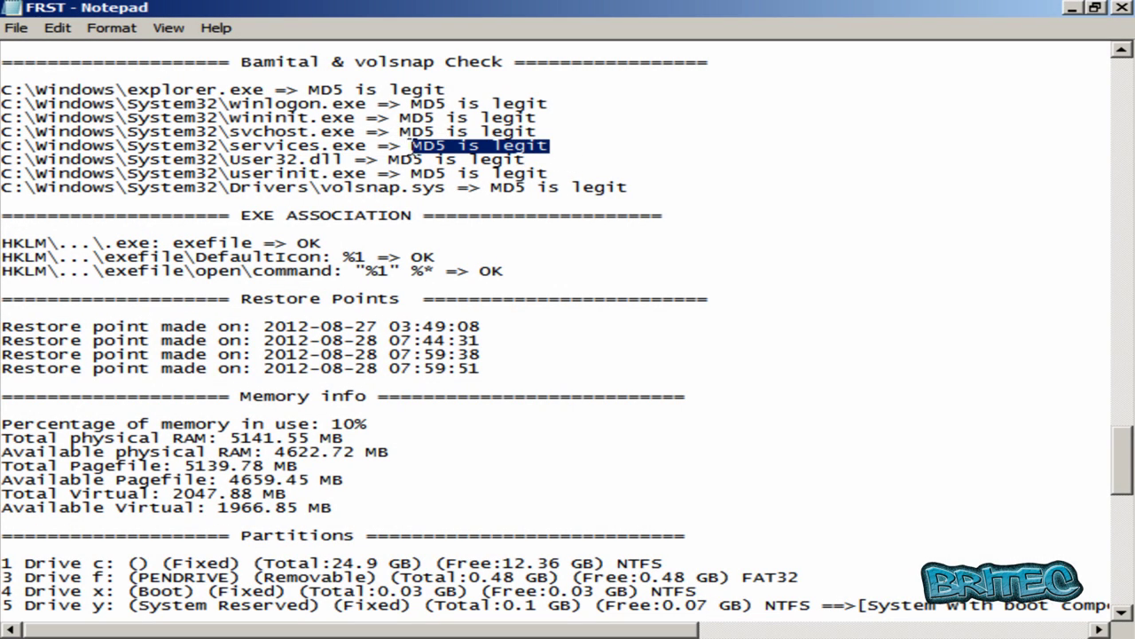
left_click(397, 205)
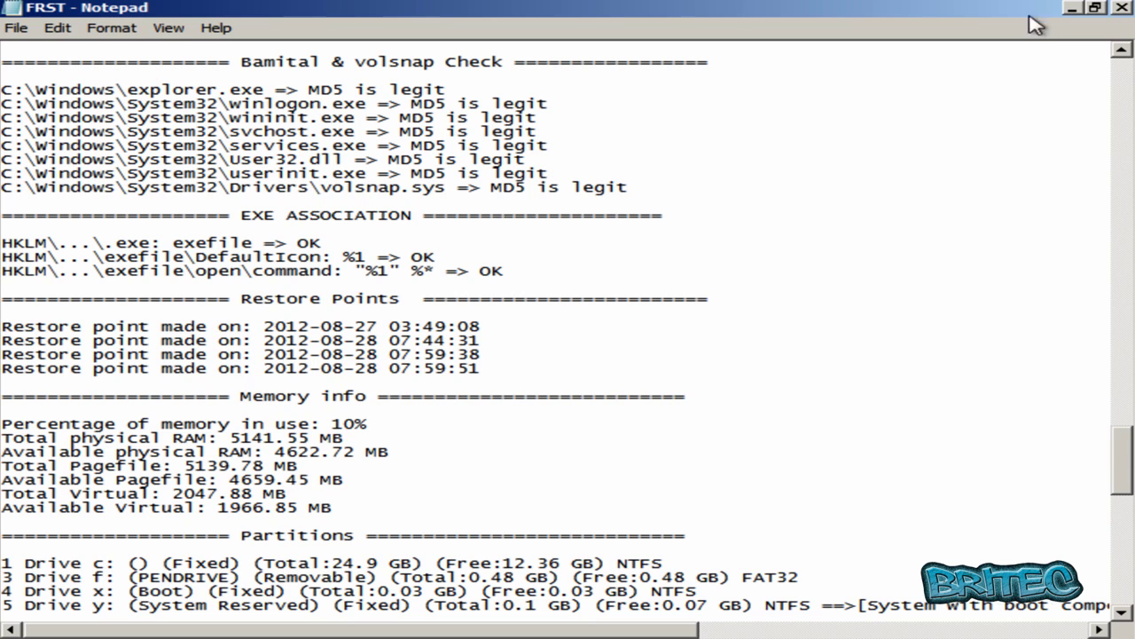
- Close the FRST log and the command prompt, and restart the computer from System Recovery Options
left_click(1124, 8)
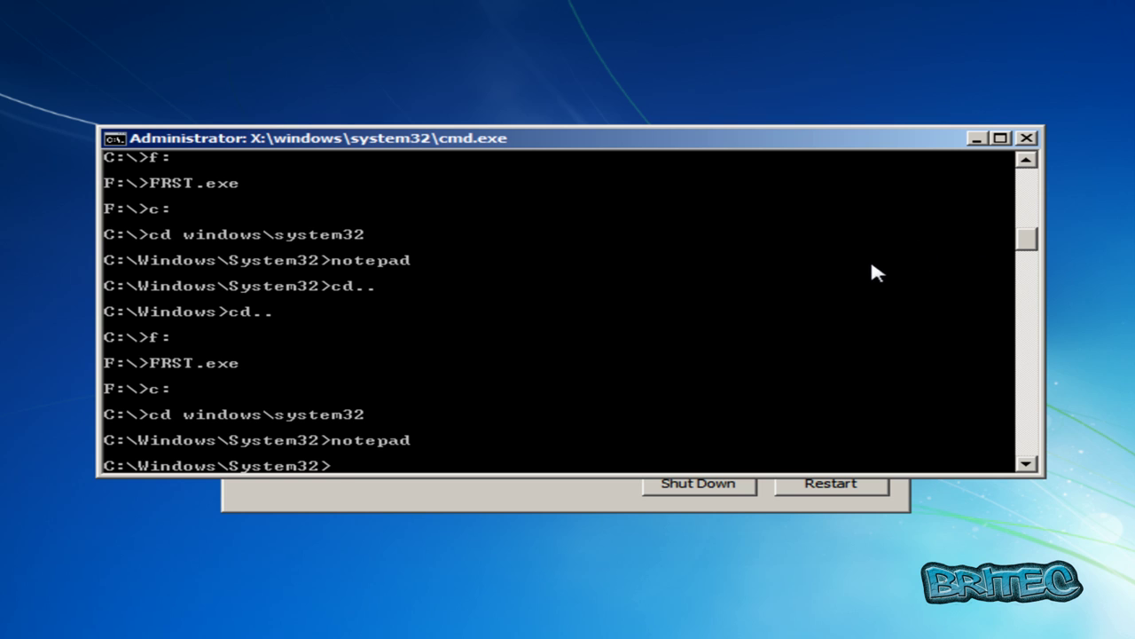
left_click(1026, 138)
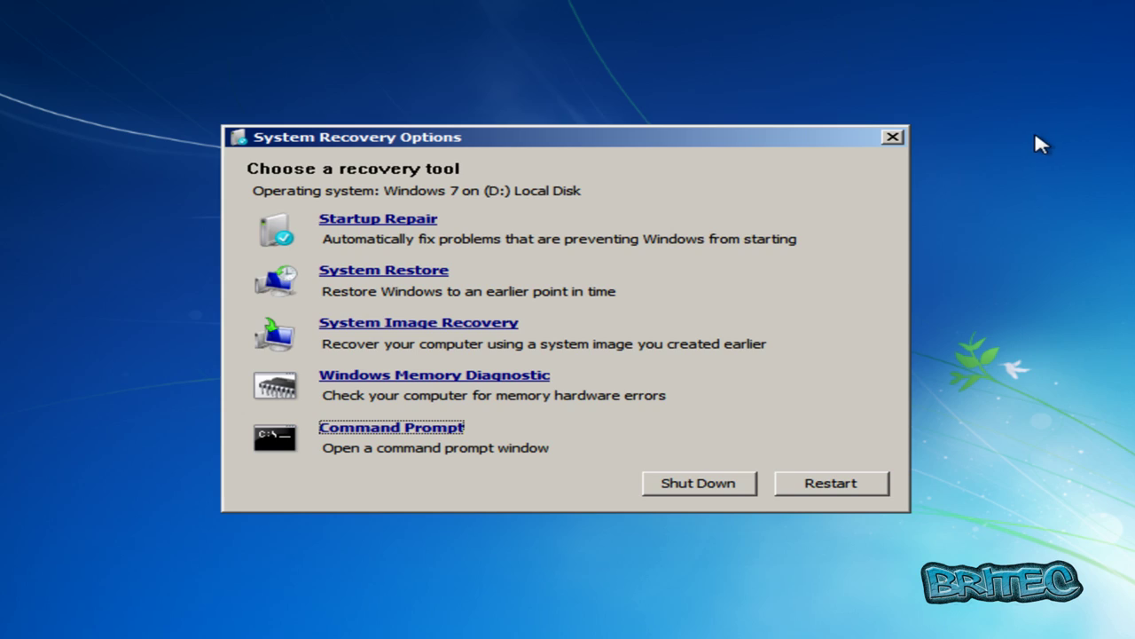
left_click(832, 485)
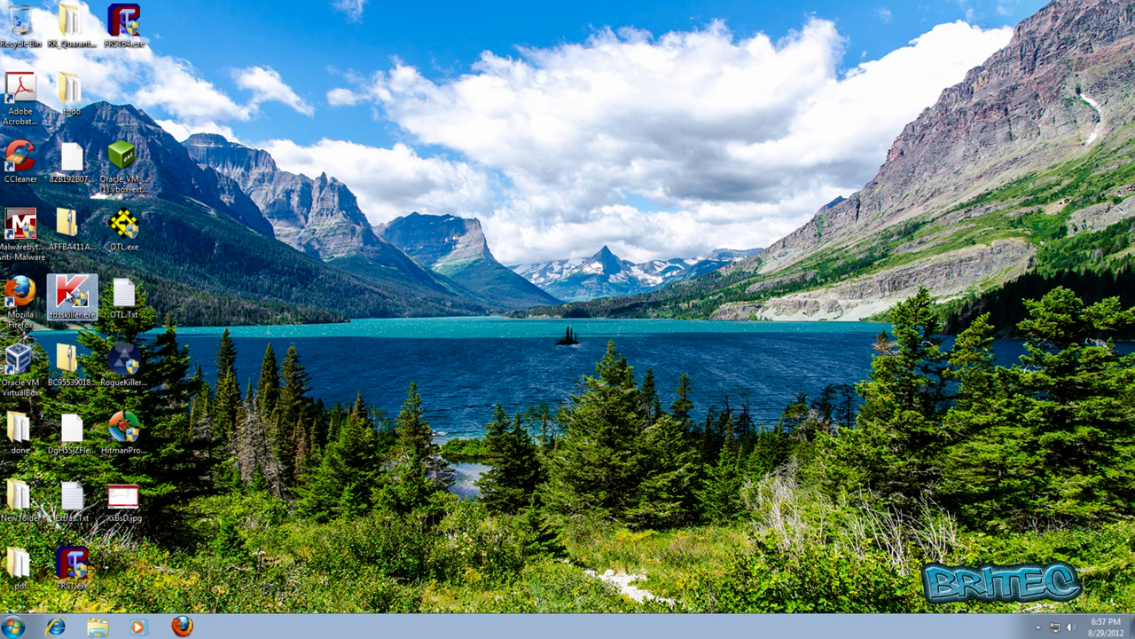
- Arrange the tdsskiller.exe, Malwarebytes Anti-Malware and HitmanPro icons side by side in the open area of the desktop
left_click_drag(72, 302, 434, 224)
left_click_drag(19, 225, 537, 221)
left_click_drag(124, 430, 634, 229)
- Launch HitmanPro from the desktop and run a malware scan of the computer
double_click(633, 229)
left_click(624, 337)
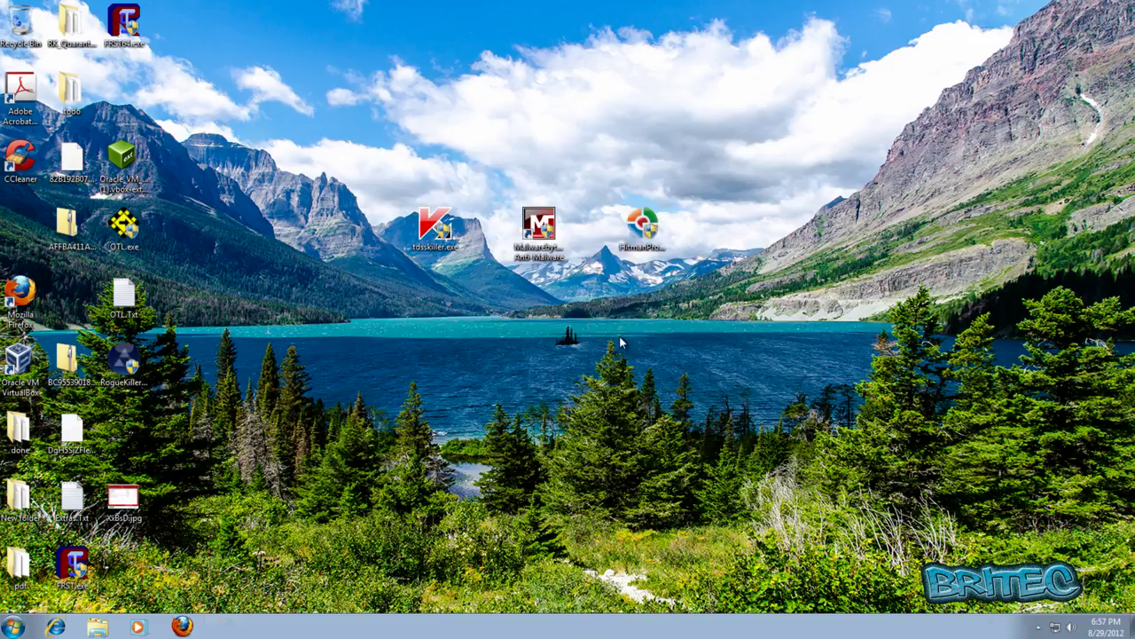
left_click(681, 477)
left_click(683, 477)
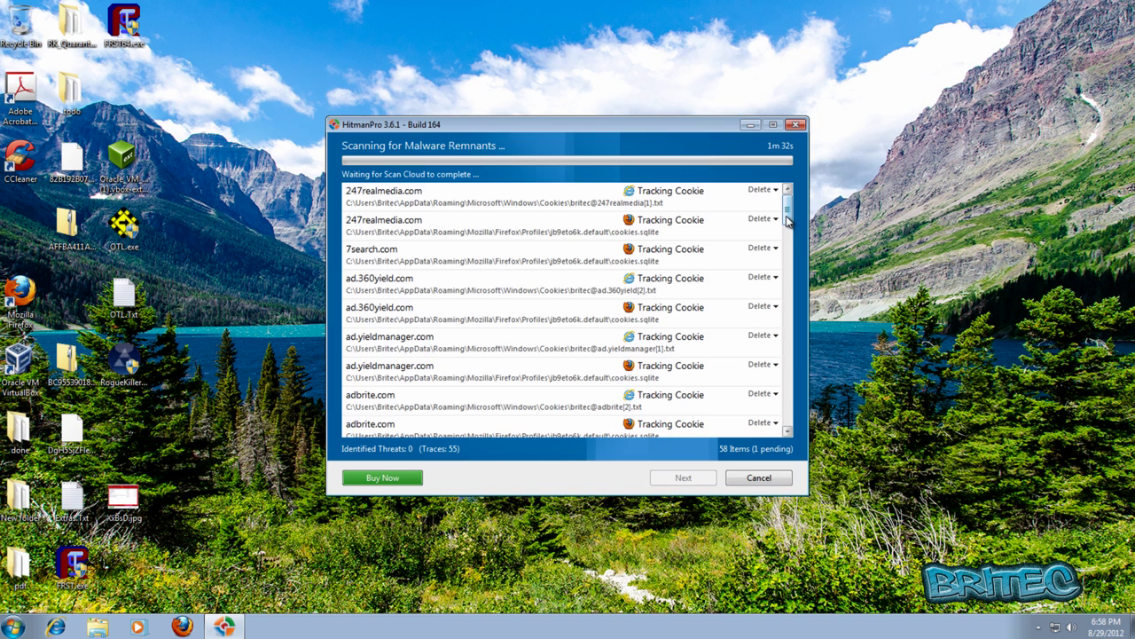
- Review the full list of HitmanPro scan results and close the program
mouse_move(788, 217)
left_mouse_down()
mouse_move(788, 307)
mouse_move(783, 209)
left_mouse_up()
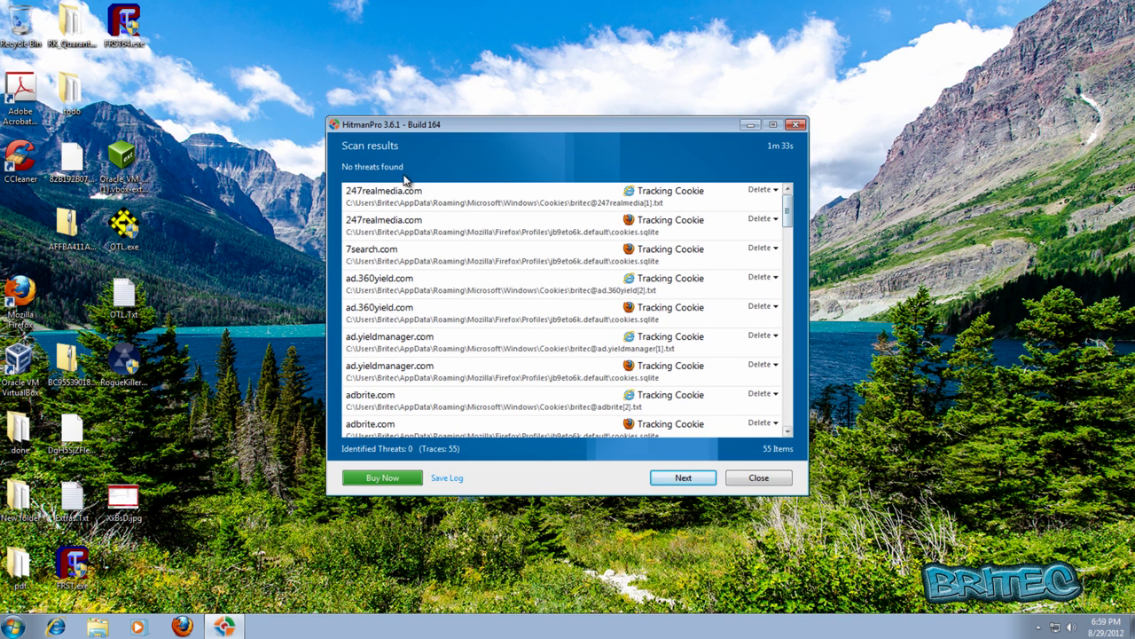
left_click_drag(786, 209, 778, 415)
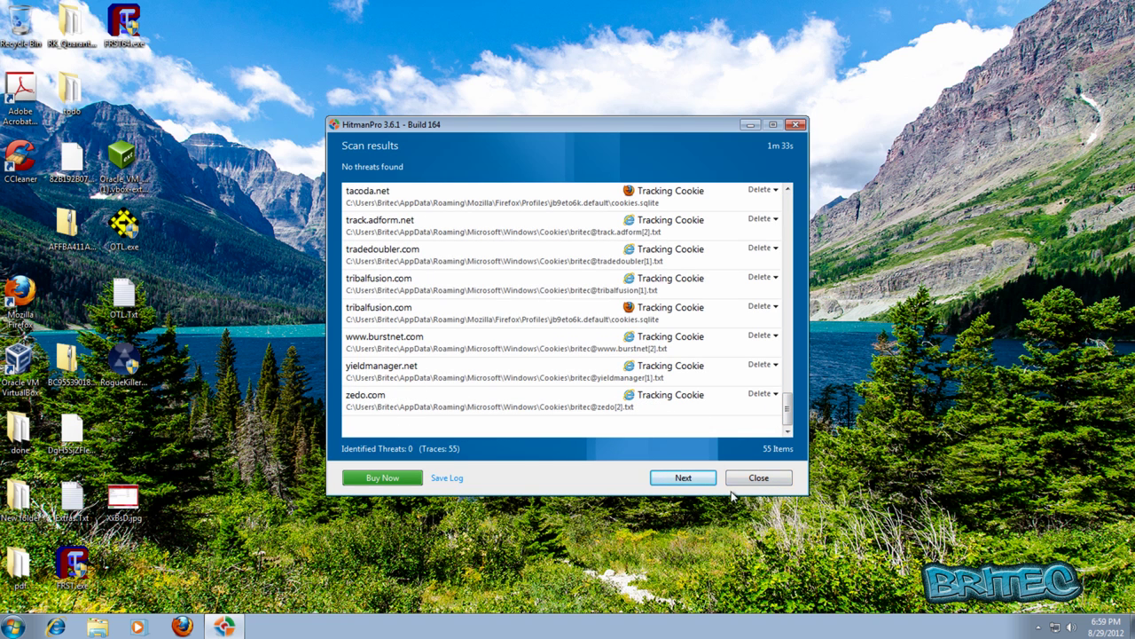
left_click(757, 479)
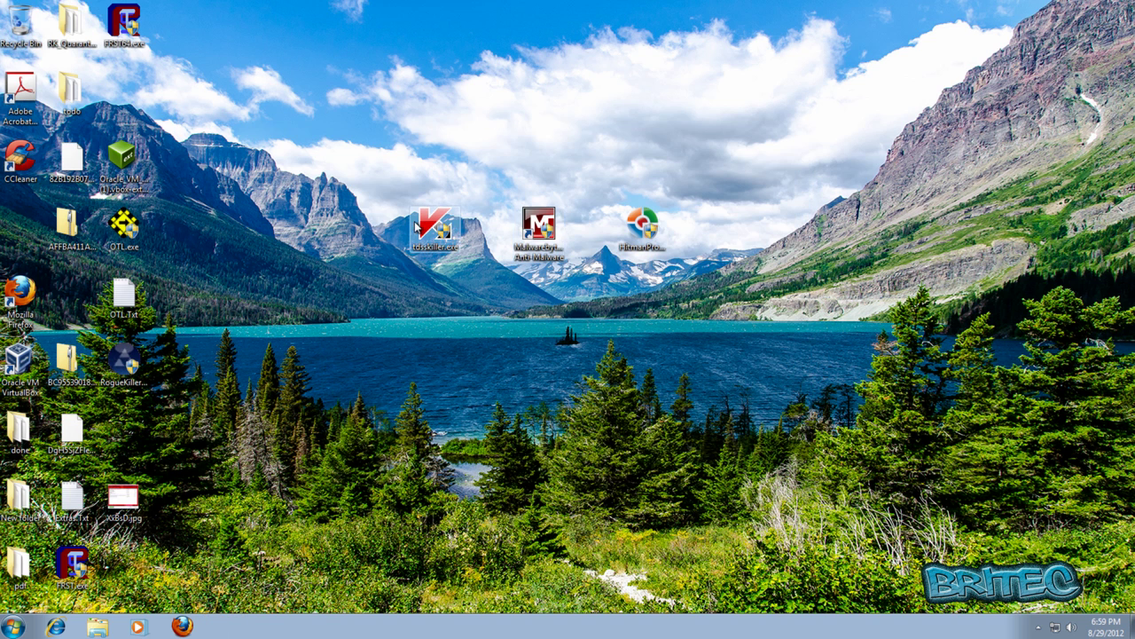